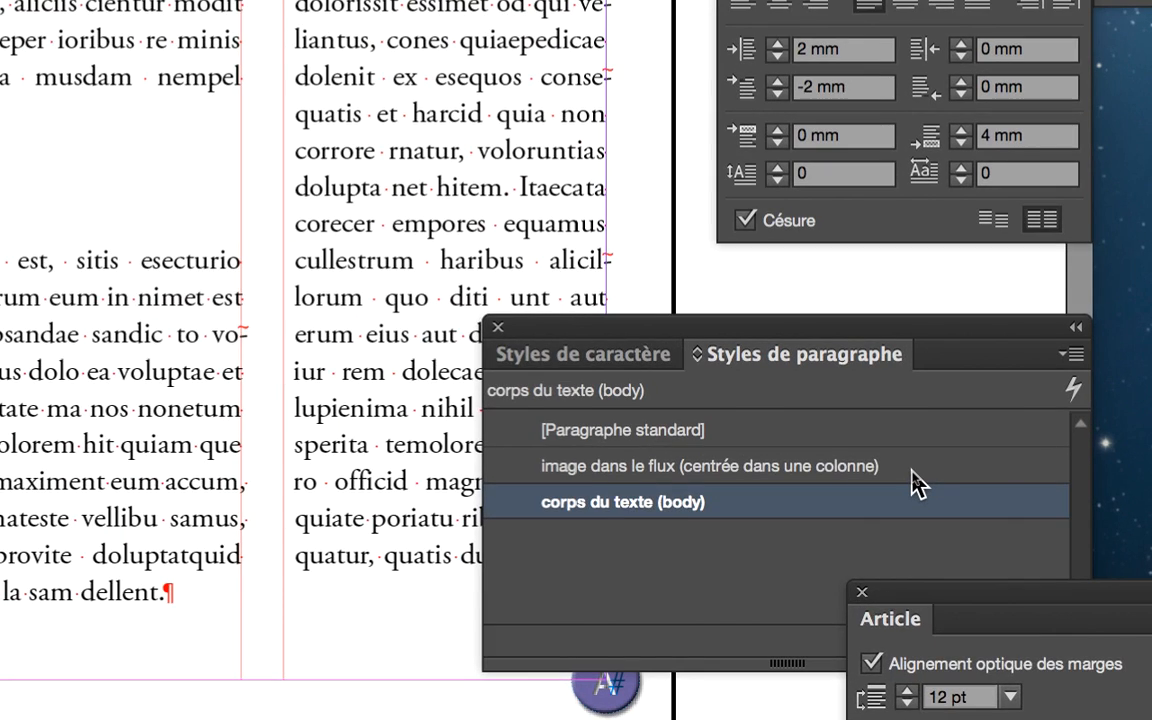
Step: Apply the paragraph style "image dans le flux (centrée dans une colonne)" to the empty paragraph, and cut the goldfish image from the pasteboard
left_click(912, 468)
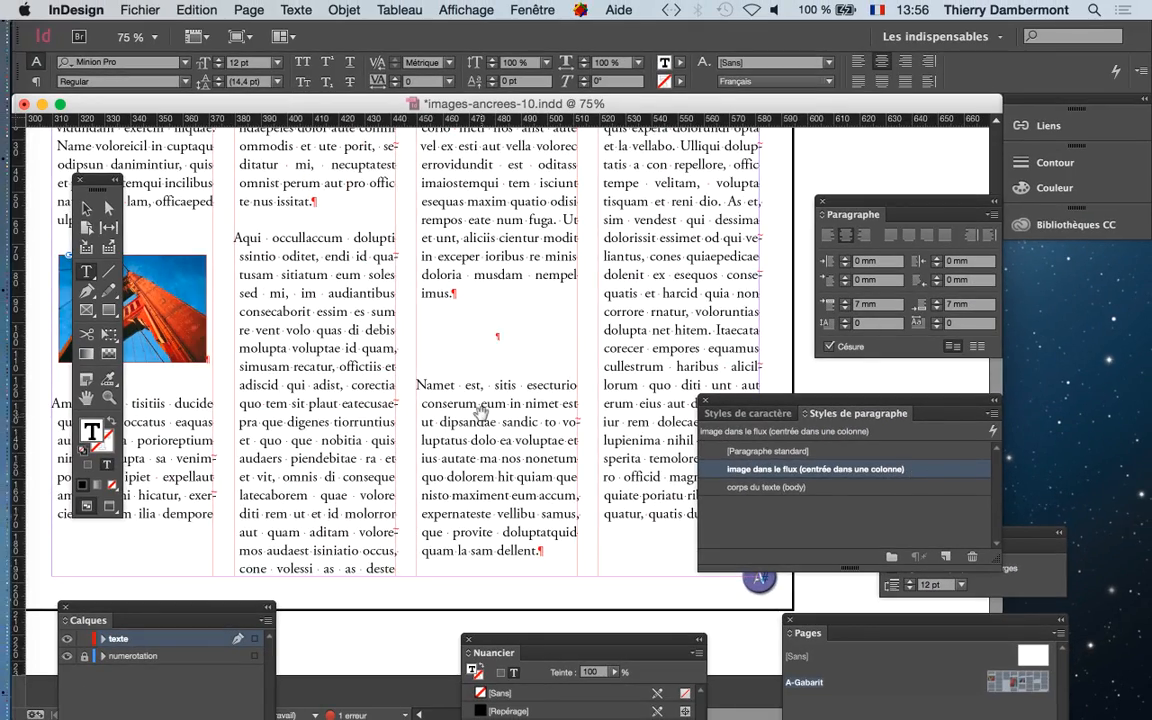
key("super+minus")
scroll(593, 327, "left", 15)
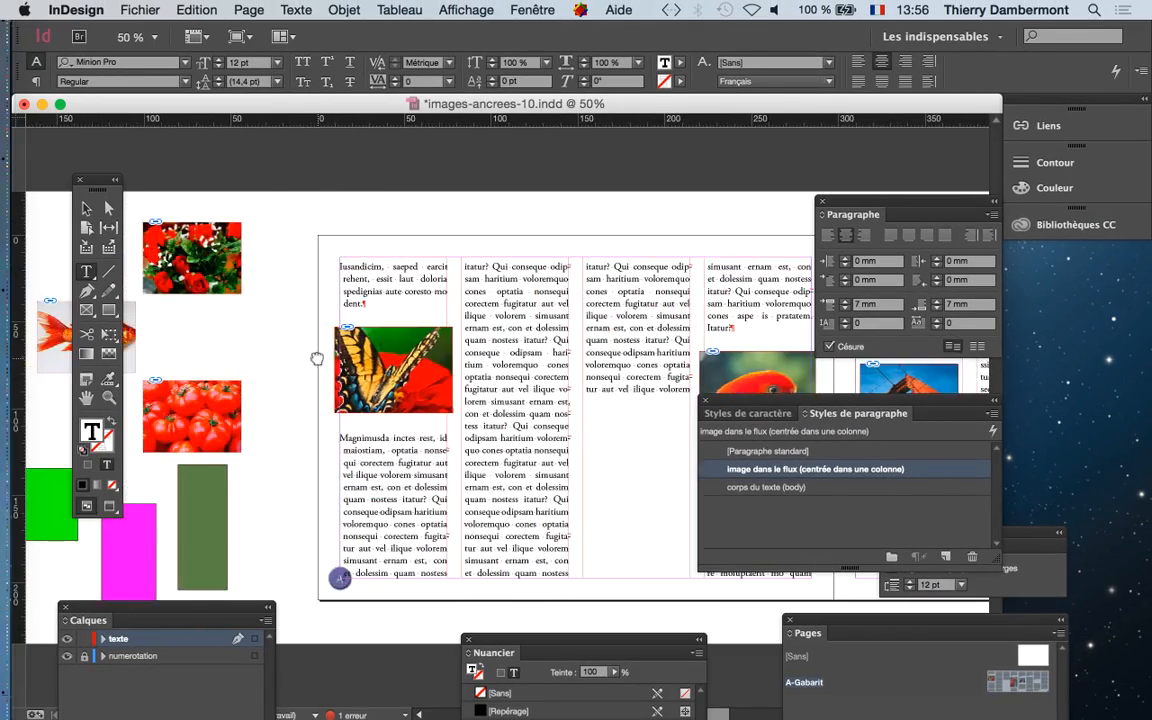
left_click(87, 208)
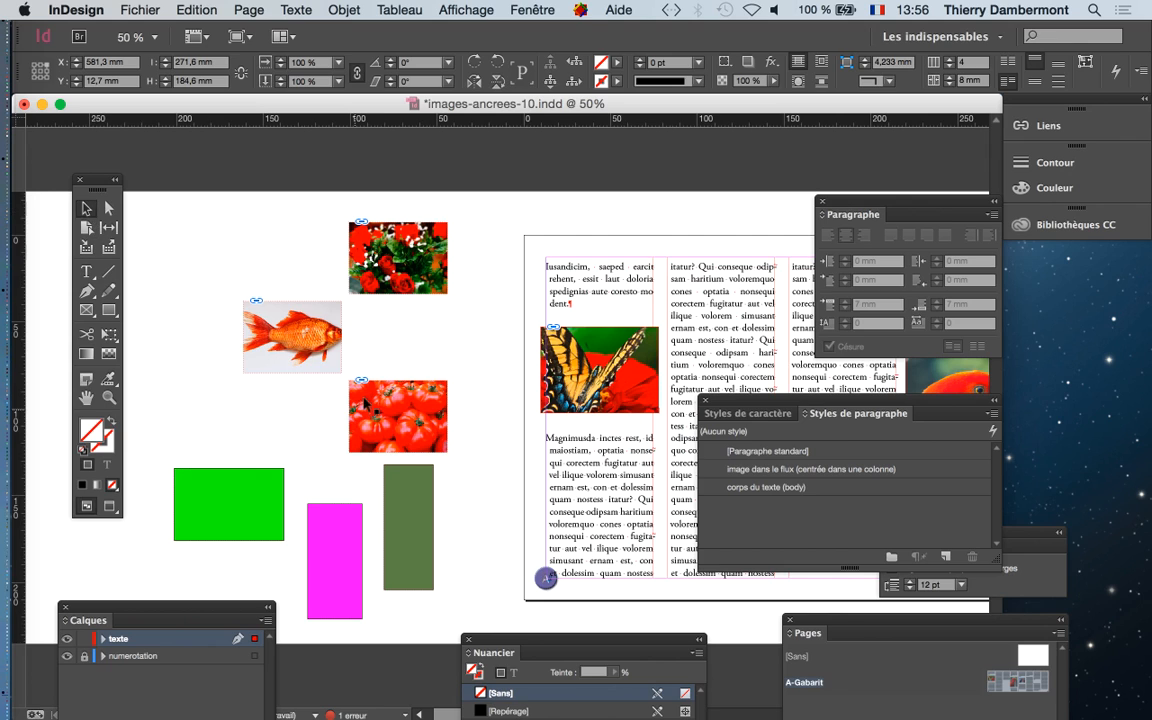
left_click(352, 285)
left_click(313, 335)
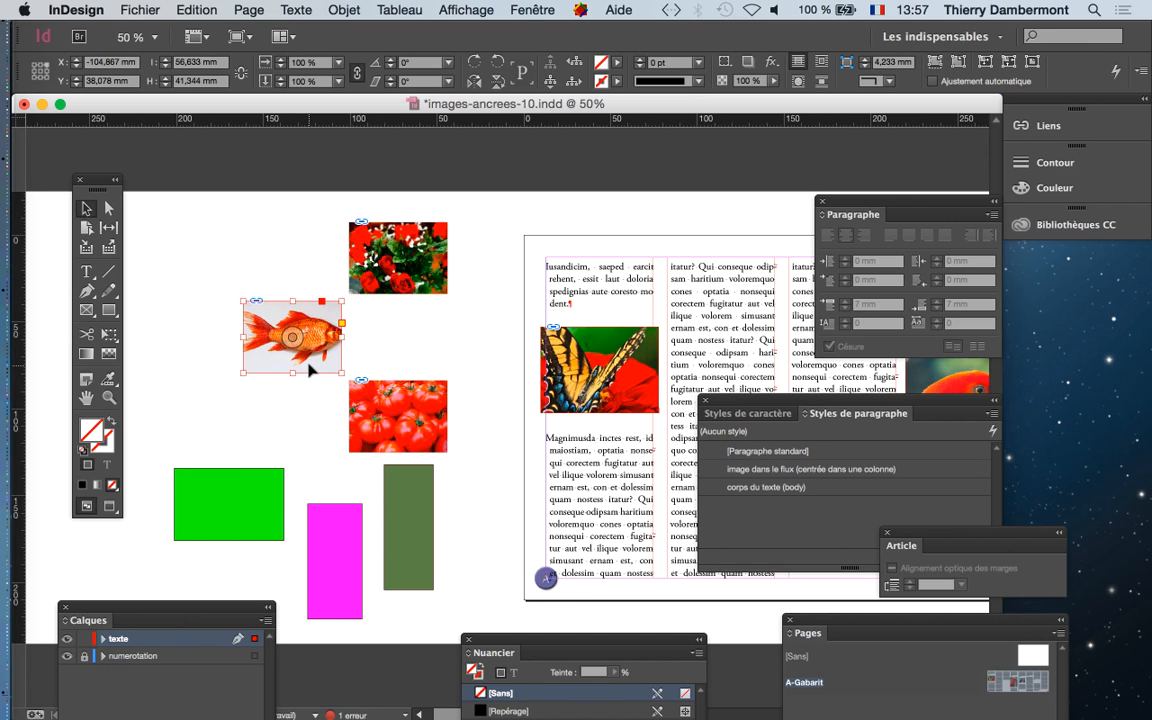
key("super+x")
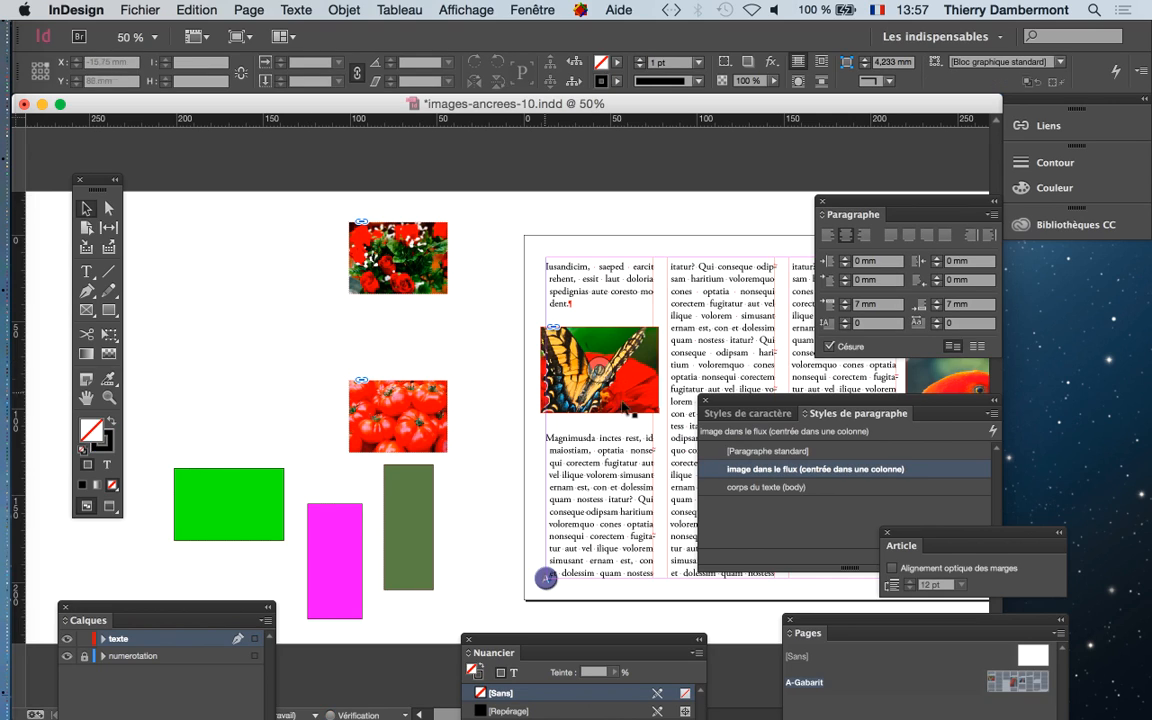
Step: Paste the goldfish image as an anchored image into the empty paragraph above "Namet est" on the right-hand page
left_click_drag(750, 320, 748, 320)
scroll(748, 320, "right", 10)
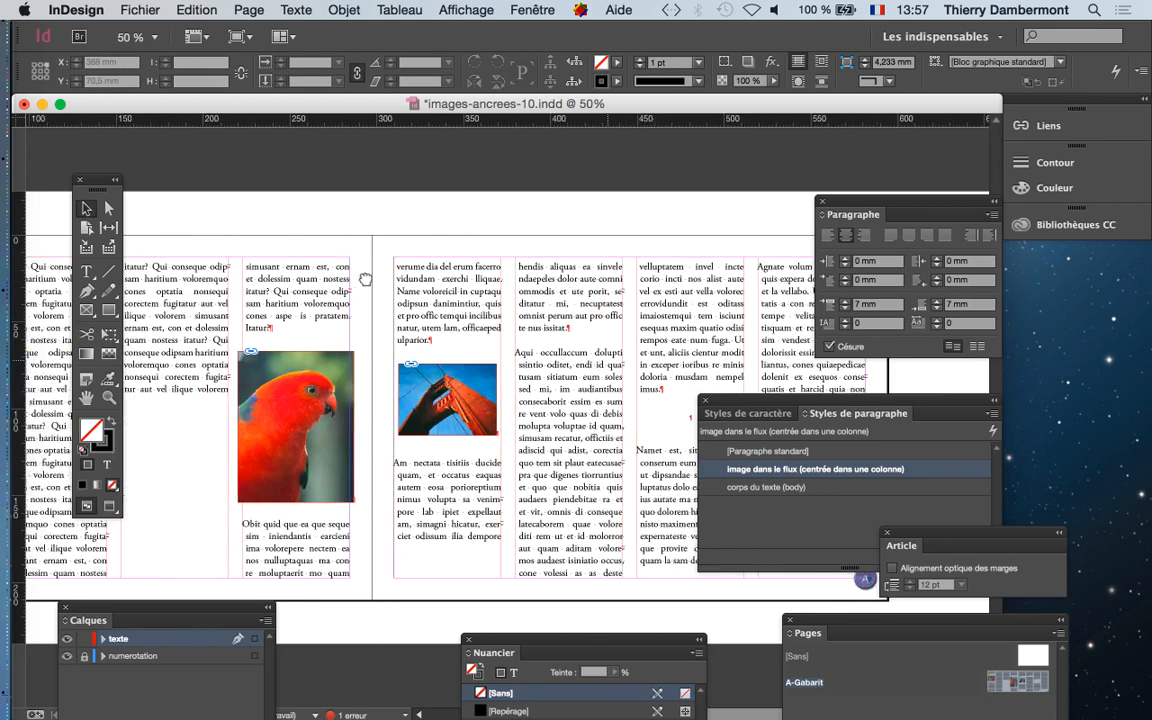
key("super+equal")
scroll(568, 430, "up", 1)
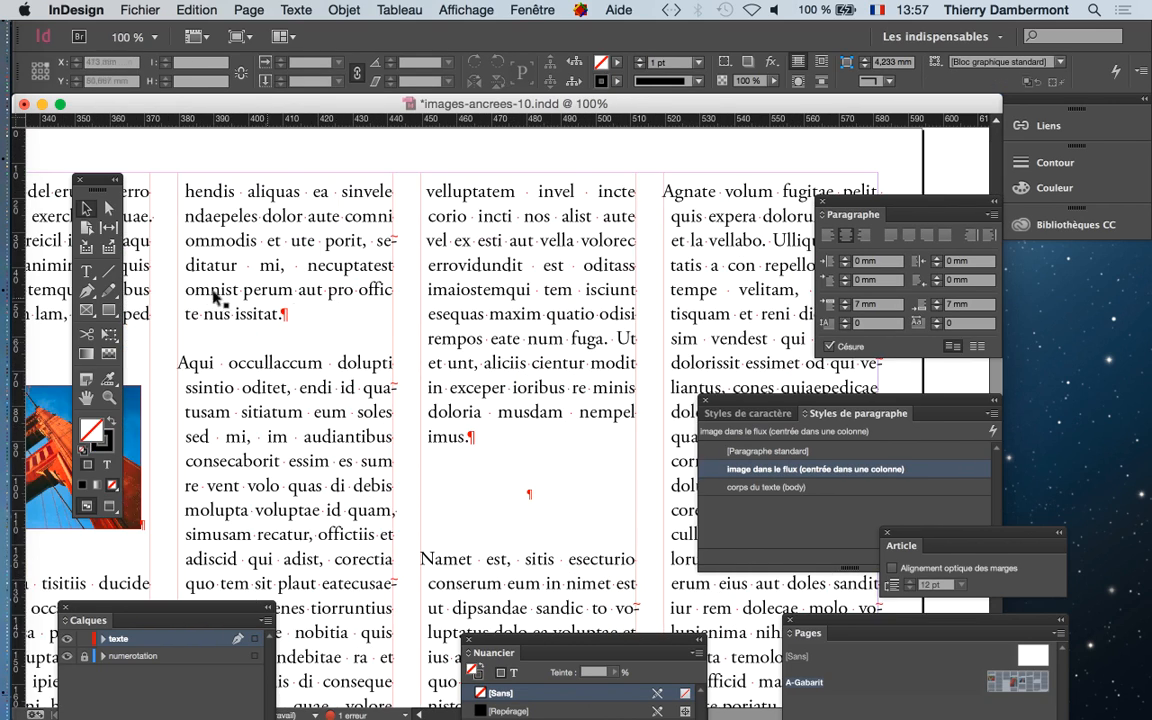
left_click(87, 271)
left_click(531, 497)
key("super+v")
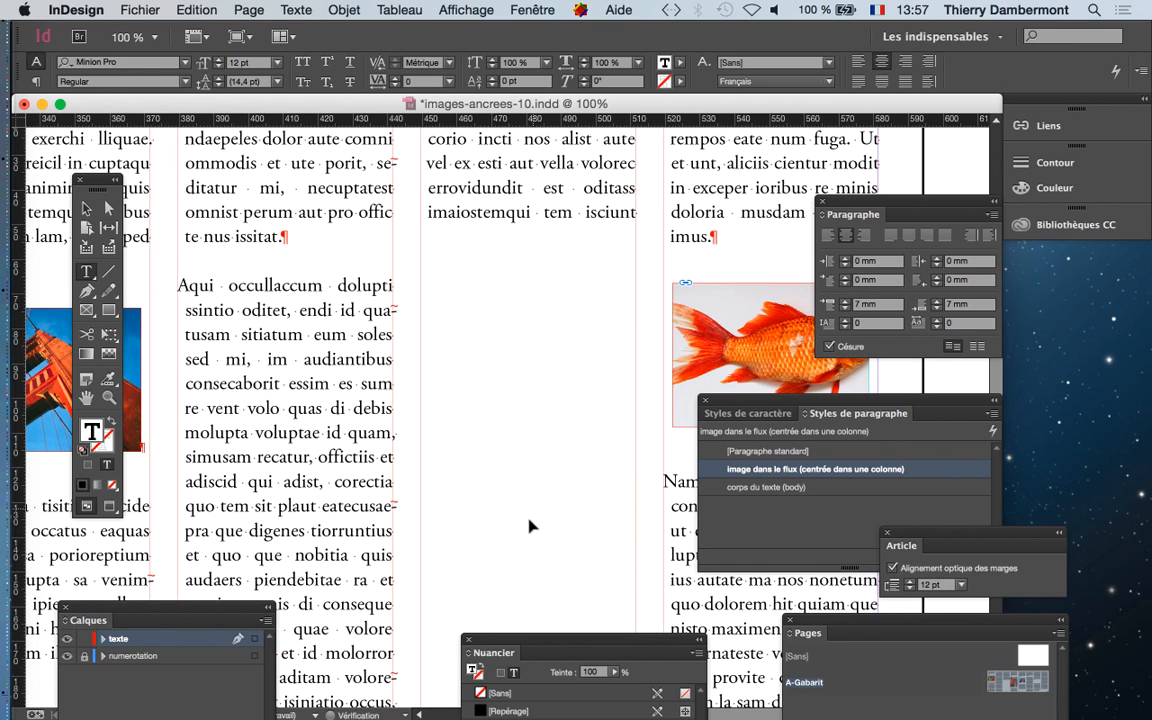
scroll(577, 454, "right", 5)
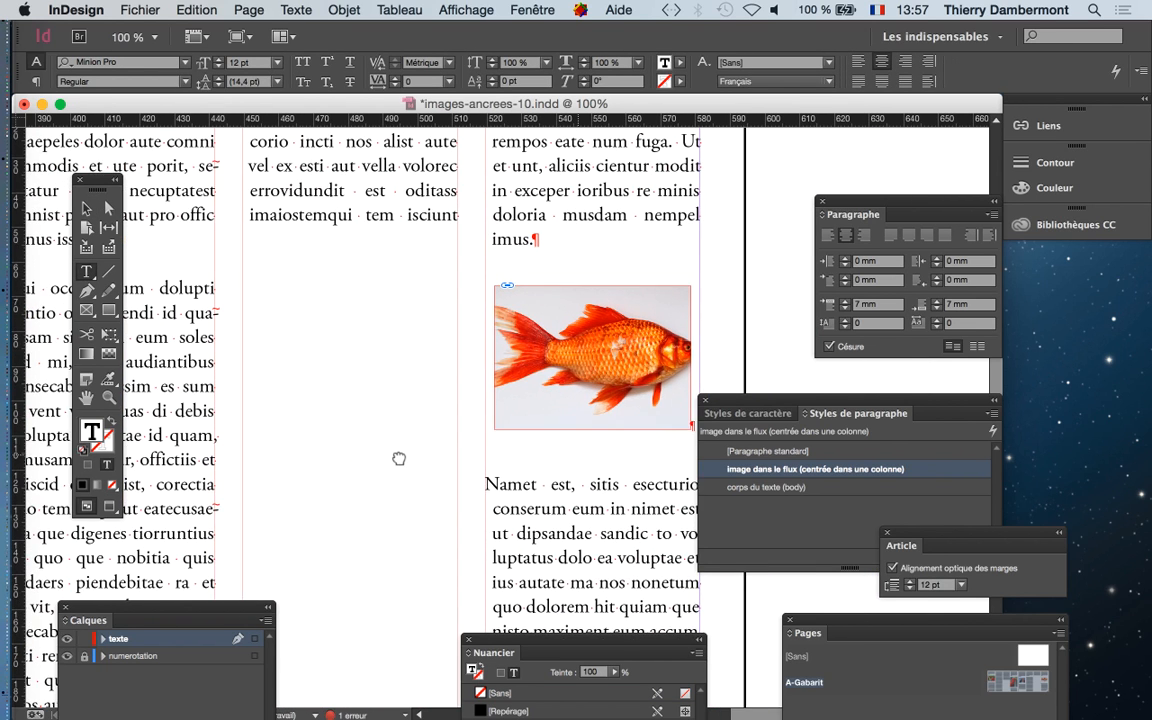
scroll(424, 452, "down", 1)
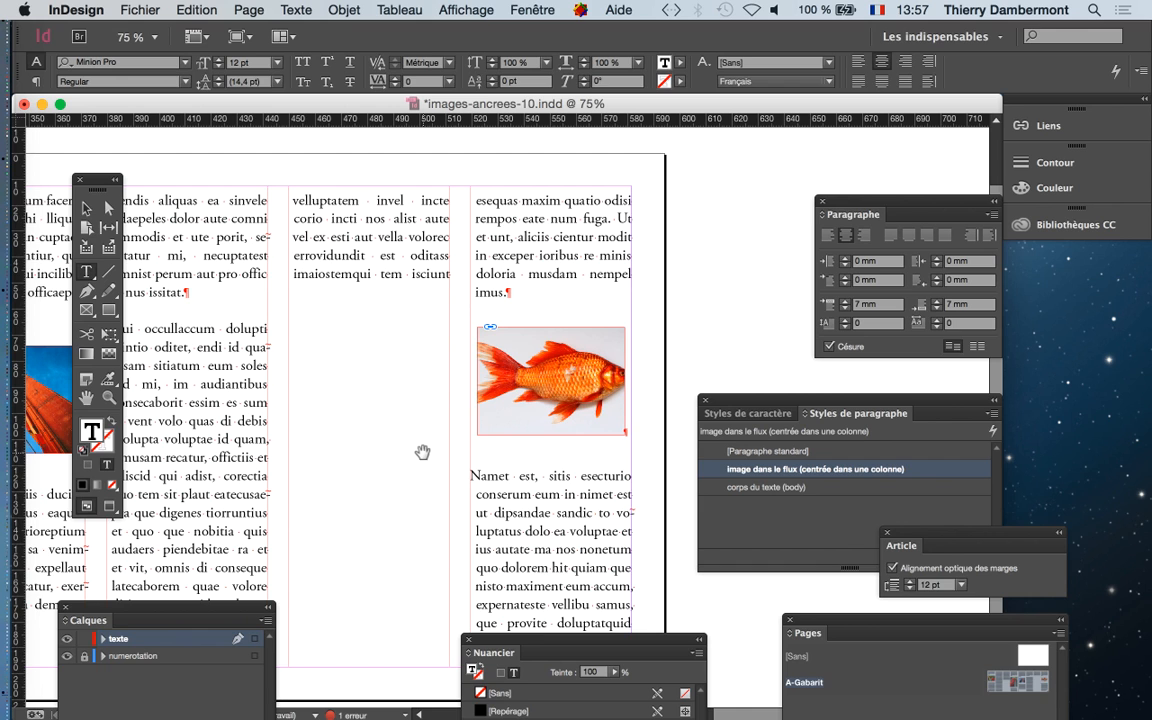
scroll(424, 450, "down", 1)
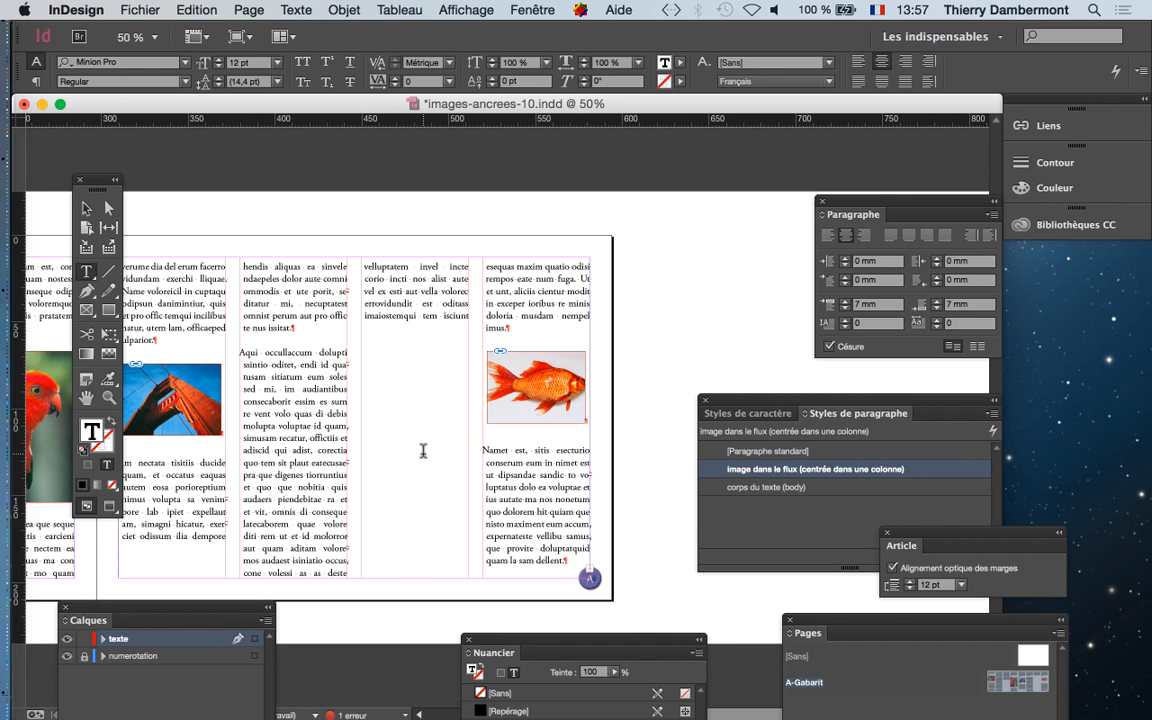
left_click_drag(404, 437, 485, 412)
scroll(535, 360, "left", 4)
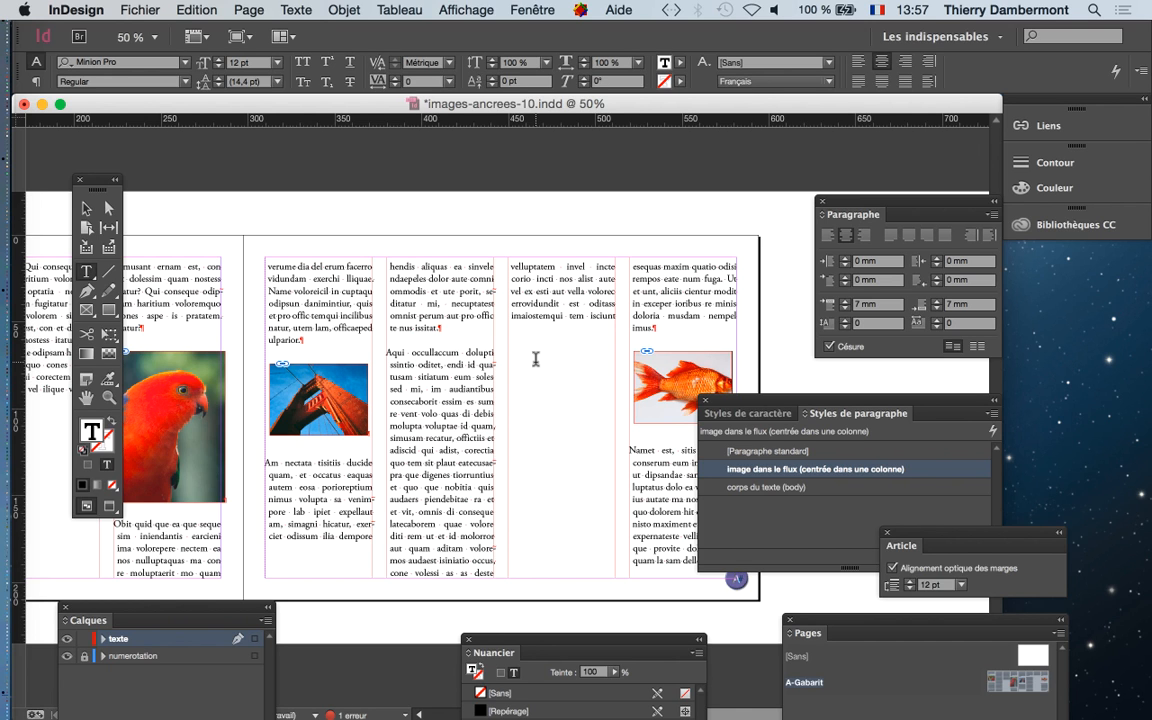
Step: Switch to Firefox and search Google for the suggested query "white space is not your ennemy"
mouse_move(5, 470)
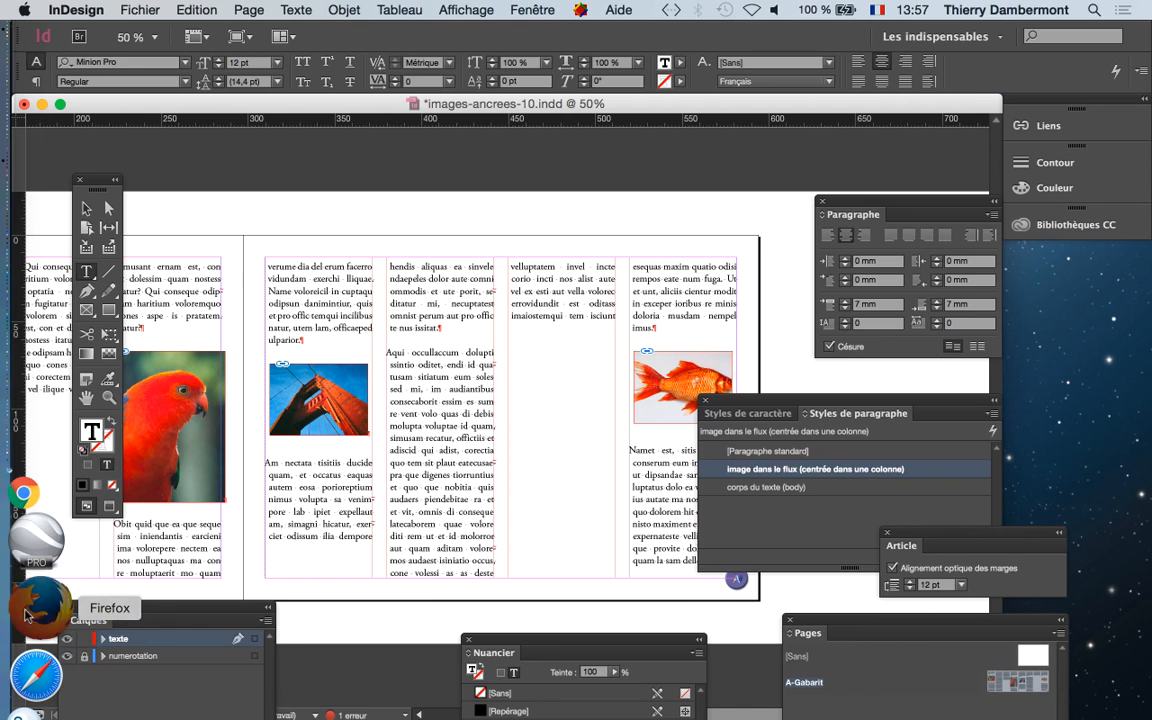
left_click(38, 612)
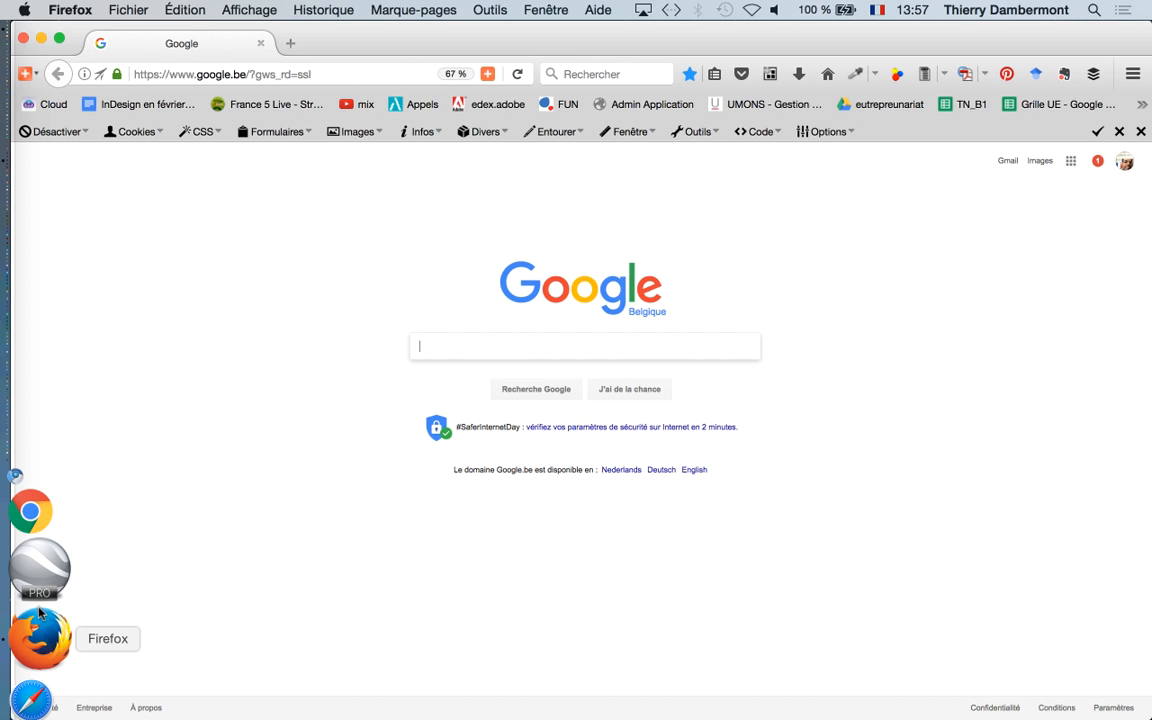
type("whi")
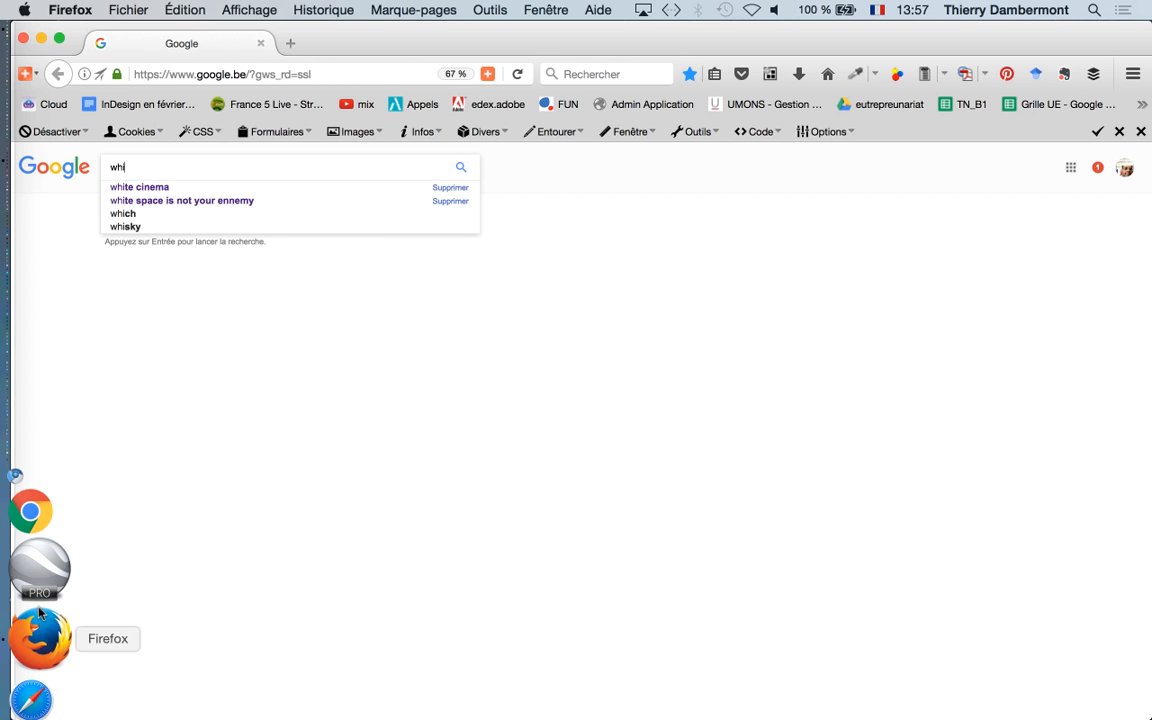
type("te space")
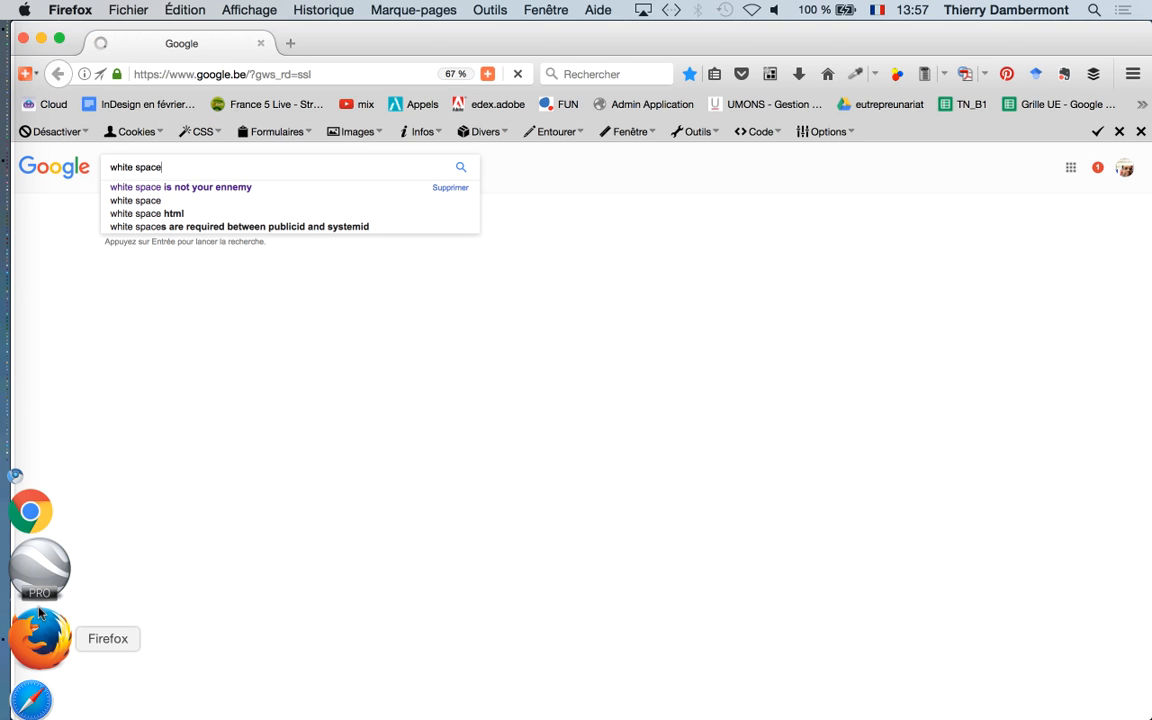
key("Down")
key("Return")
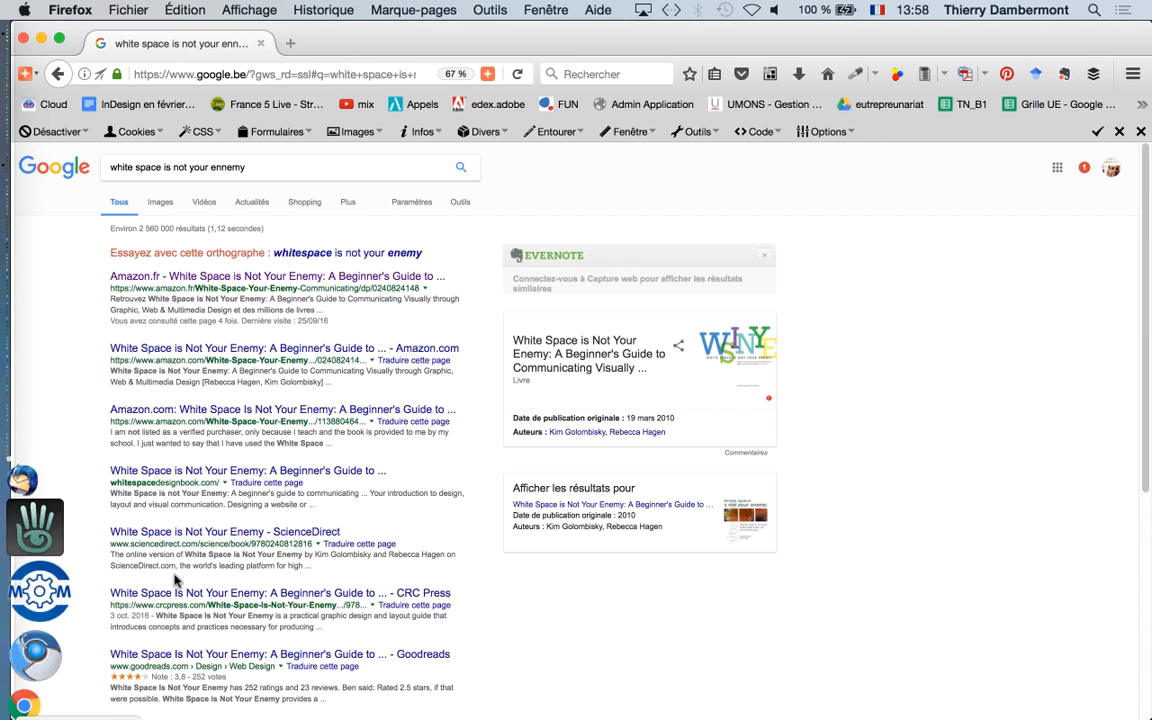
Step: Open the Amazon.fr result for White Space is Not Your Enemy in a new tab and open the book's preview
left_click(170, 276, "super")
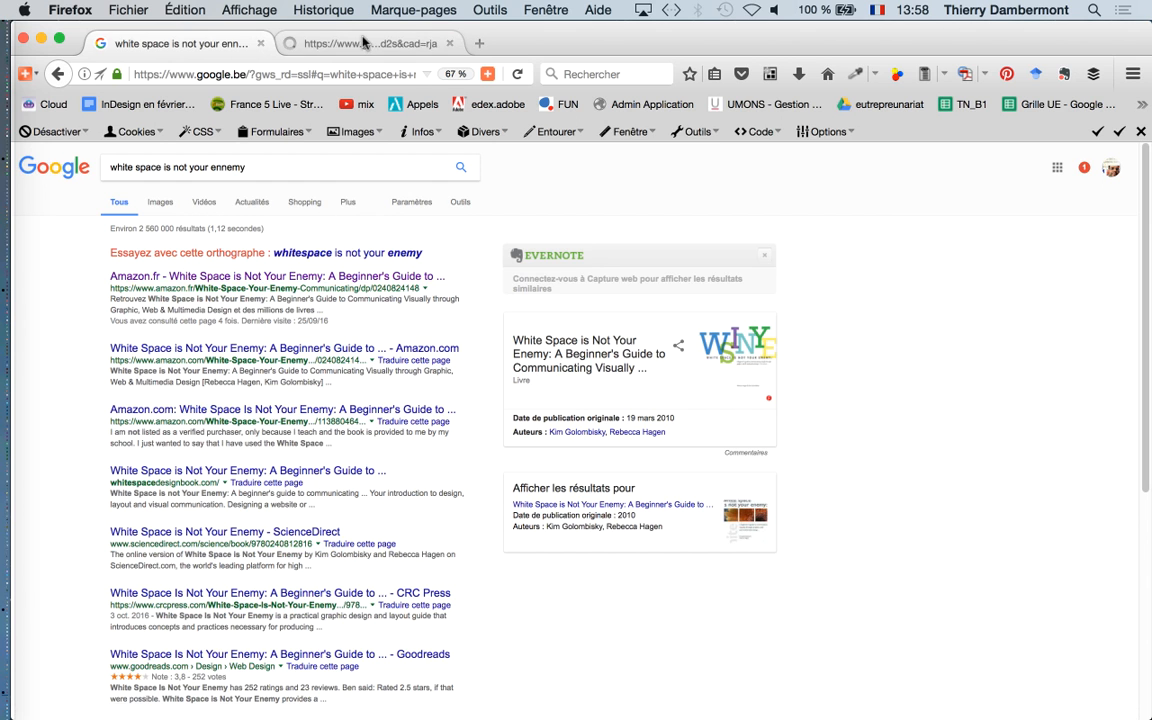
left_click(367, 43)
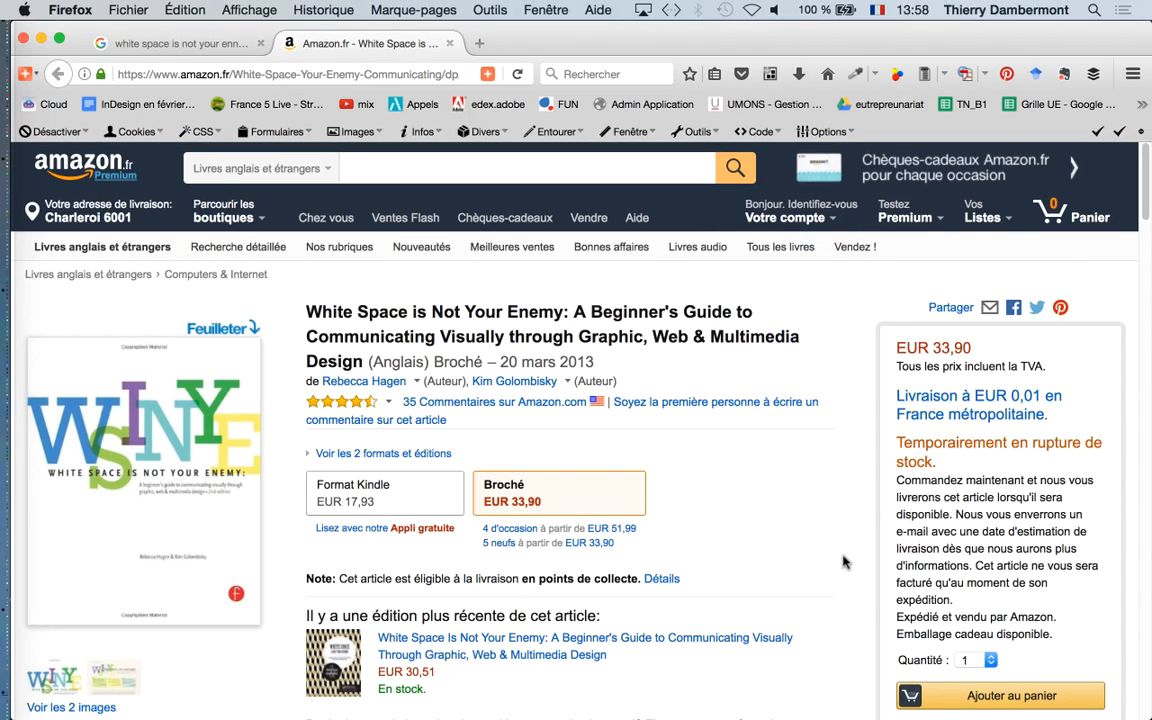
scroll(838, 558, "down", 1)
left_click(155, 420)
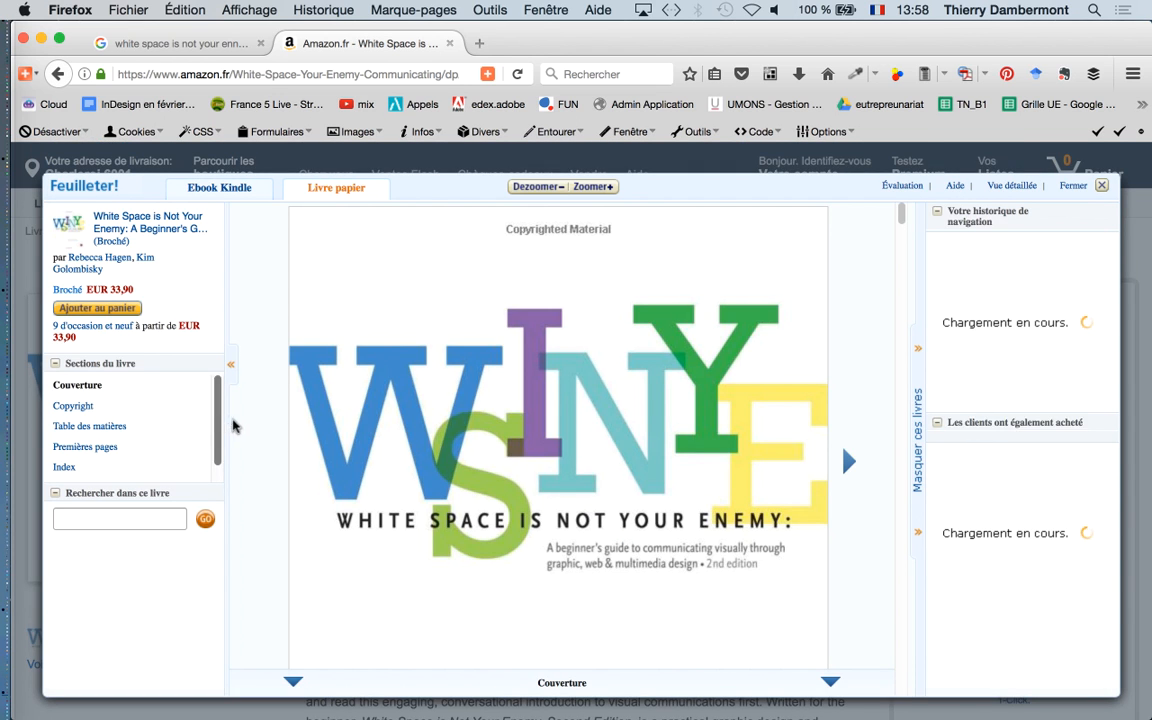
Step: Browse the book preview from the cover through the opening chapters to the glossary, examining the page layouts and use of images
scroll(481, 504, "down", 10)
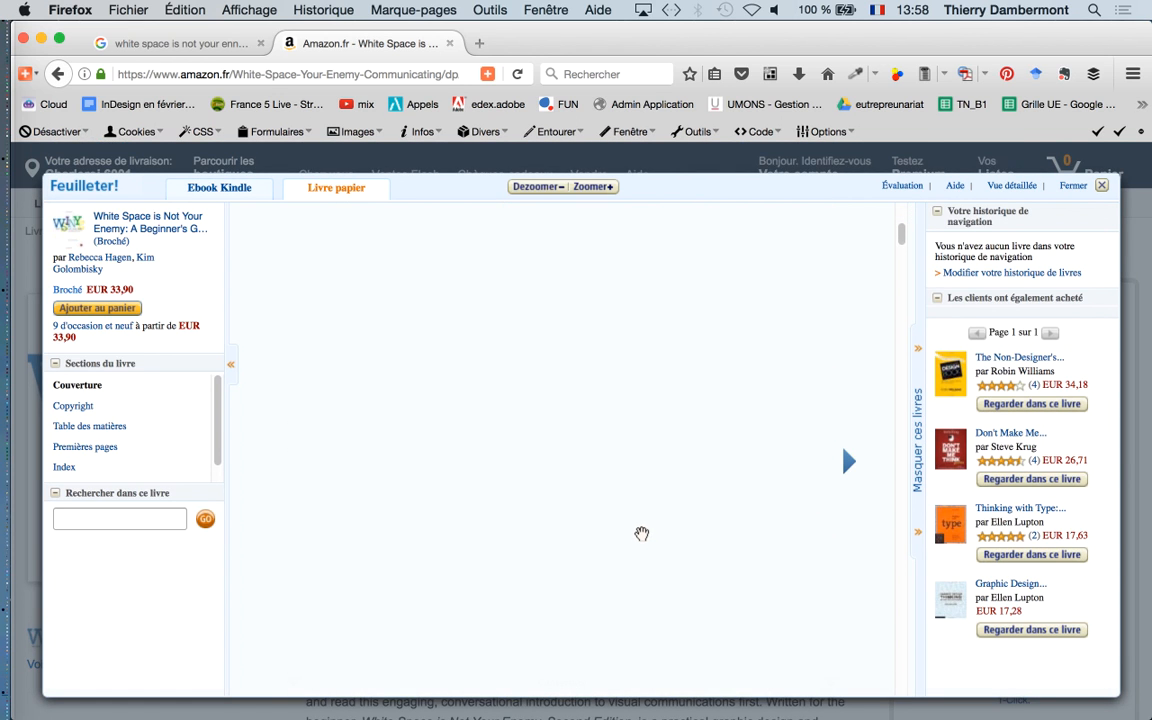
scroll(641, 534, "down", 5)
scroll(706, 413, "down", 5)
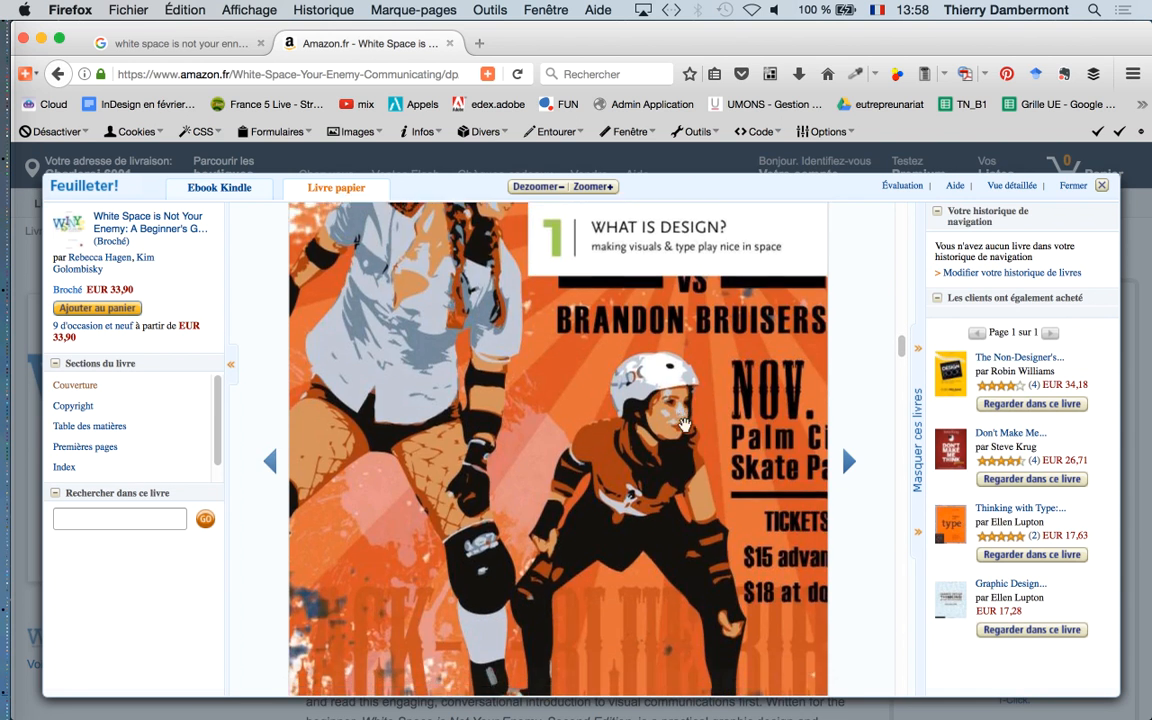
scroll(684, 425, "down", 2)
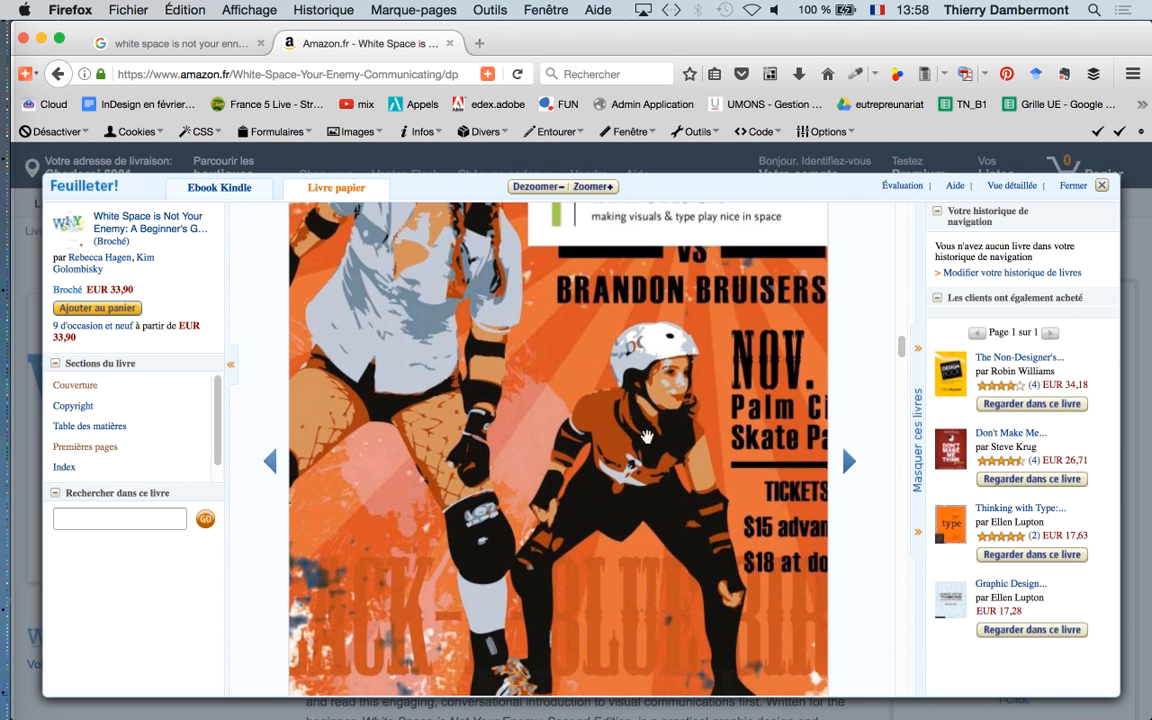
scroll(646, 437, "down", 1)
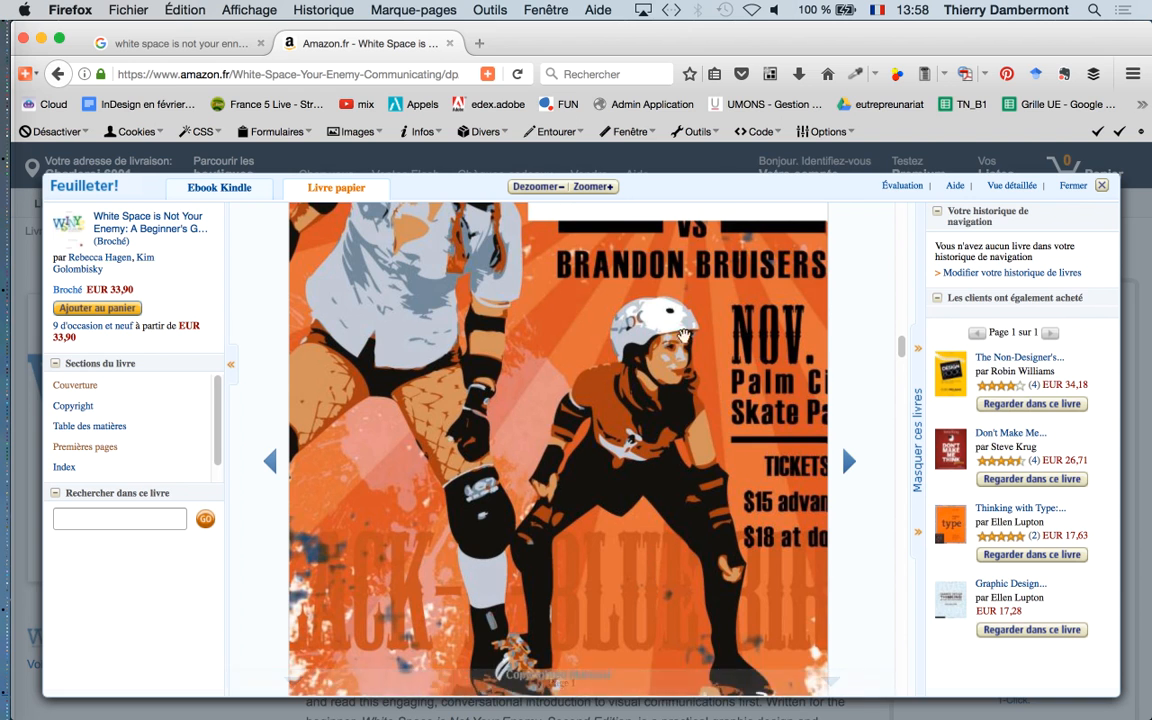
scroll(563, 300, "up", 3)
scroll(563, 300, "down", 10)
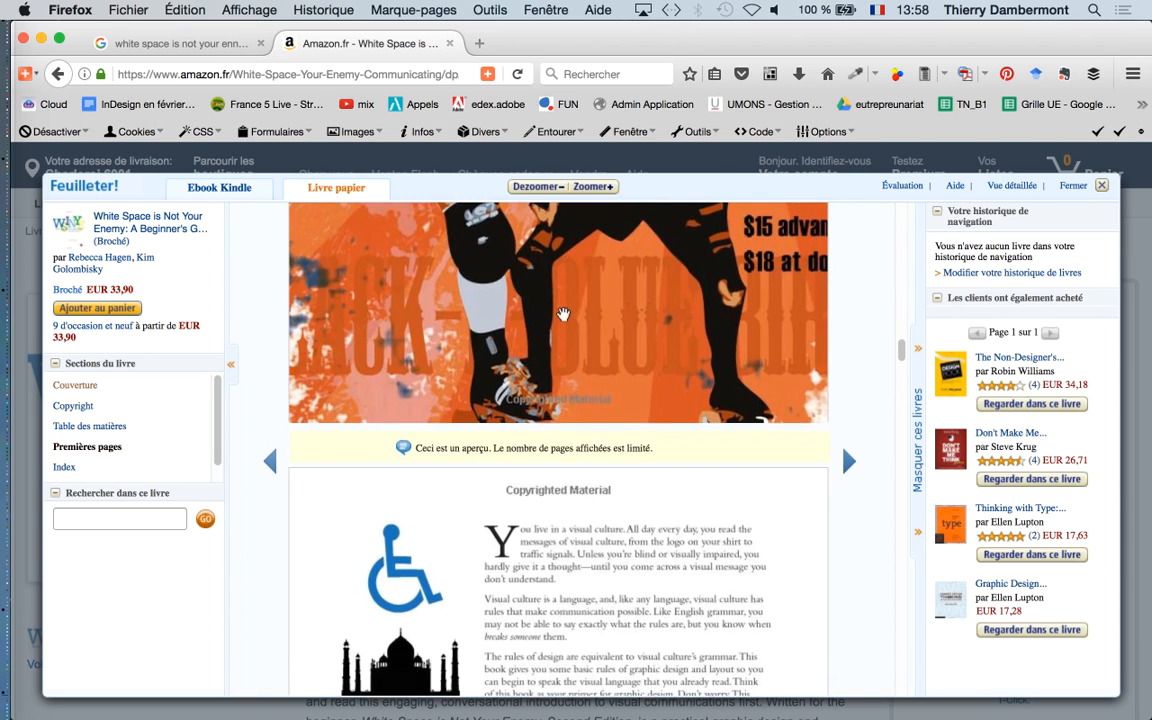
scroll(563, 316, "down", 8)
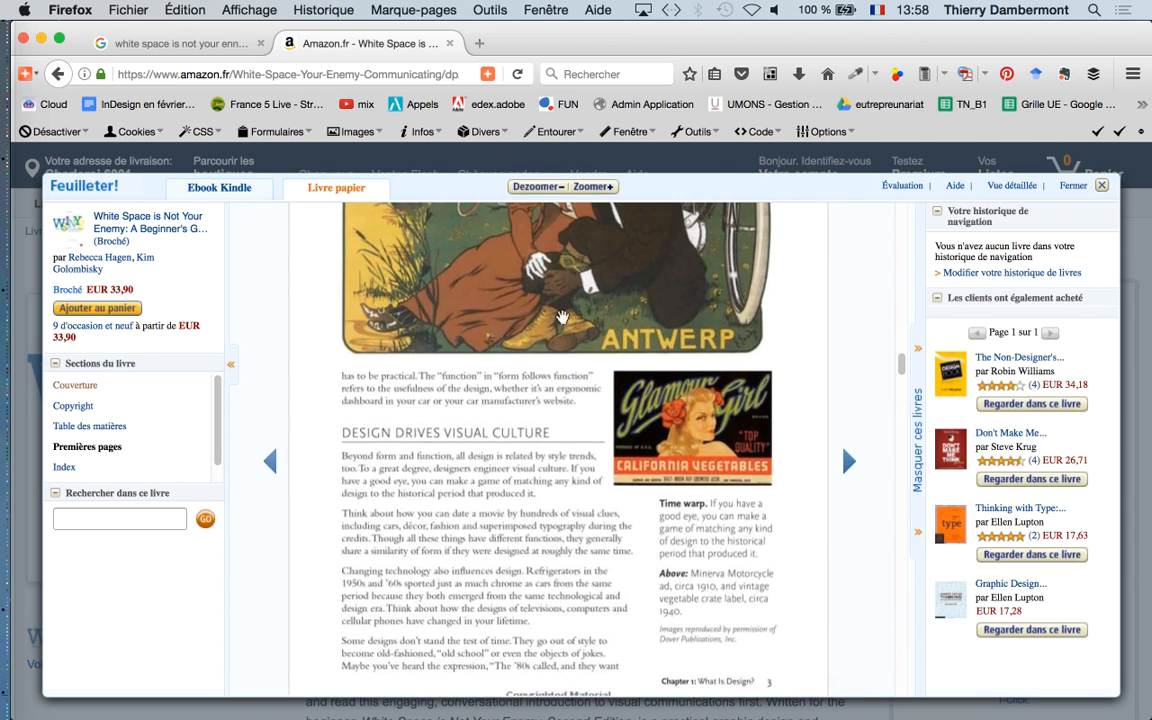
scroll(563, 316, "up", 5)
scroll(563, 316, "down", 10)
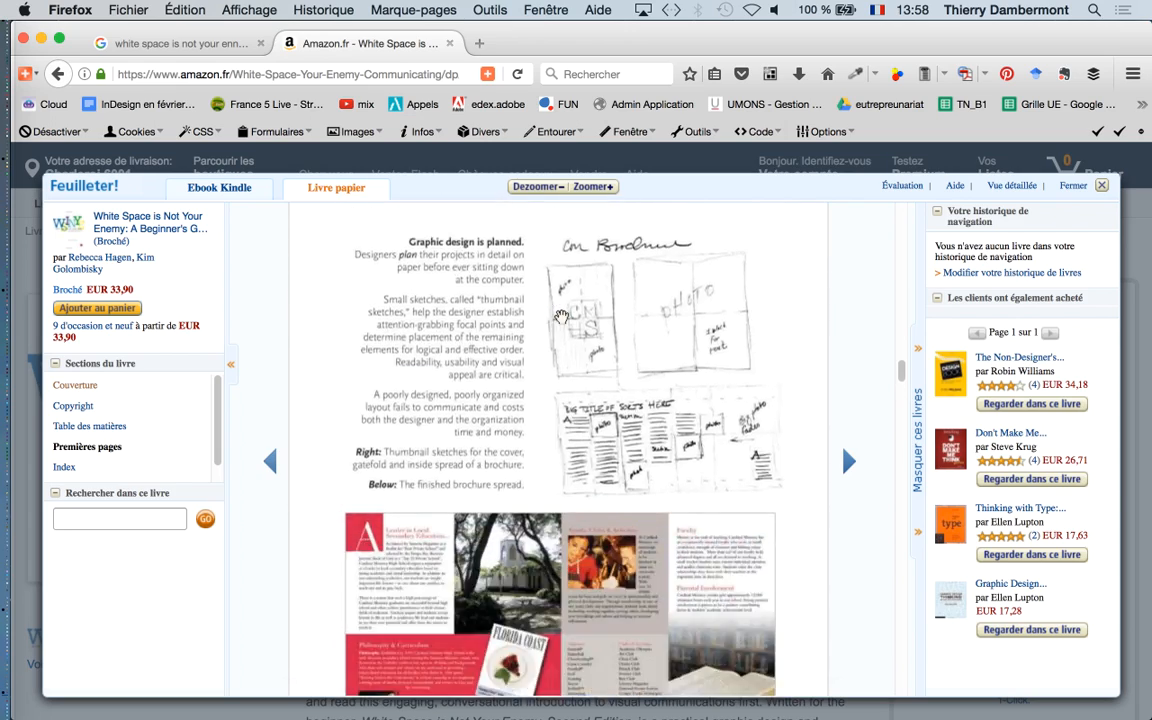
scroll(562, 318, "down", 12)
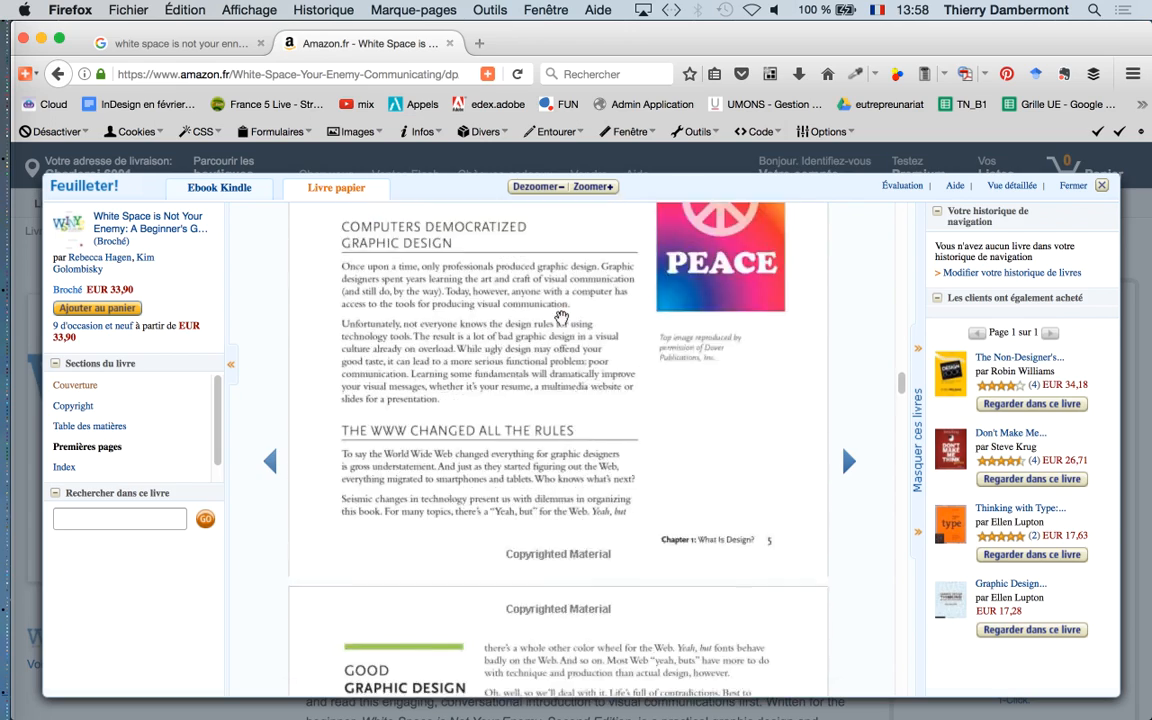
scroll(562, 318, "down", 12)
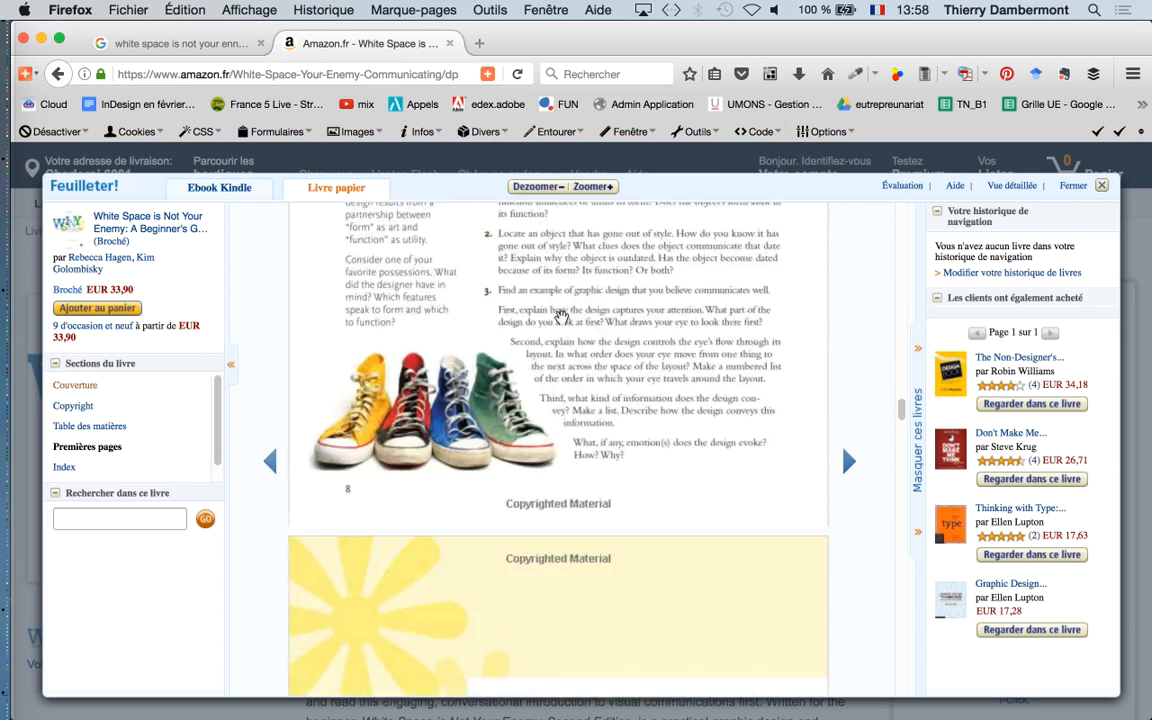
scroll(562, 318, "down", 12)
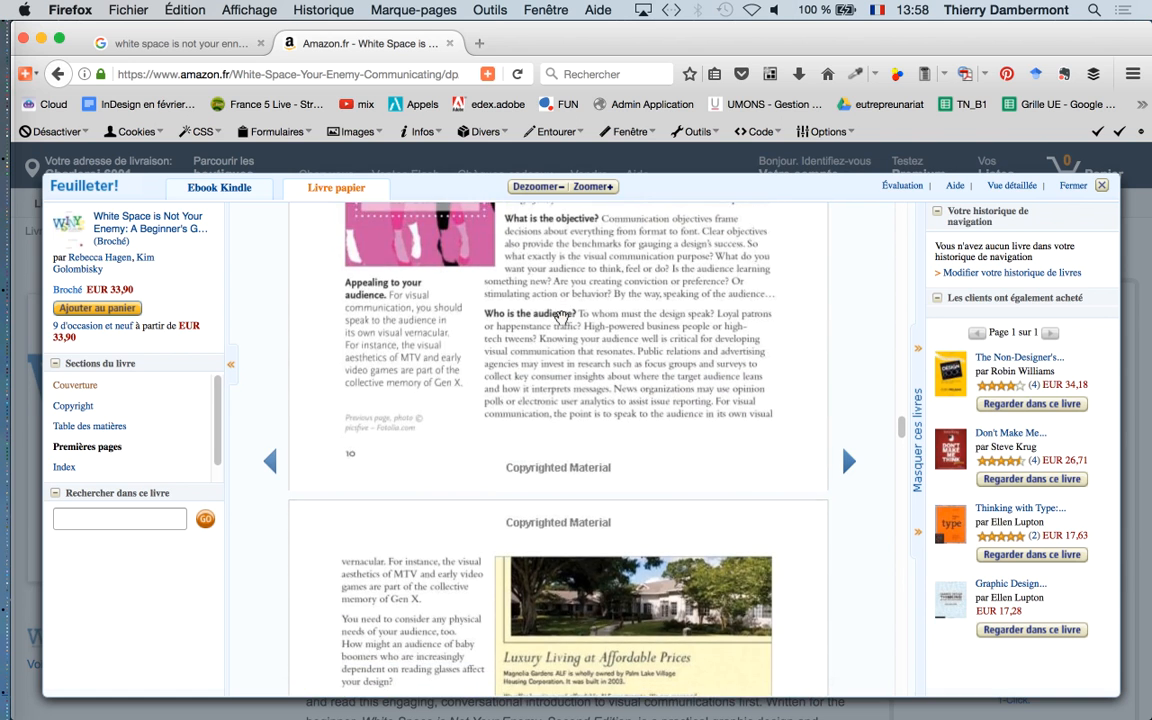
scroll(562, 318, "down", 12)
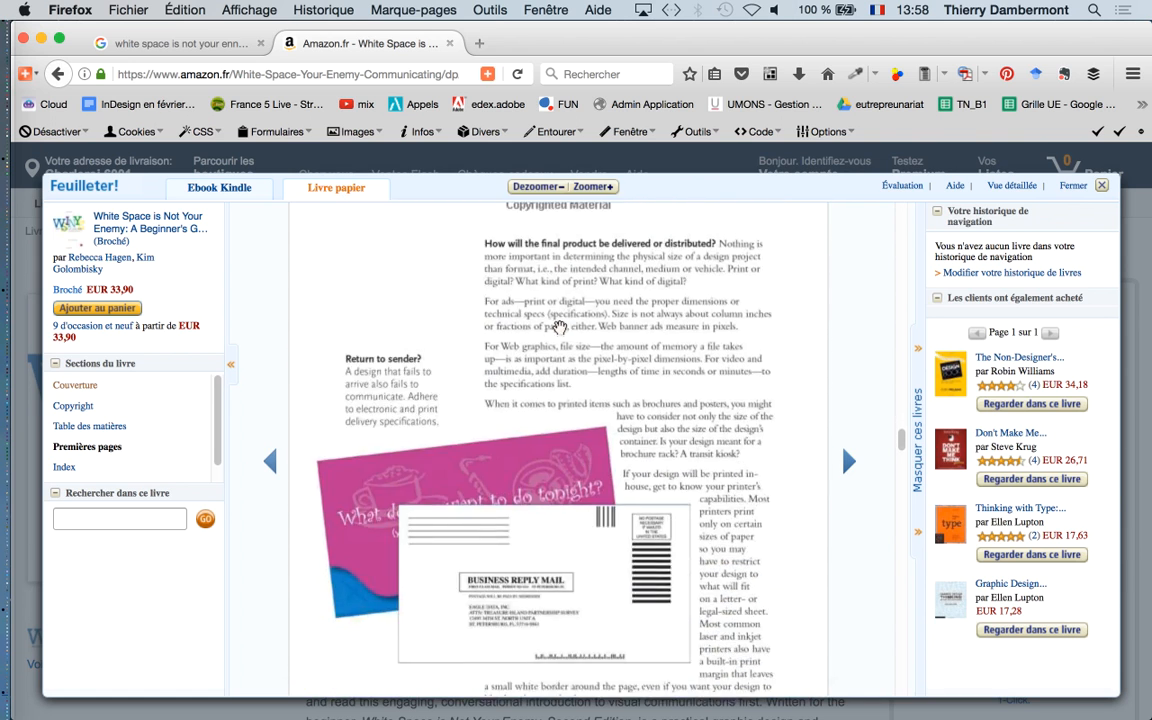
scroll(559, 328, "down", 12)
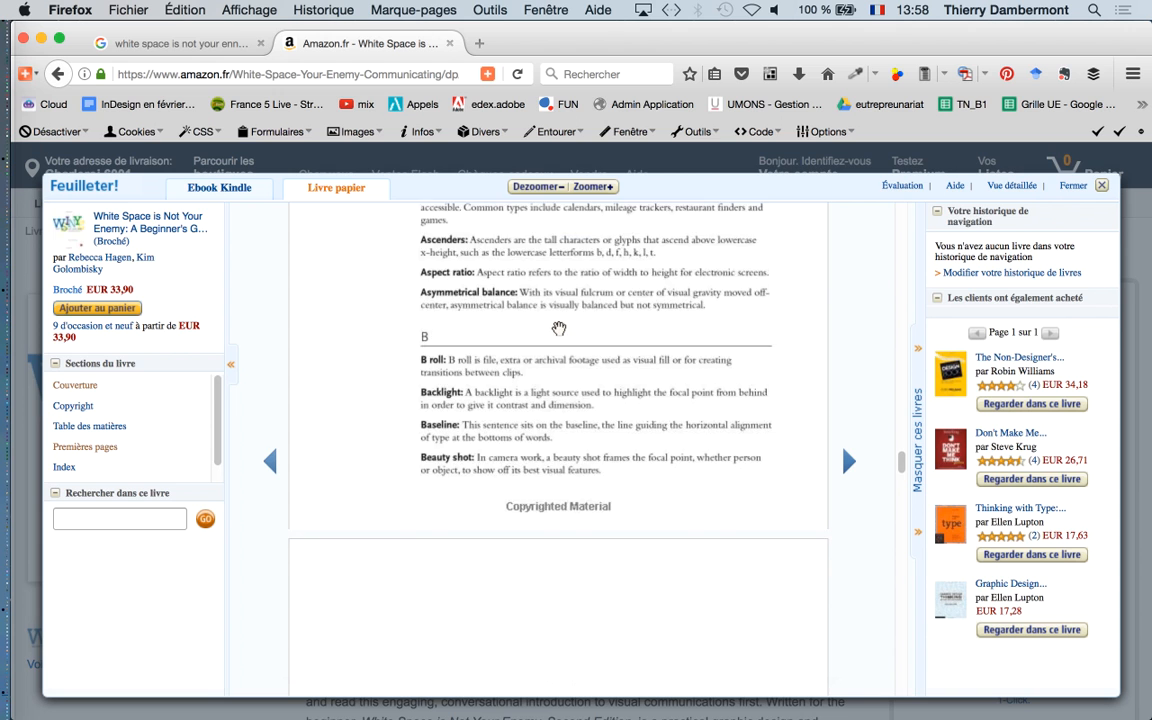
scroll(558, 328, "down", 5)
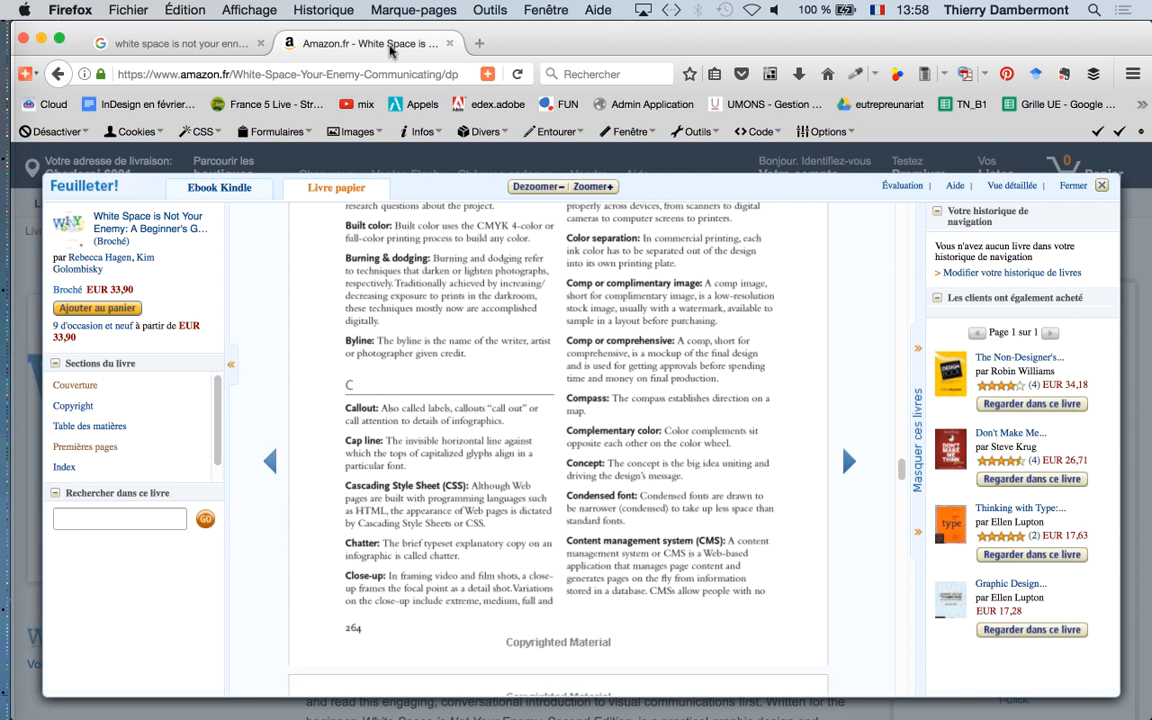
Step: Close the Amazon.fr tab and minimize the browser window to return to the InDesign document
left_click(449, 43)
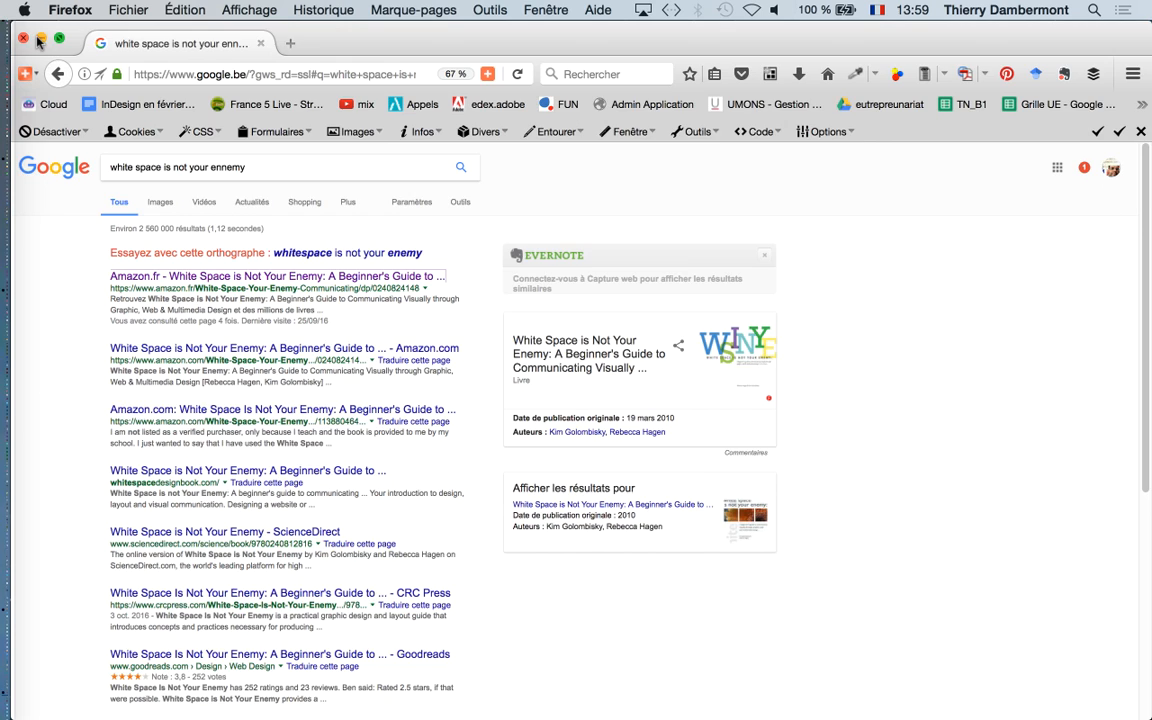
left_click(39, 41)
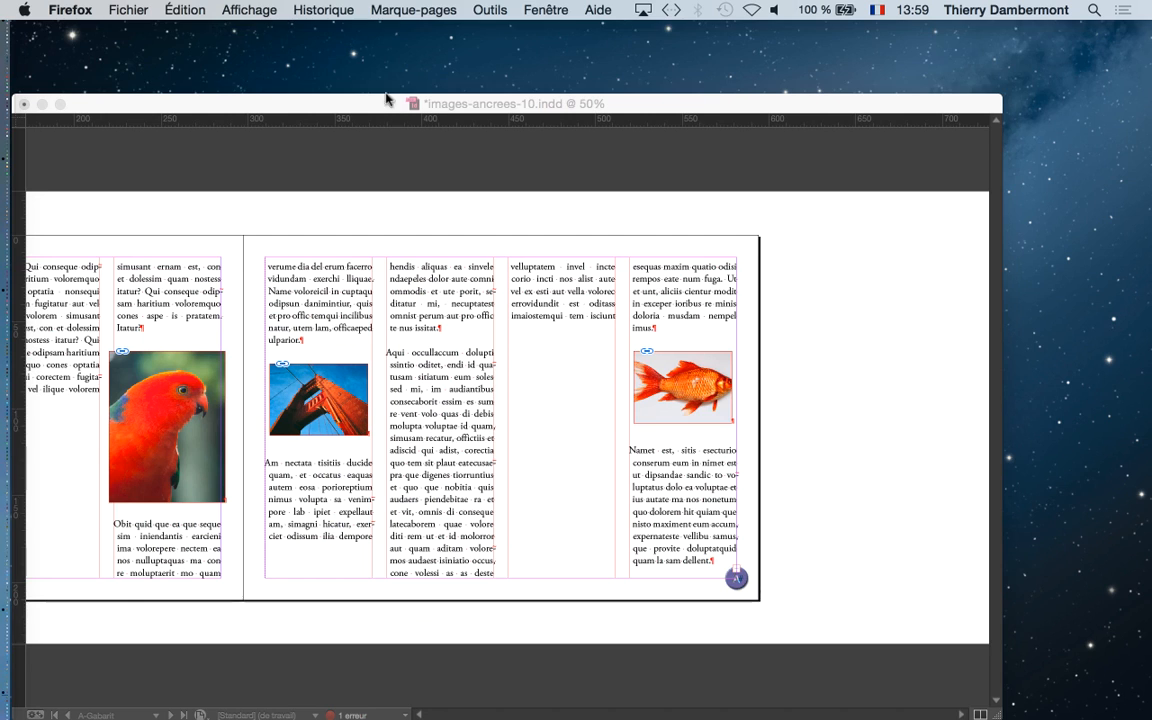
Step: Return to the InDesign document, replace the comma and space after "adist" with a full stop, and start a new paragraph at "corectia"
left_click(372, 104)
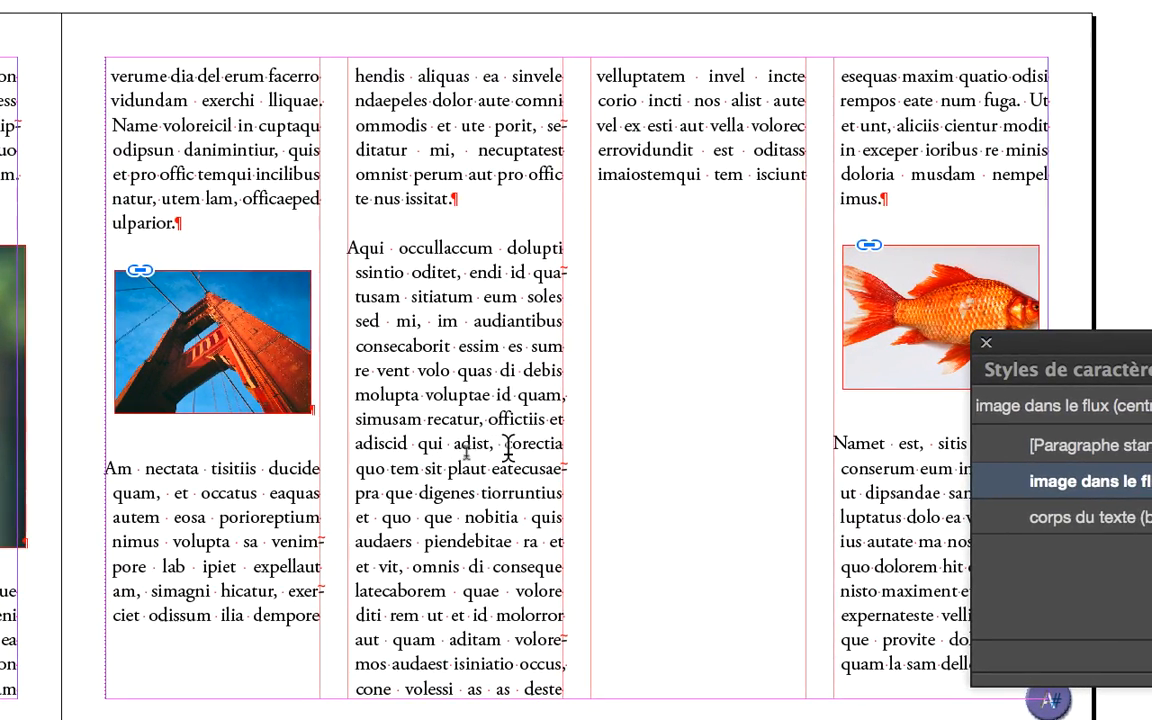
left_click_drag(506, 443, 499, 443)
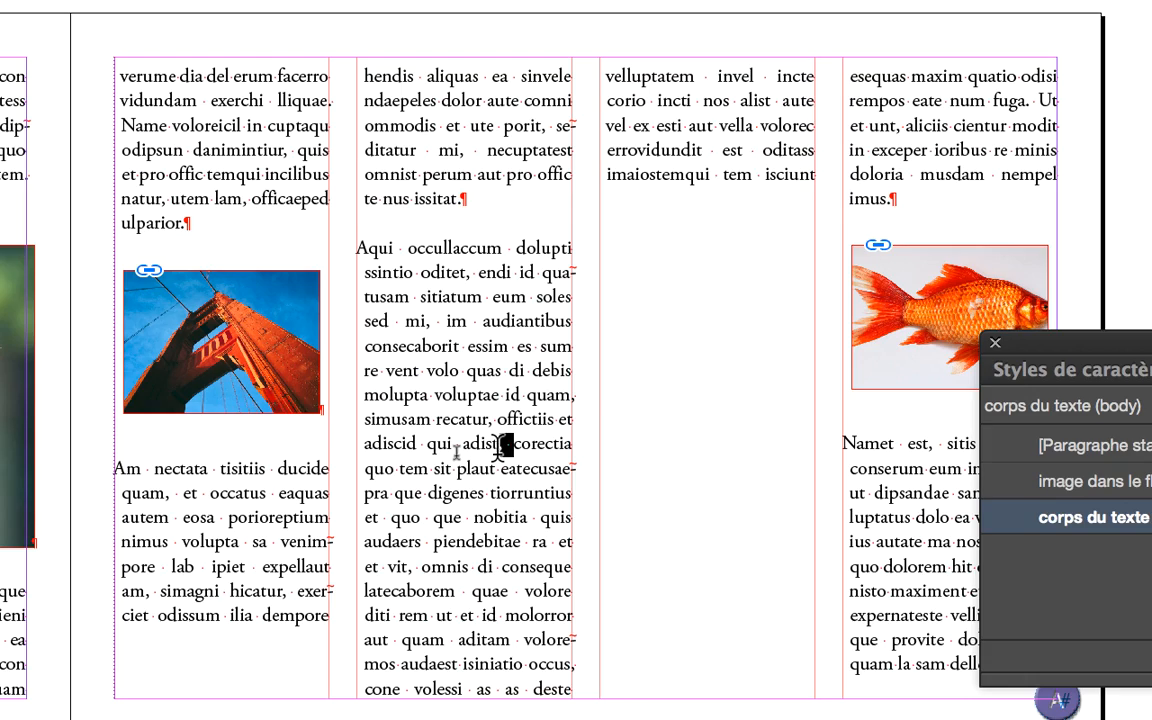
type(".")
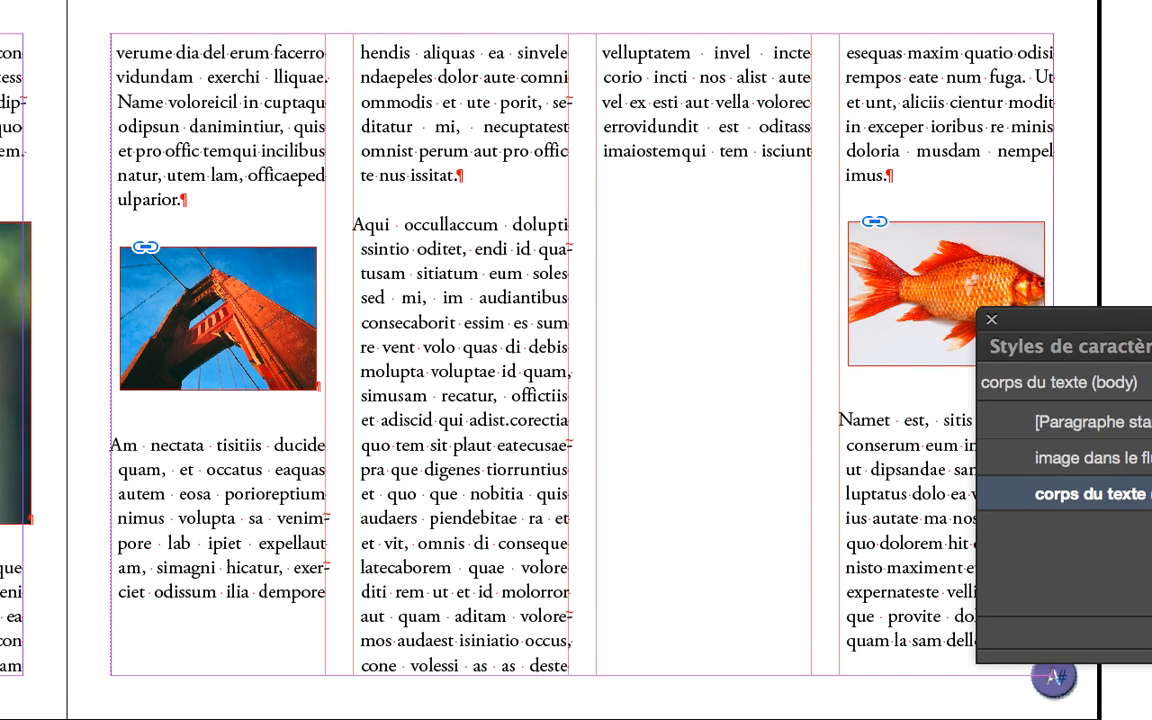
key("Return")
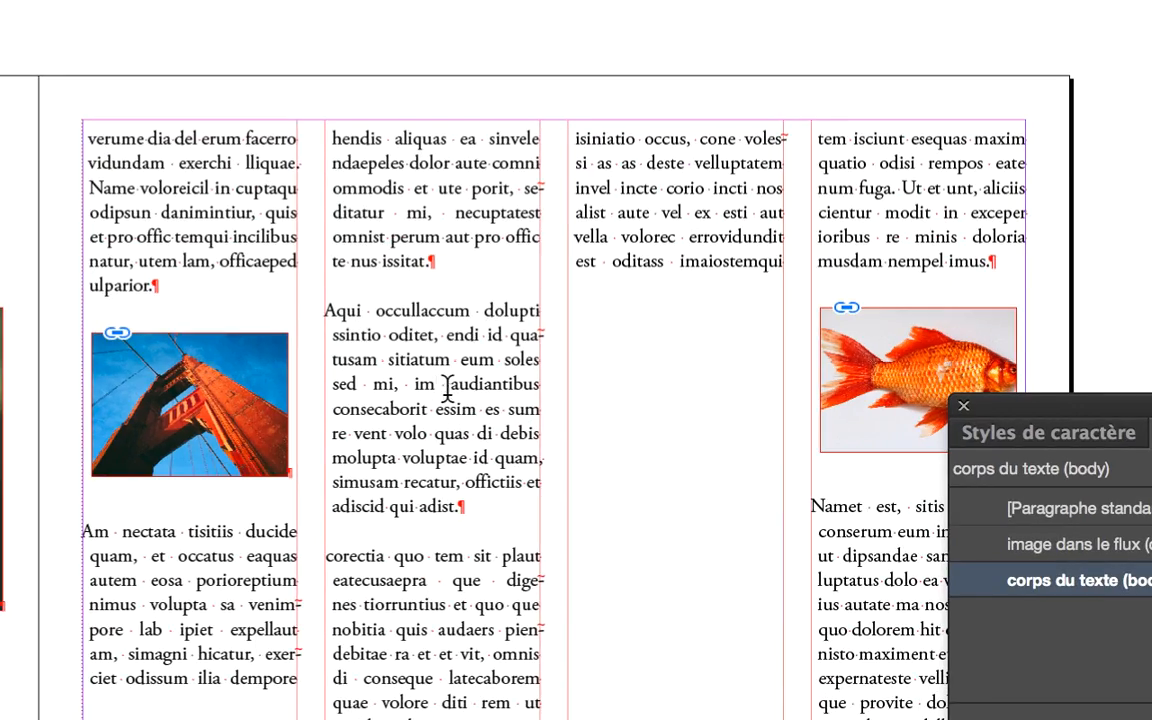
Step: End a paragraph after "sed mi, im.", start the next with a capitalised "Audiantibus" without its leading space, and break another before "velluptatem"
key("Return")
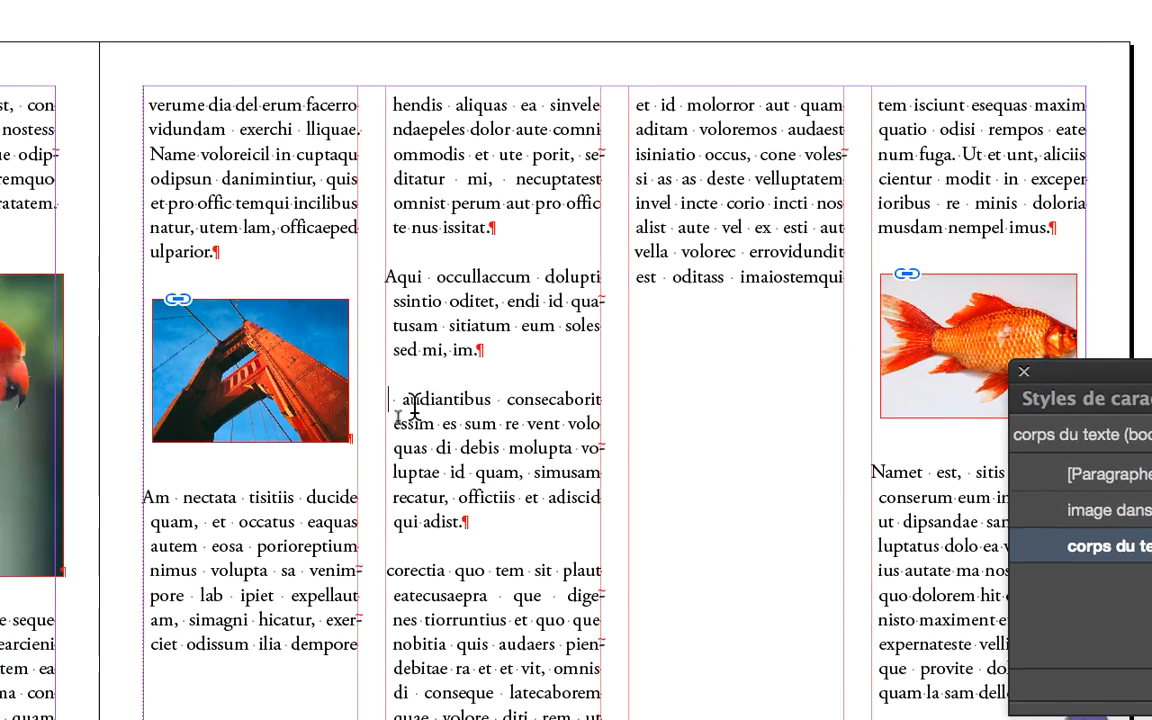
triple_click(413, 405)
left_click(419, 420)
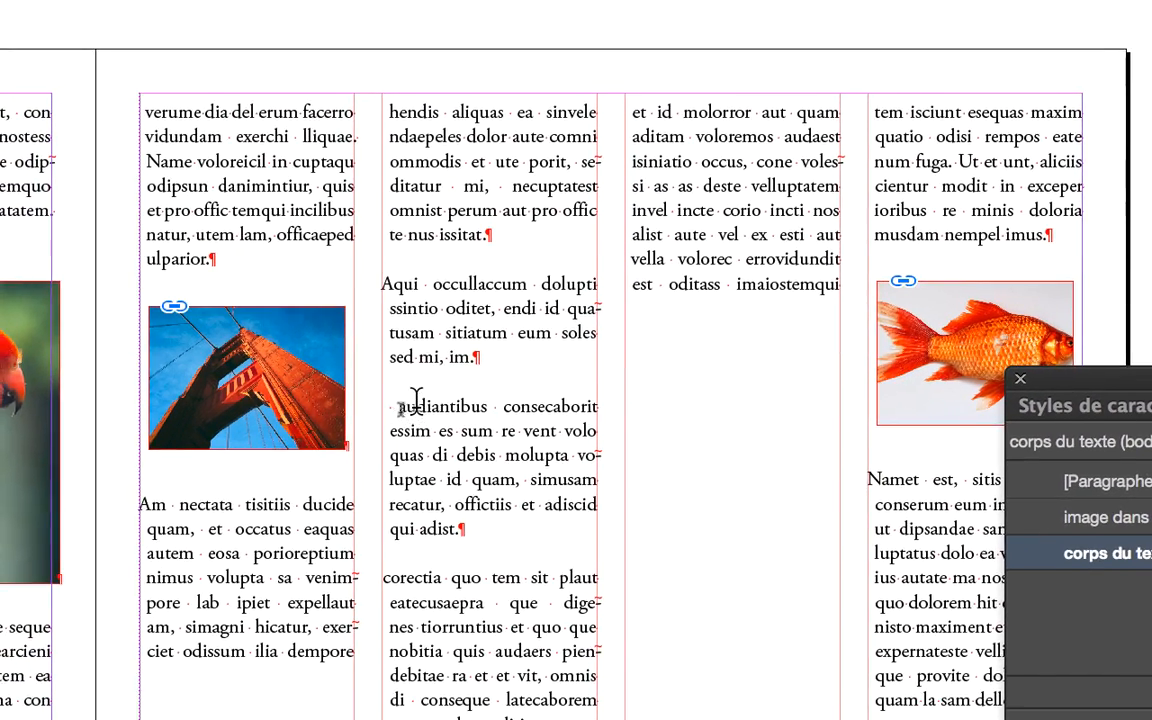
left_click_drag(389, 409, 403, 409)
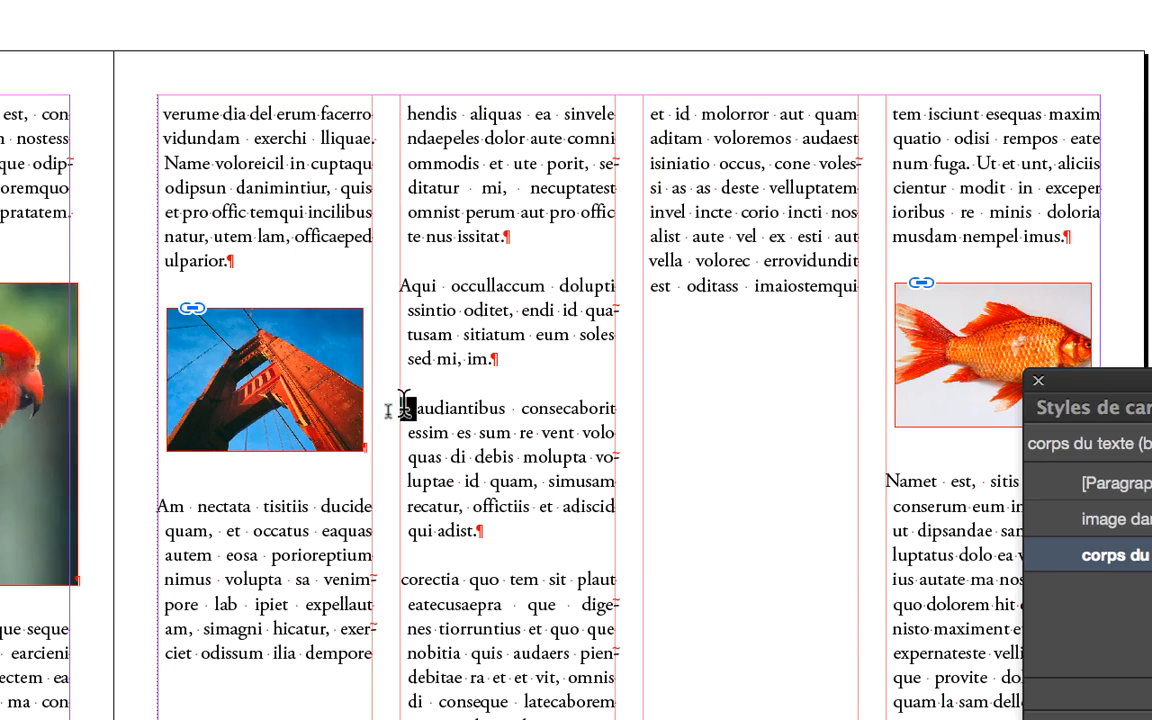
left_click(409, 402)
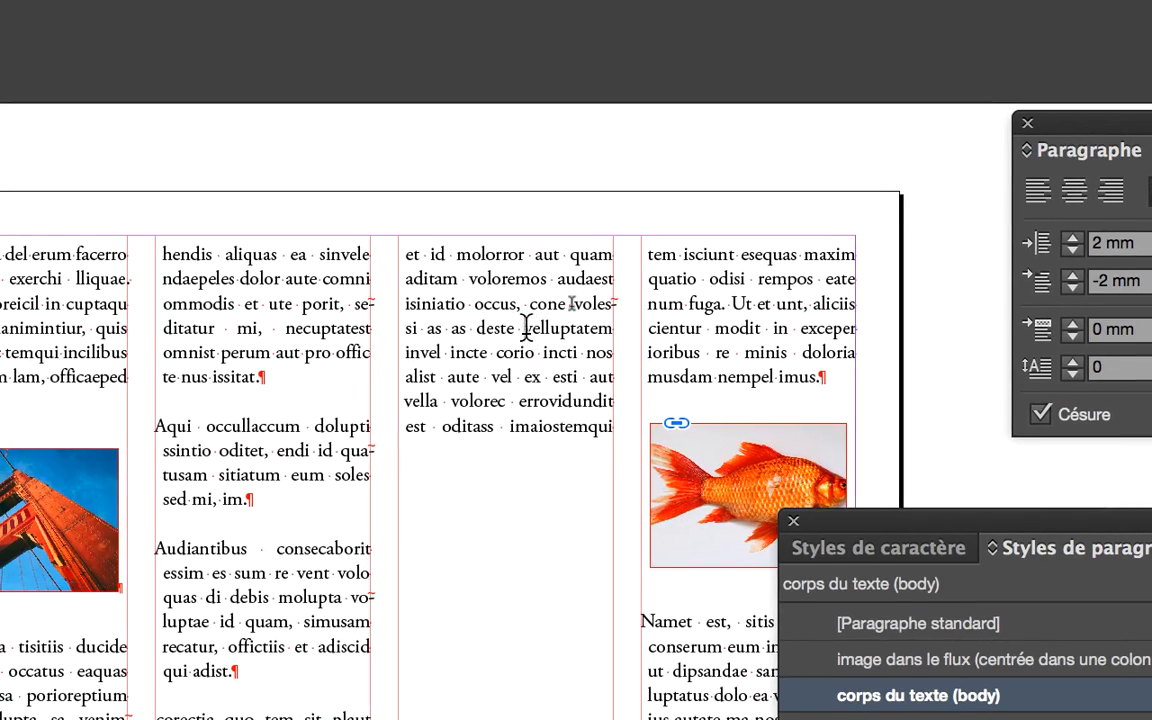
left_click(526, 327)
key("Return")
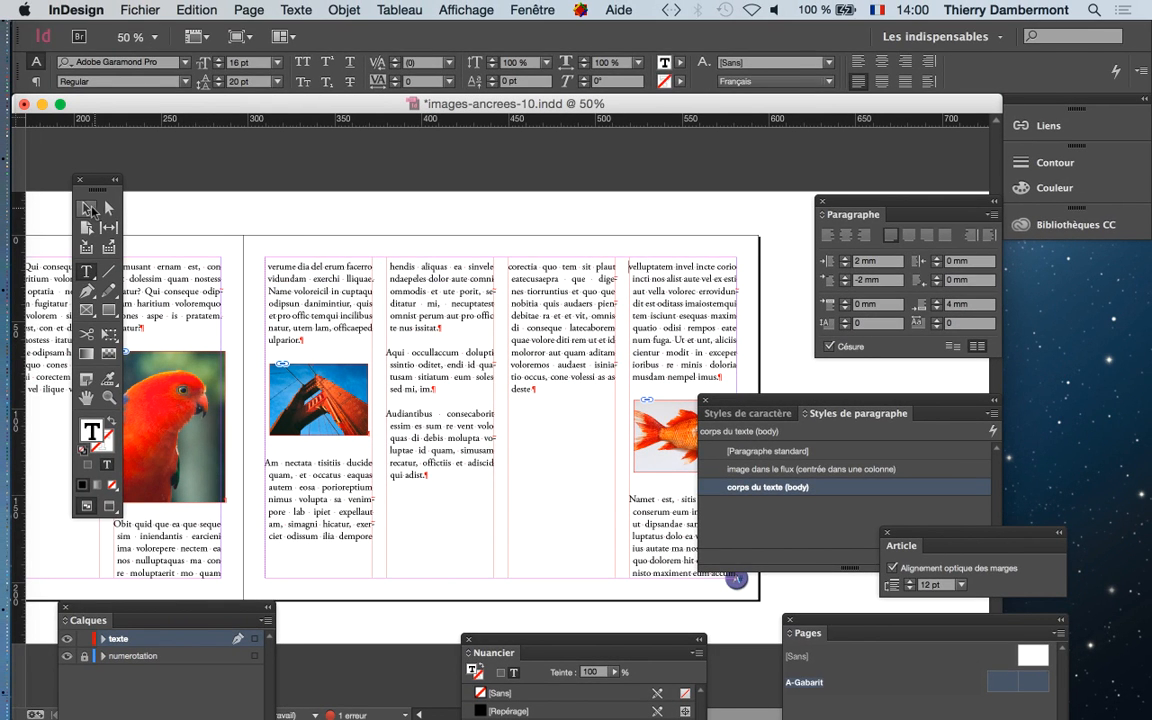
Step: Examine how the anchored images and text are distributed across the whole spread and its columns
left_click(88, 208)
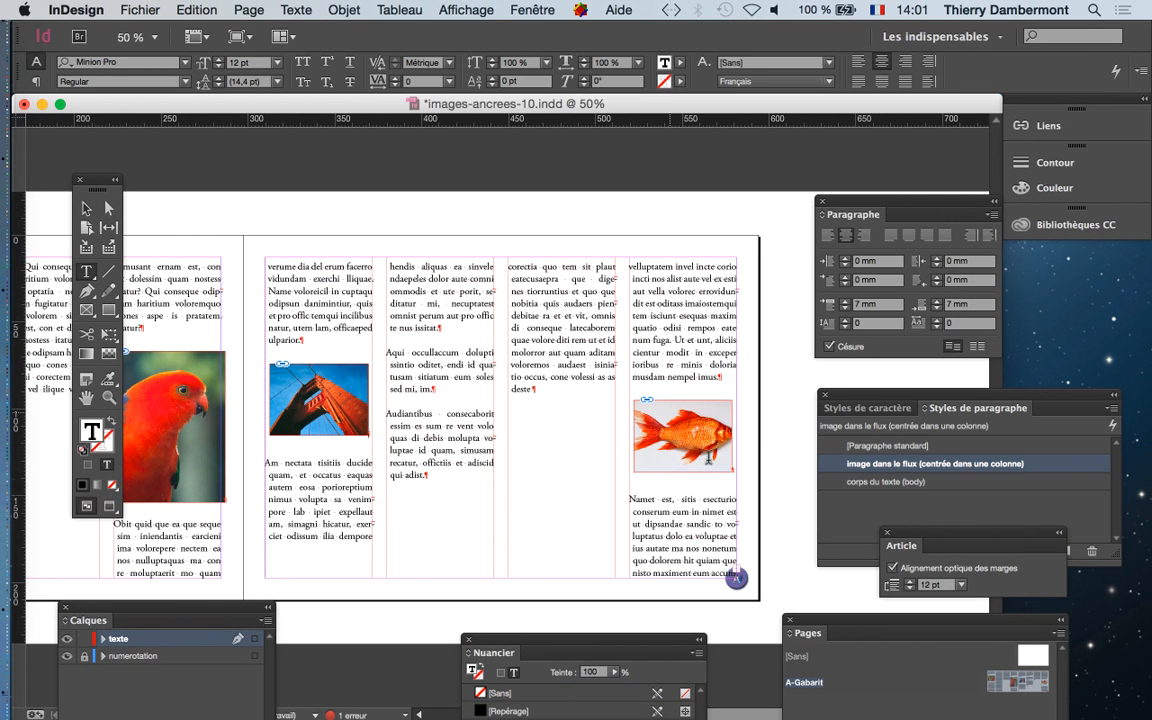
key("super+minus")
key("super+minus")
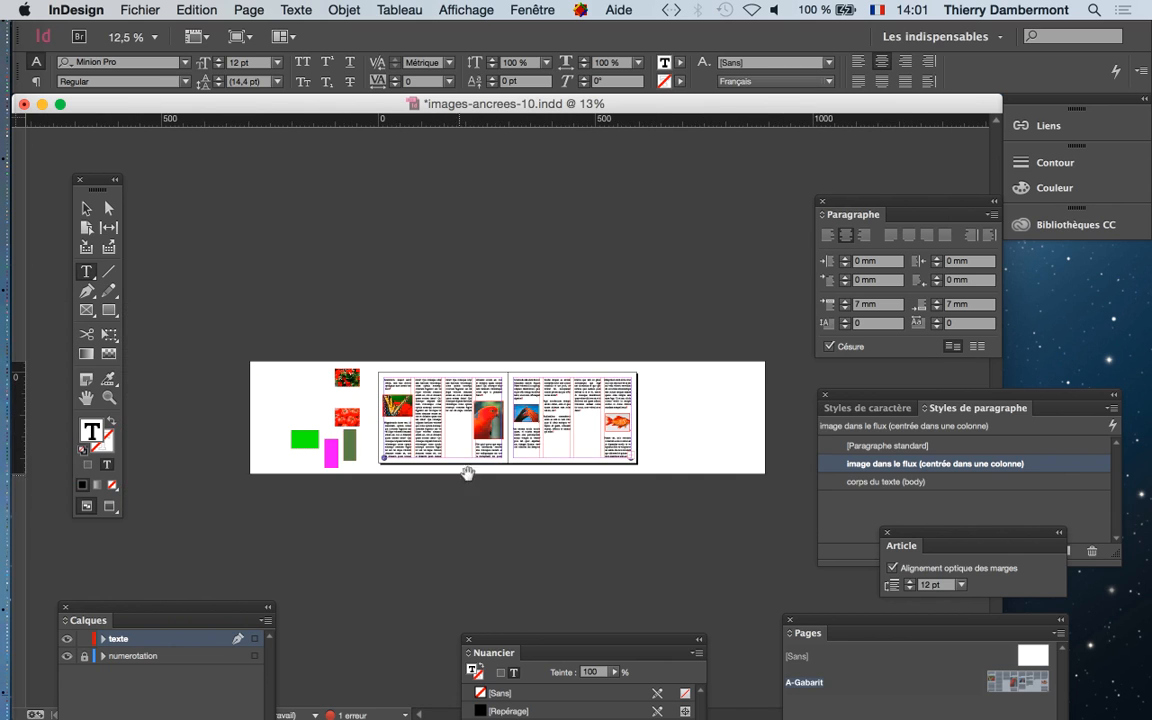
key("super+equal")
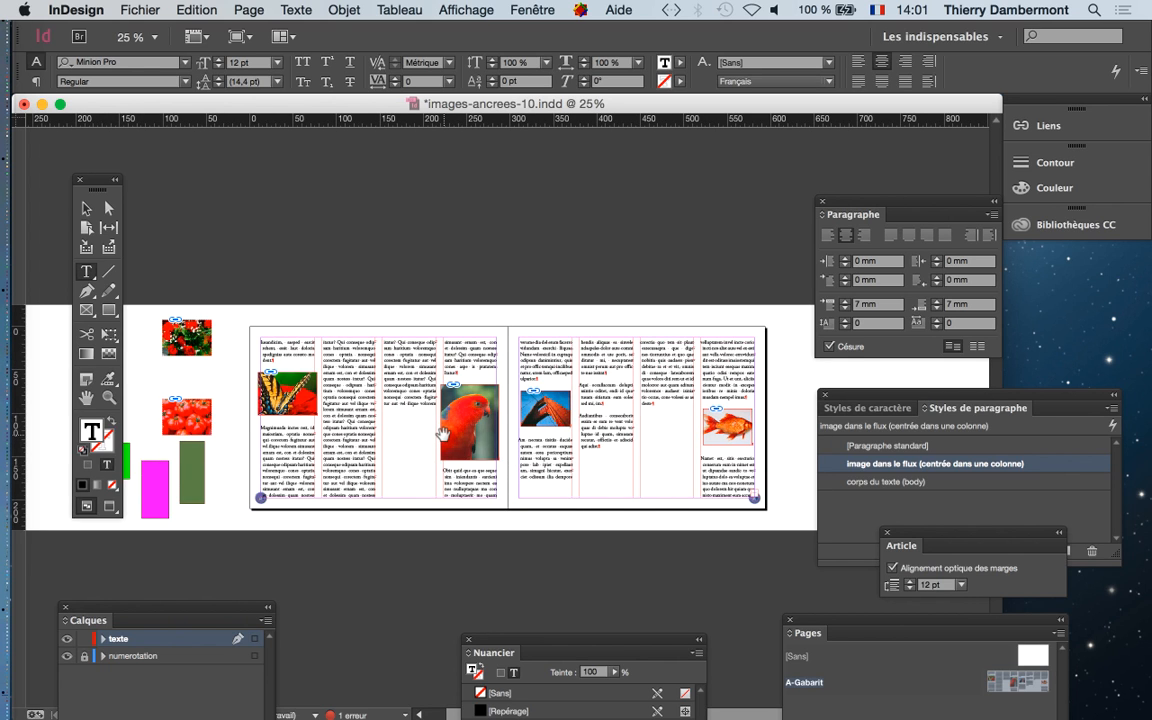
key("super+equal")
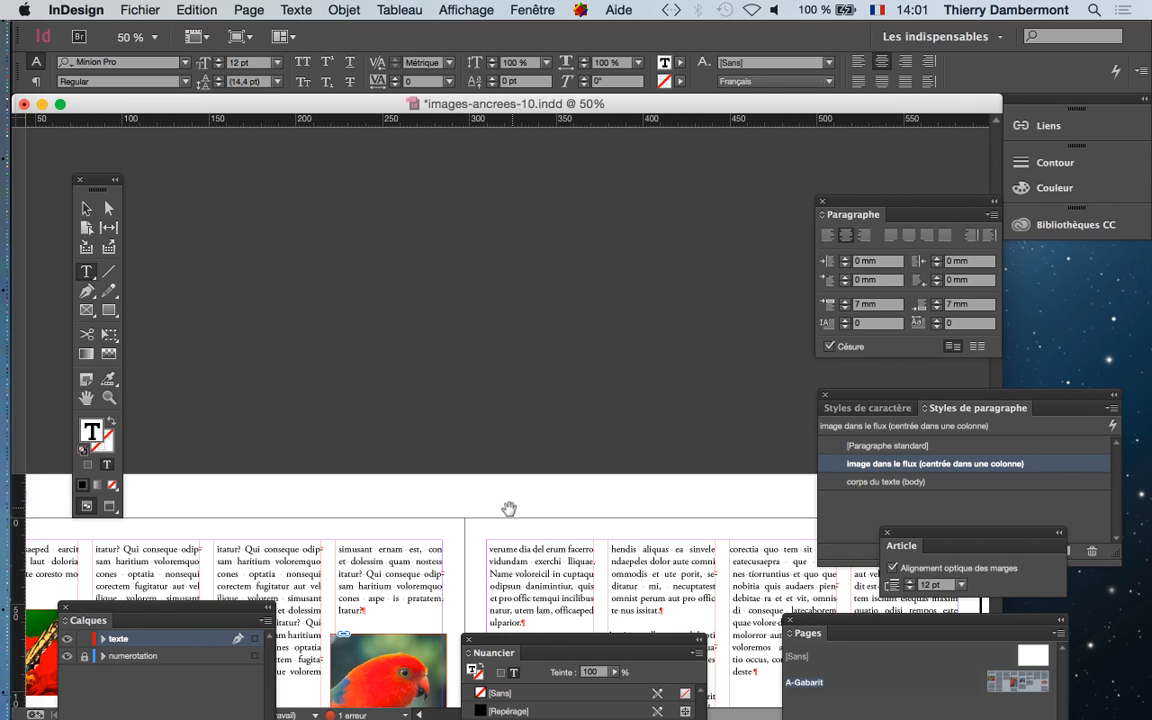
key("super+minus")
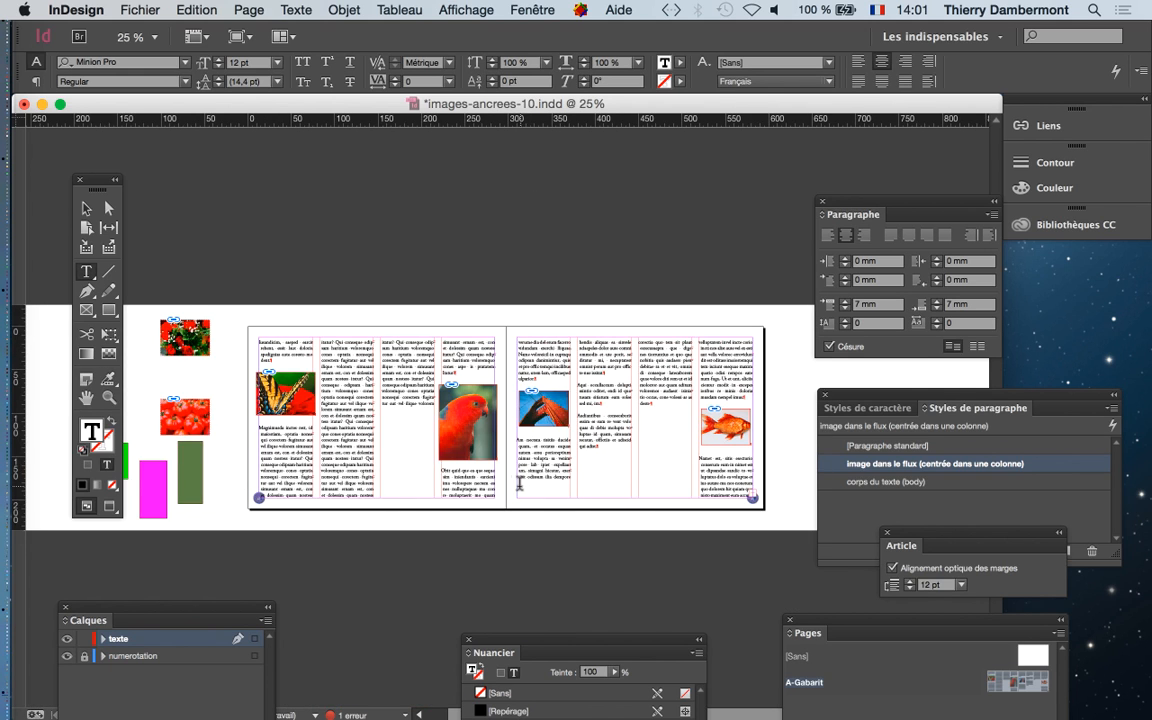
key("super+equal")
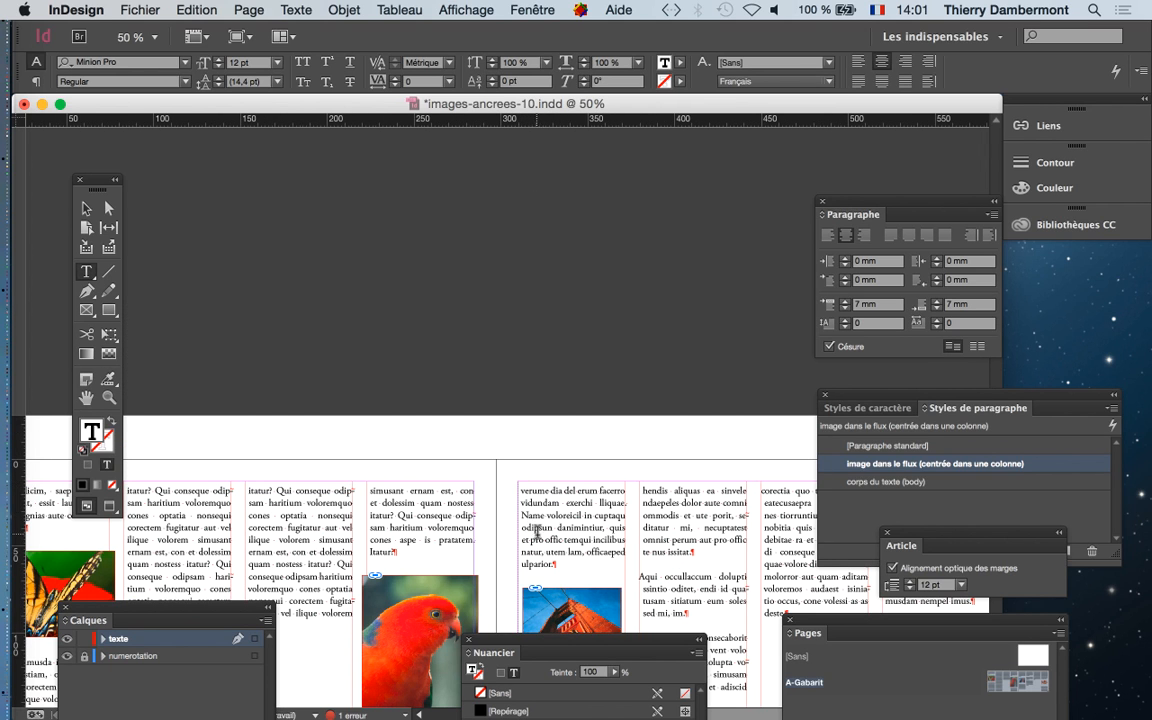
left_click_drag(538, 520, 492, 520)
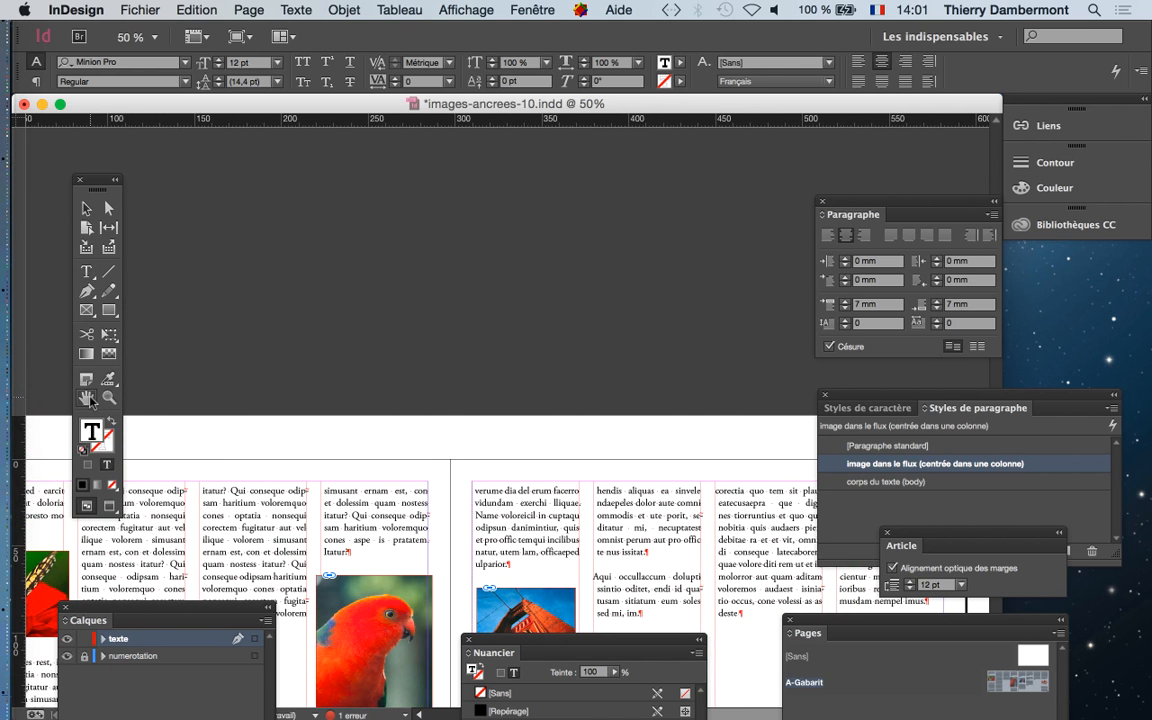
double_click(88, 398)
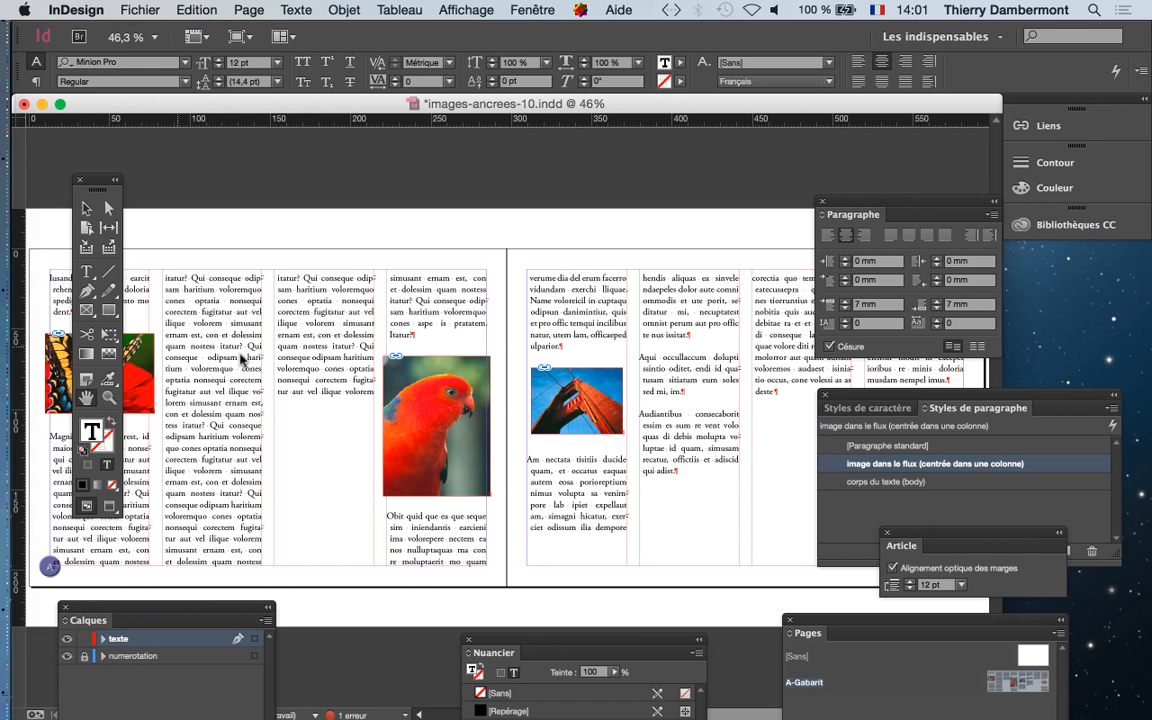
left_click(88, 209)
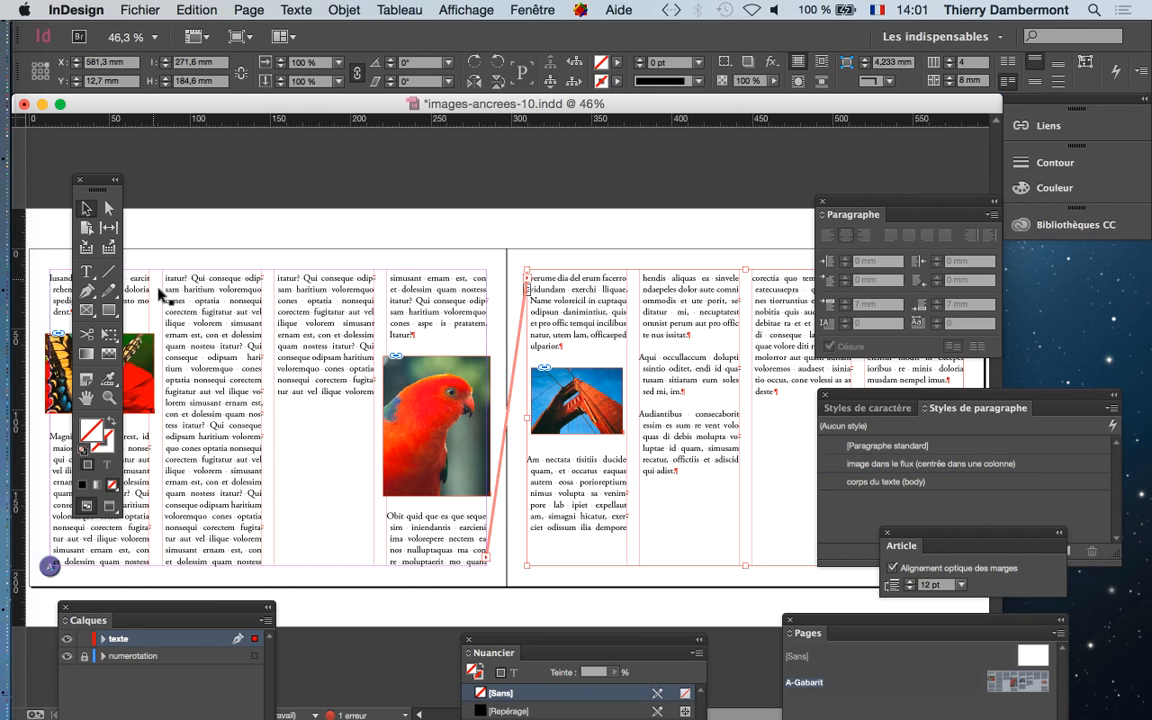
left_click(87, 271)
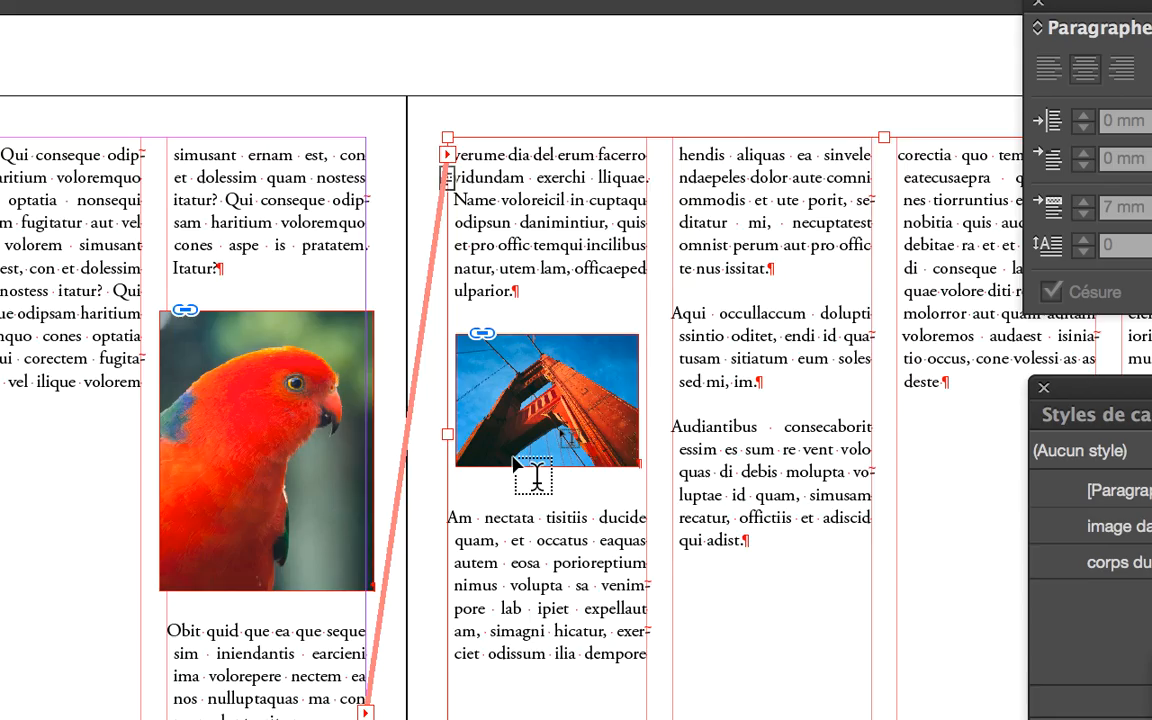
key("super+minus")
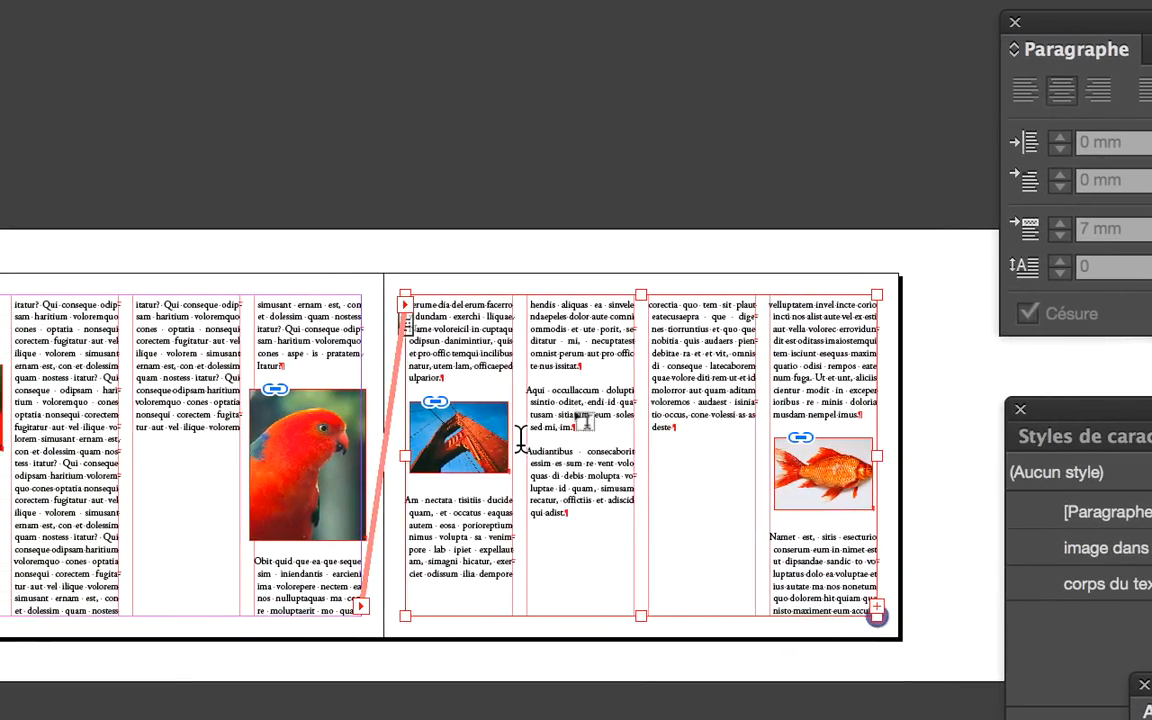
key("super+plus")
key("super+minus")
key("super+plus")
key("super+minus")
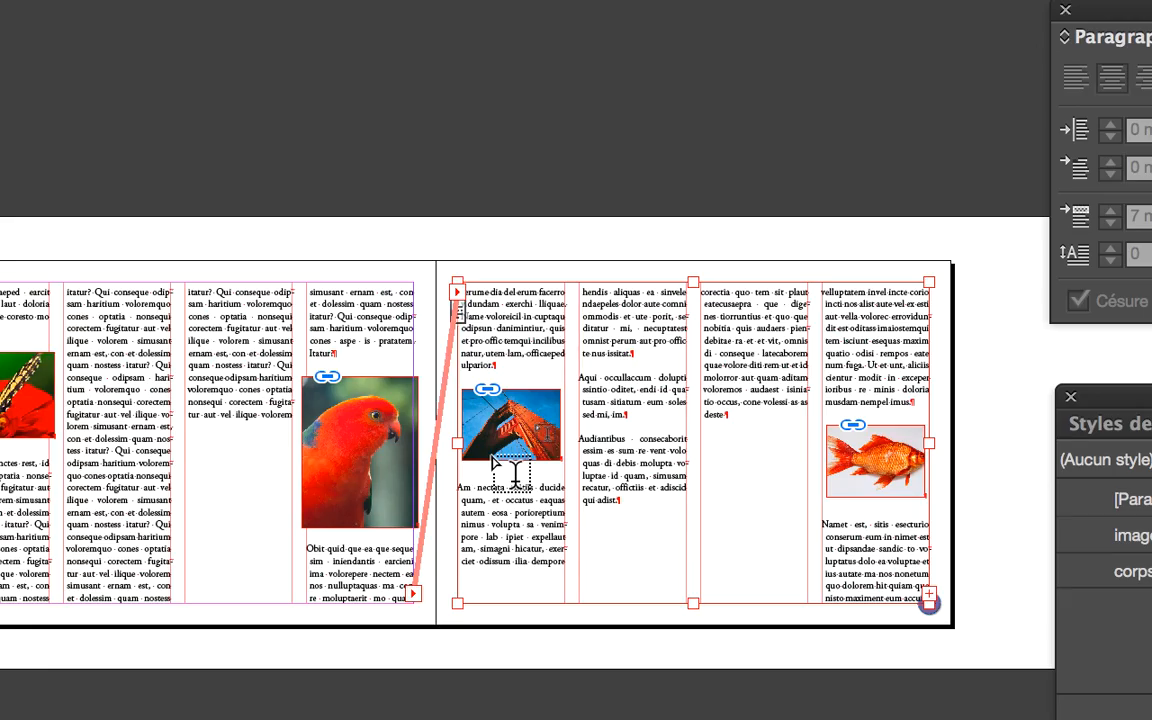
key("super+plus")
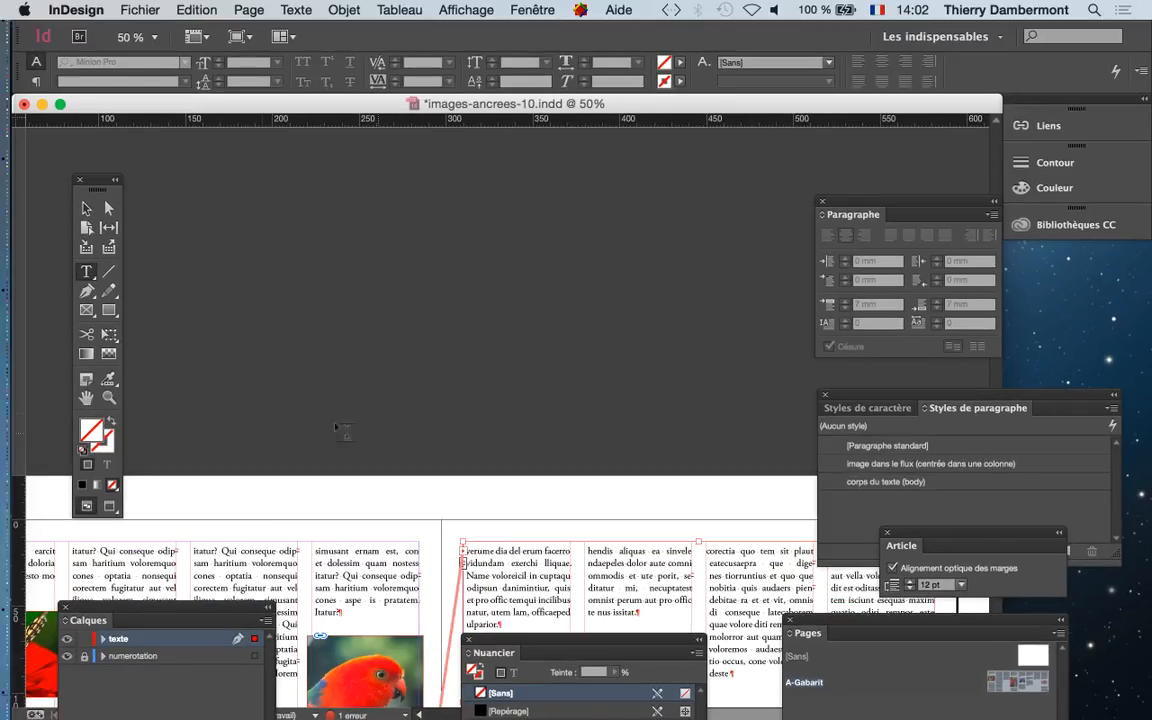
left_click(86, 398)
double_click(86, 399)
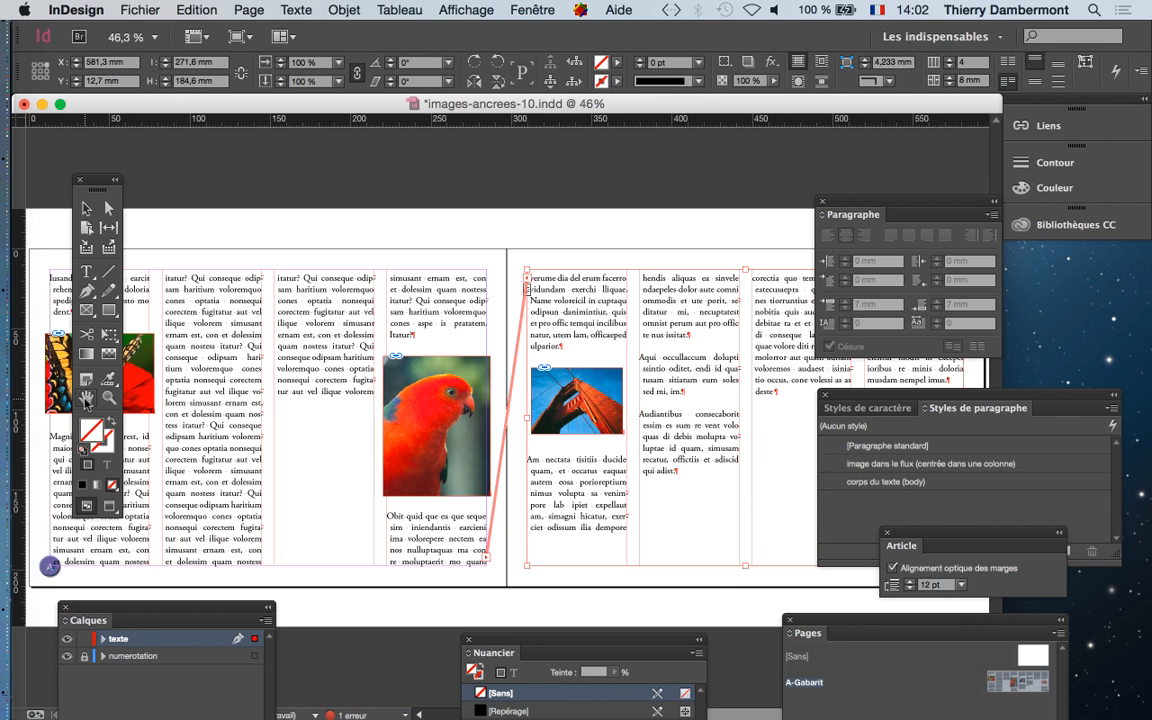
Step: Place the text cursor in the paragraph that holds the anchored bridge image
key("super+plus")
key("super+plus")
key("super+plus")
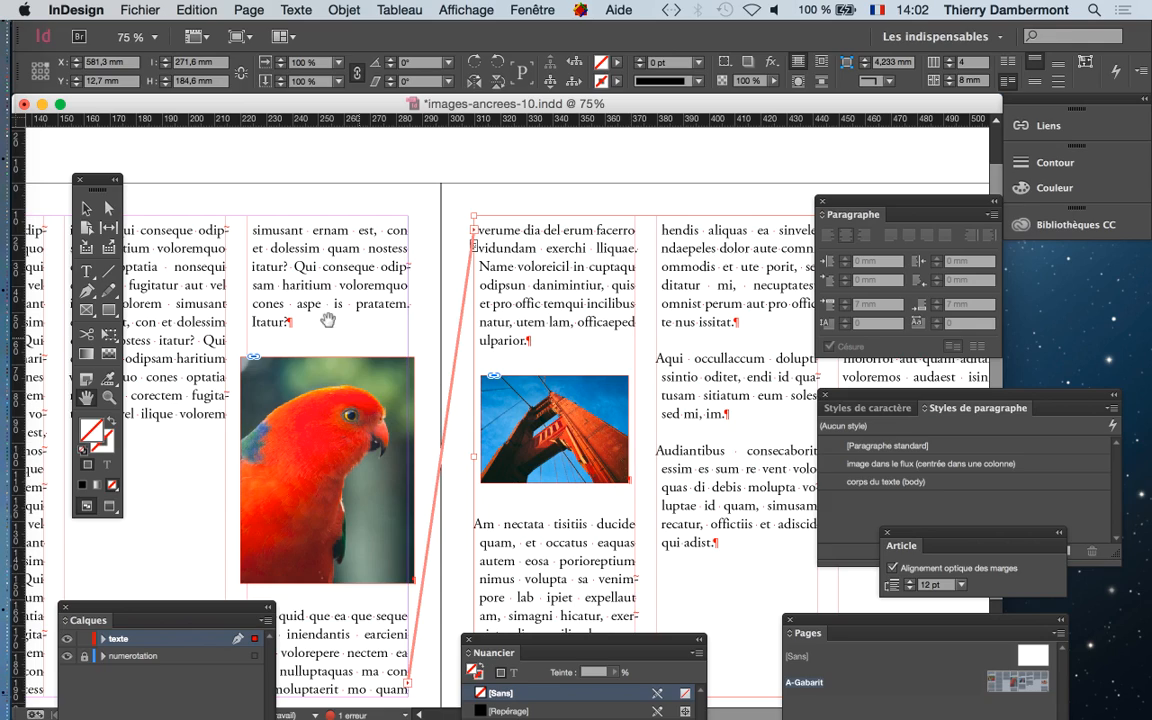
left_click(88, 272)
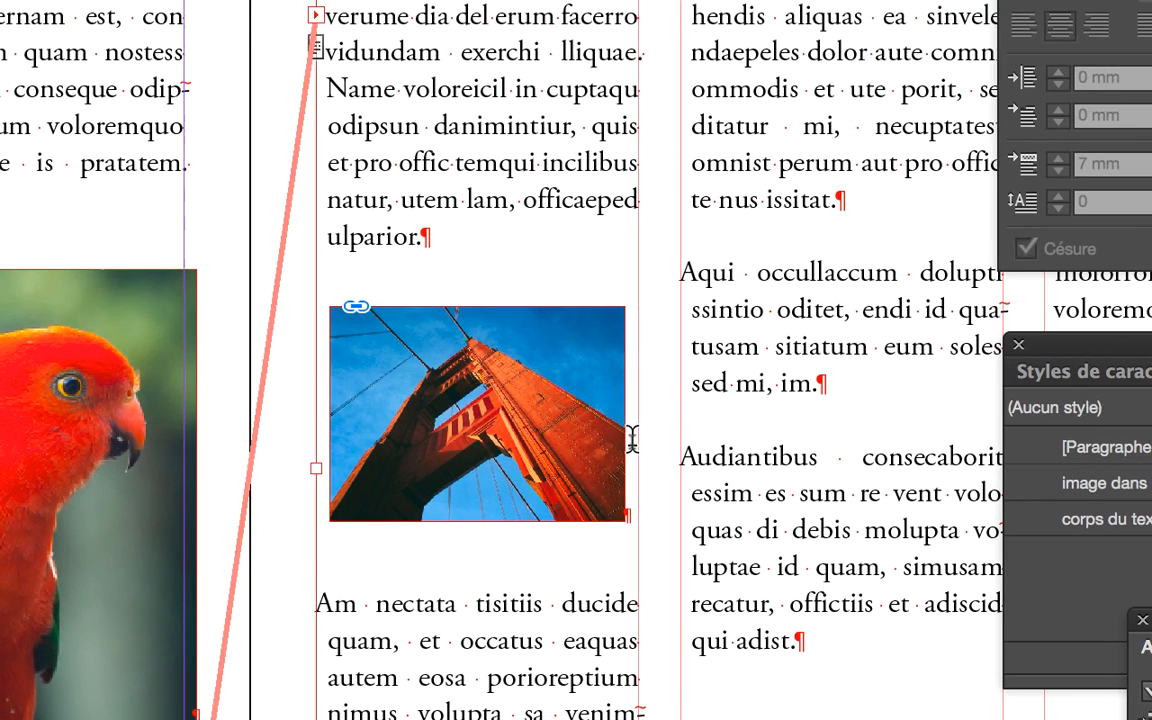
left_click(632, 442)
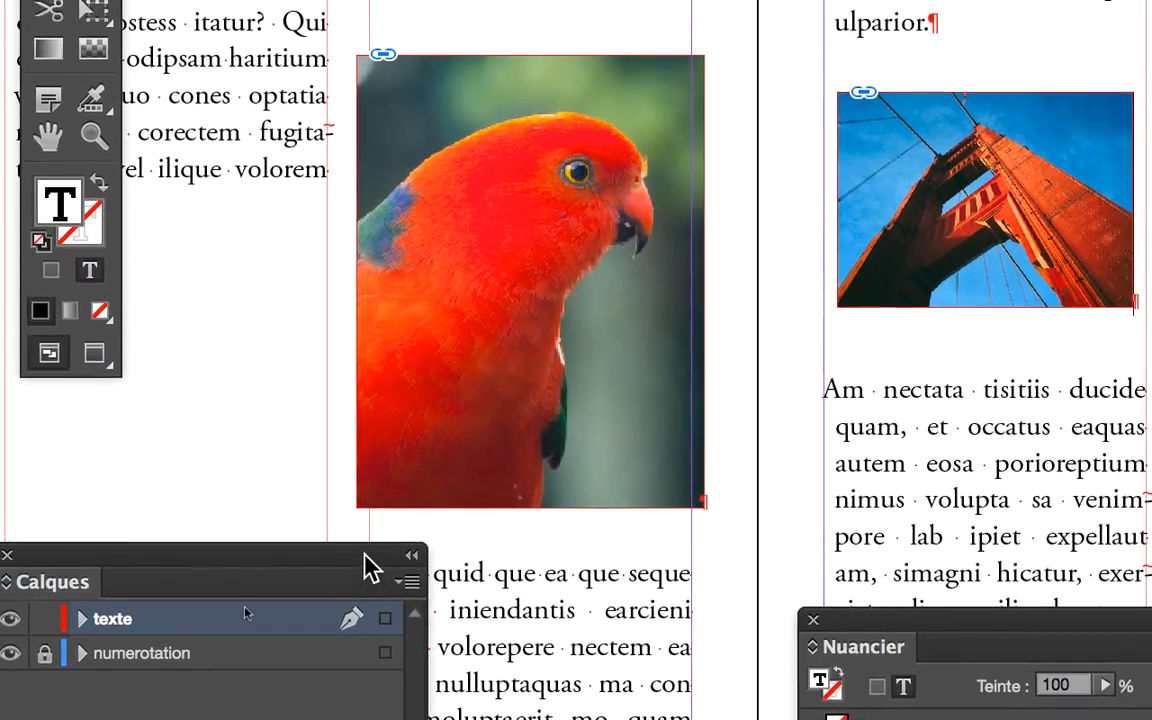
Step: Place the text cursor in the parrot image's paragraph and rearrange the Layers, Paragraph and Paragraph Styles panels around the columns
left_click_drag(345, 533, 173, 545)
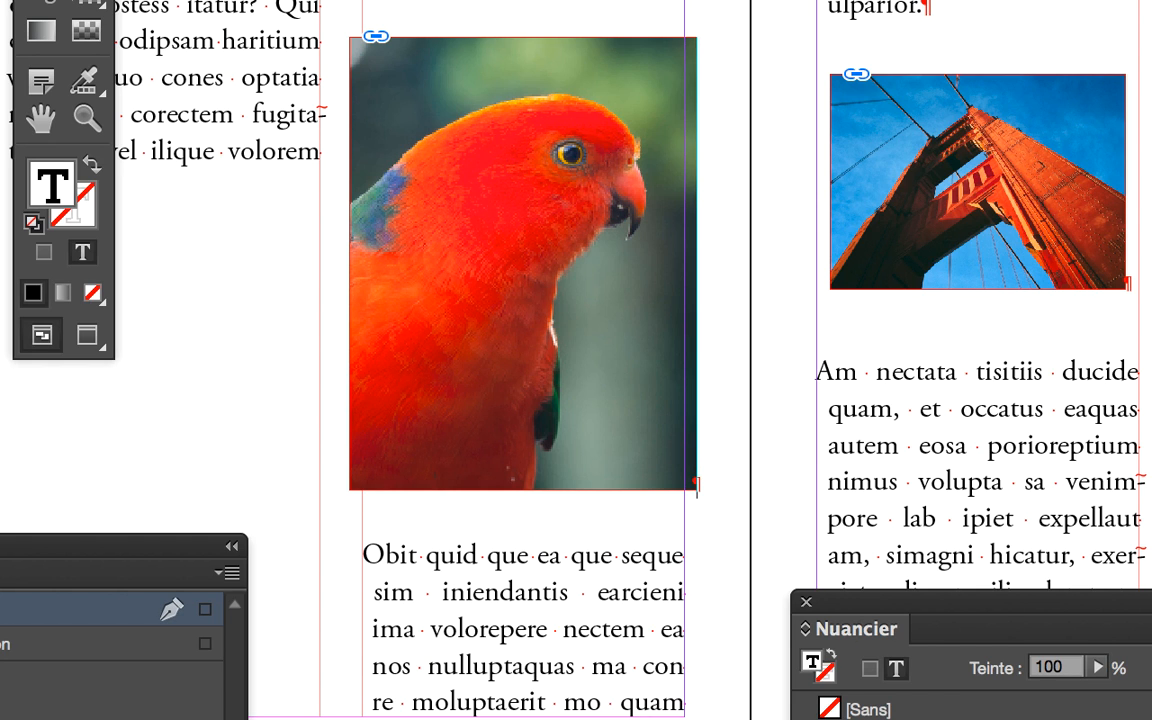
key("Escape")
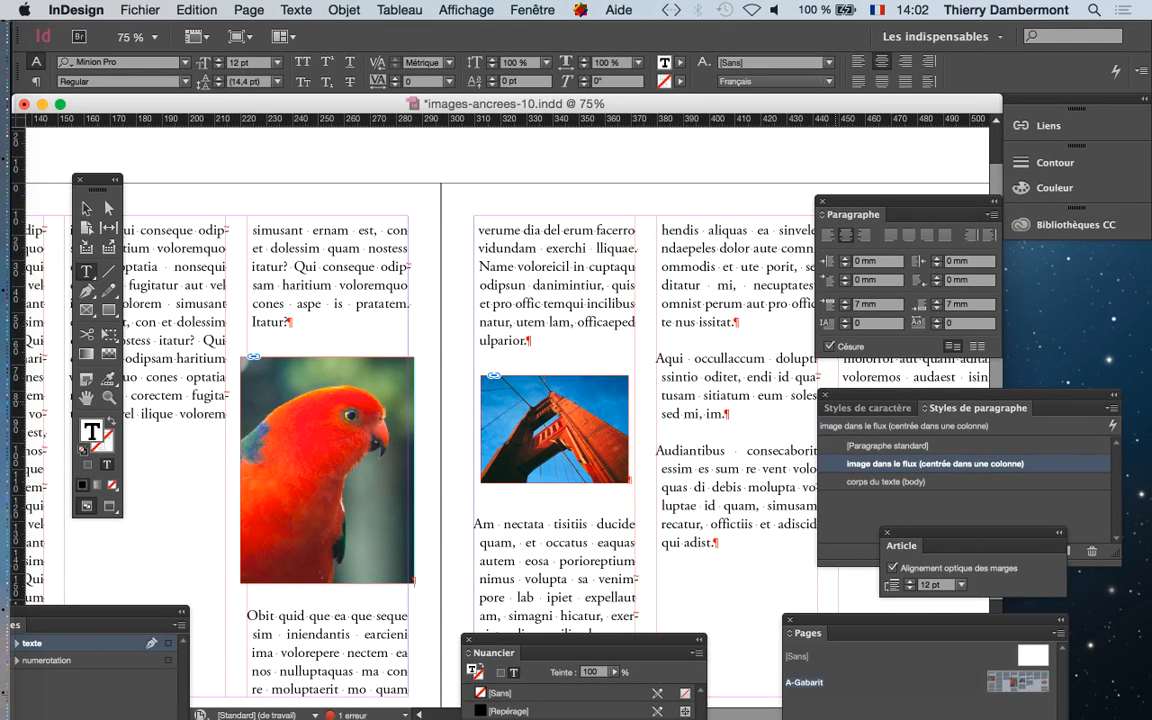
left_click_drag(850, 214, 234, 151)
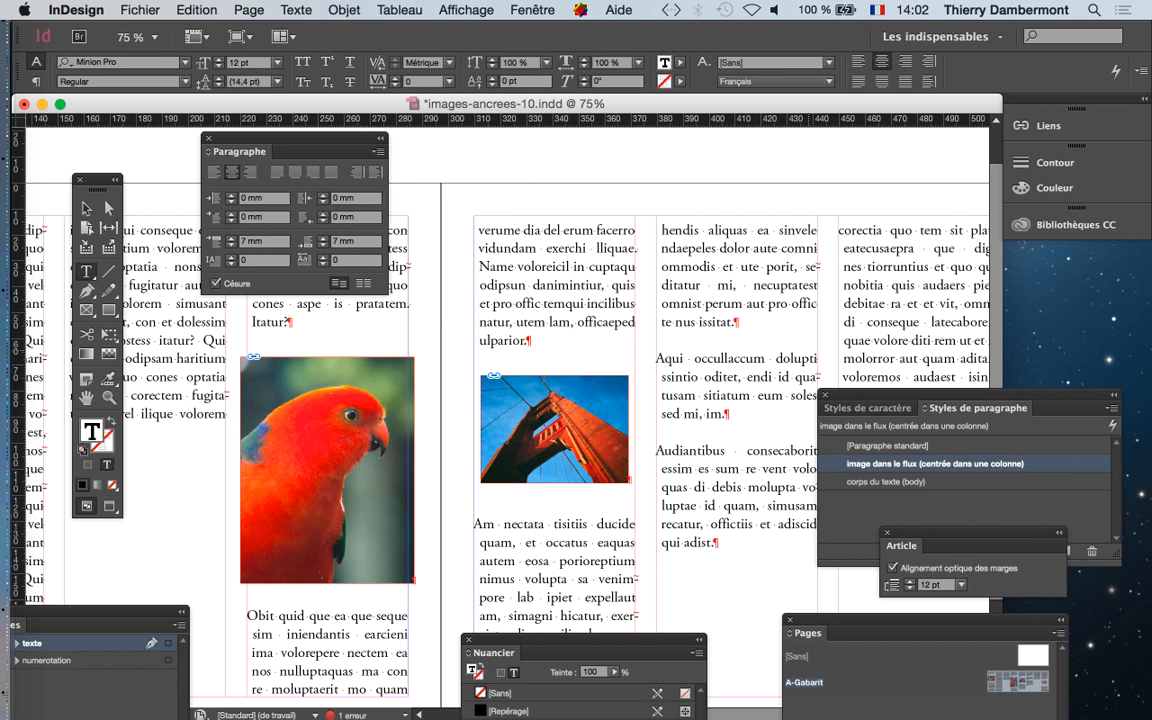
left_click_drag(960, 395, 849, 142)
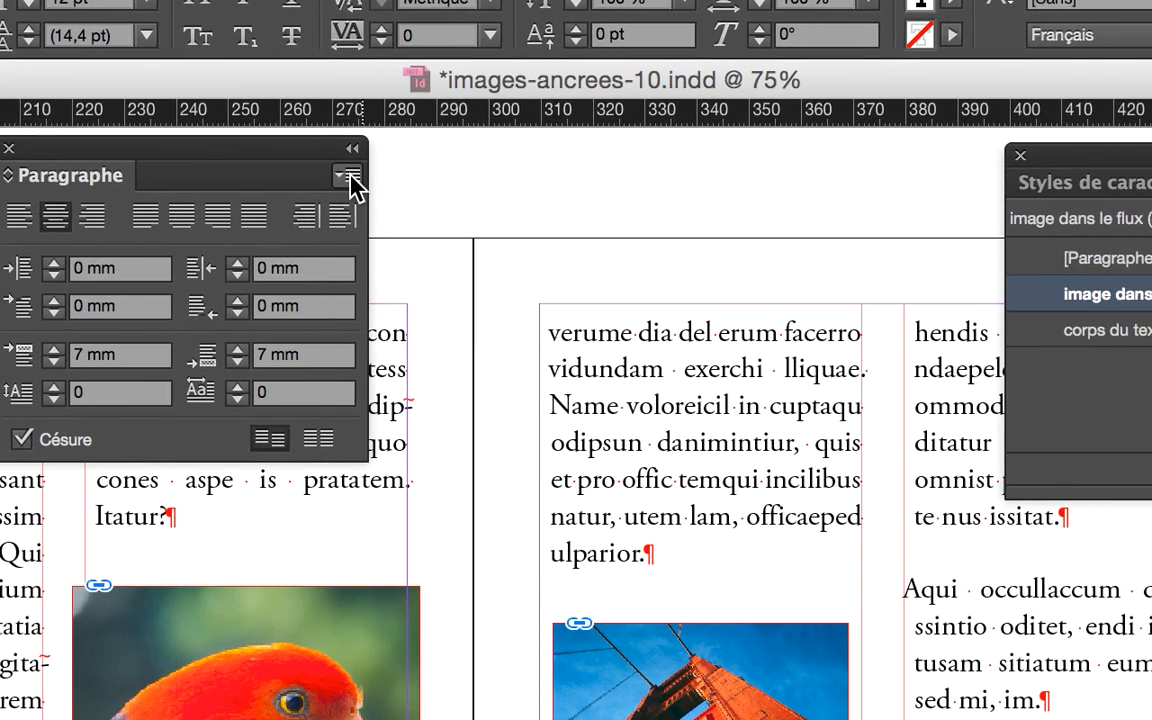
Step: Try to set the parrot image's paragraph layout to Etendue de colonnes
left_click(350, 177)
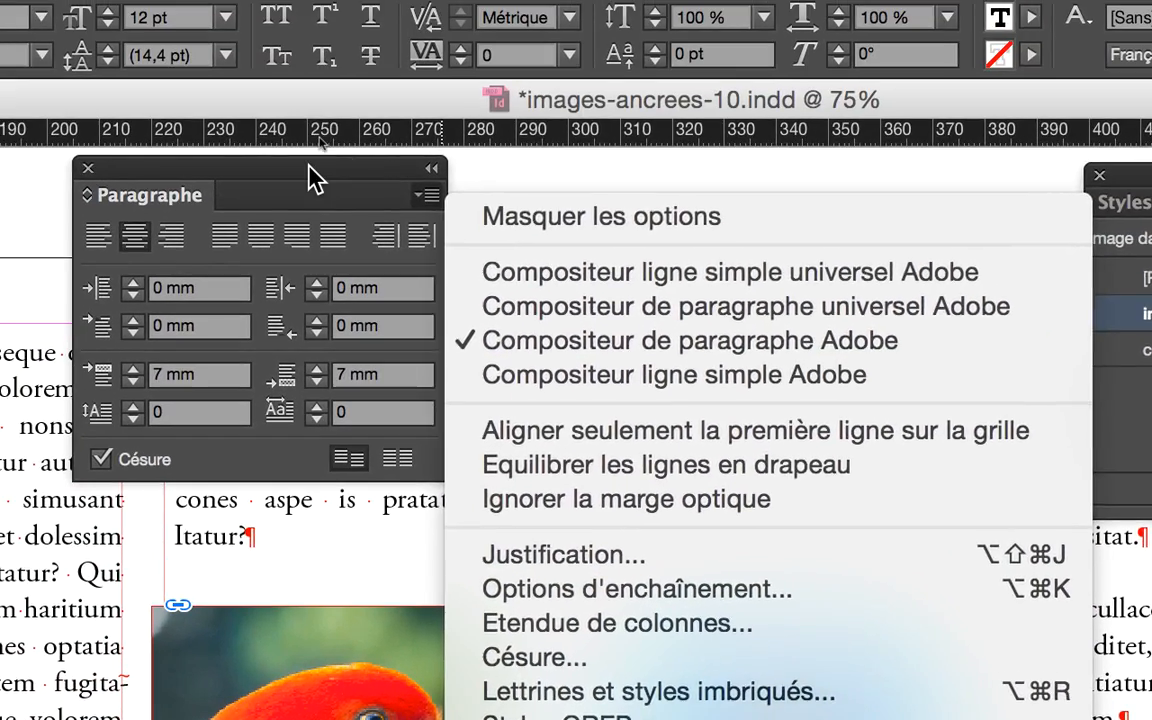
left_click(305, 178)
left_click_drag(305, 178, 330, 183)
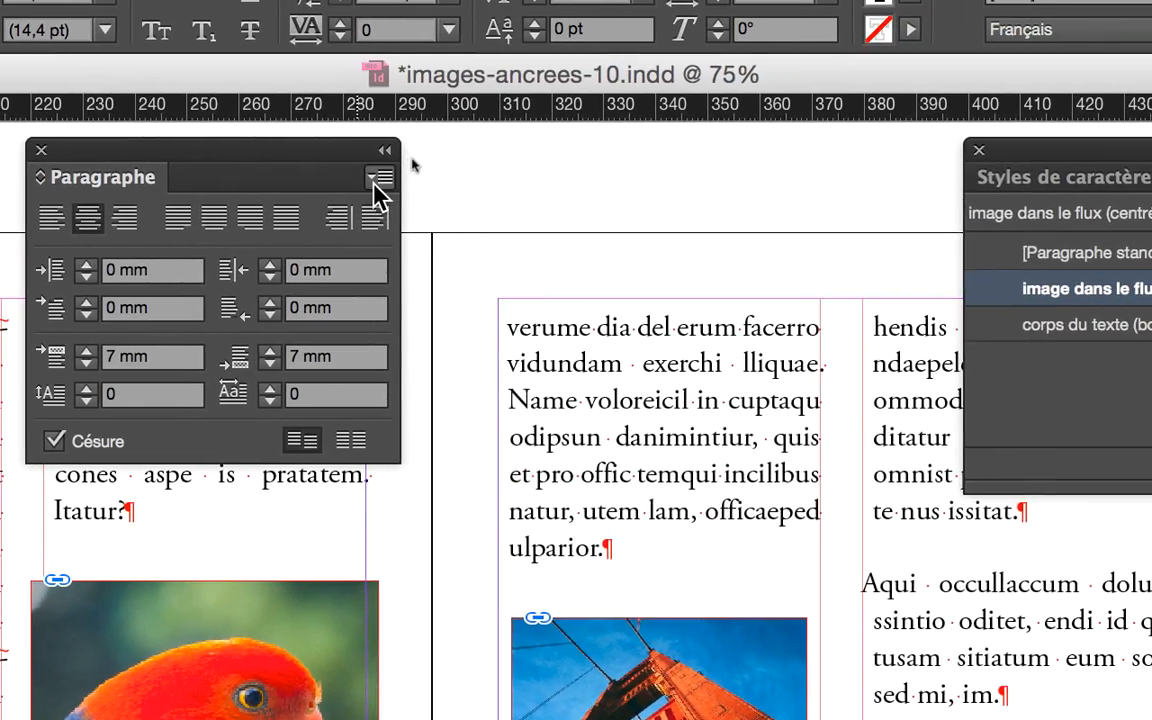
left_click(378, 182)
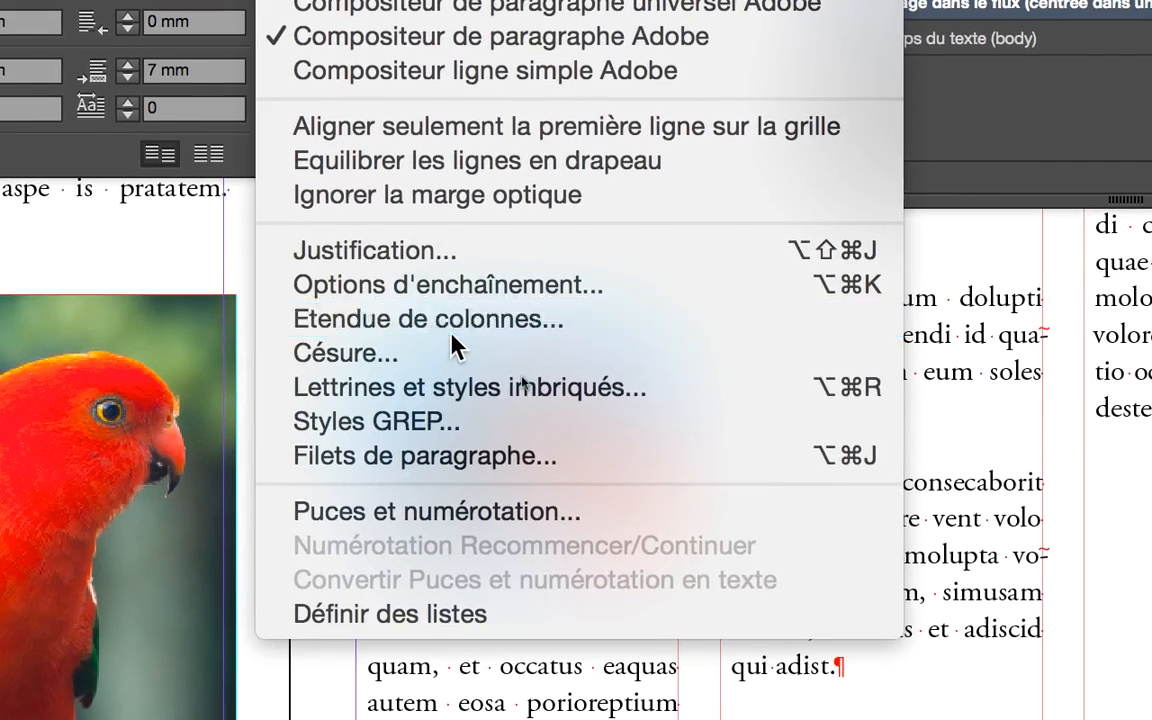
left_click(450, 326)
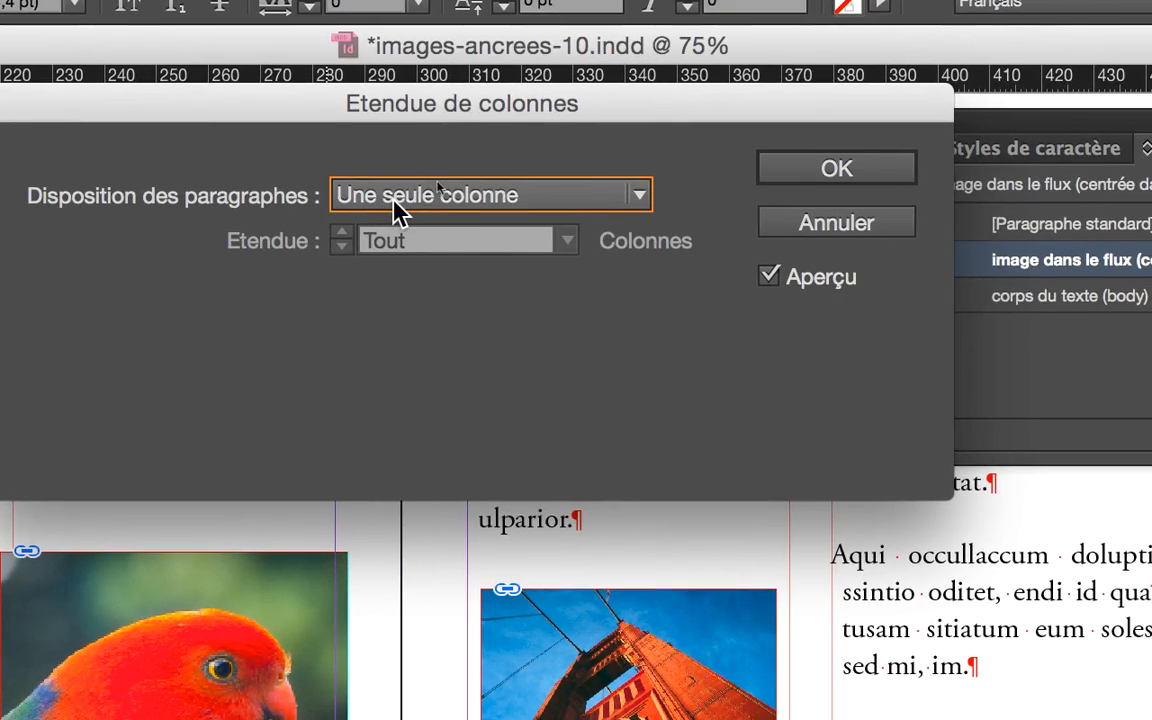
left_click(394, 200)
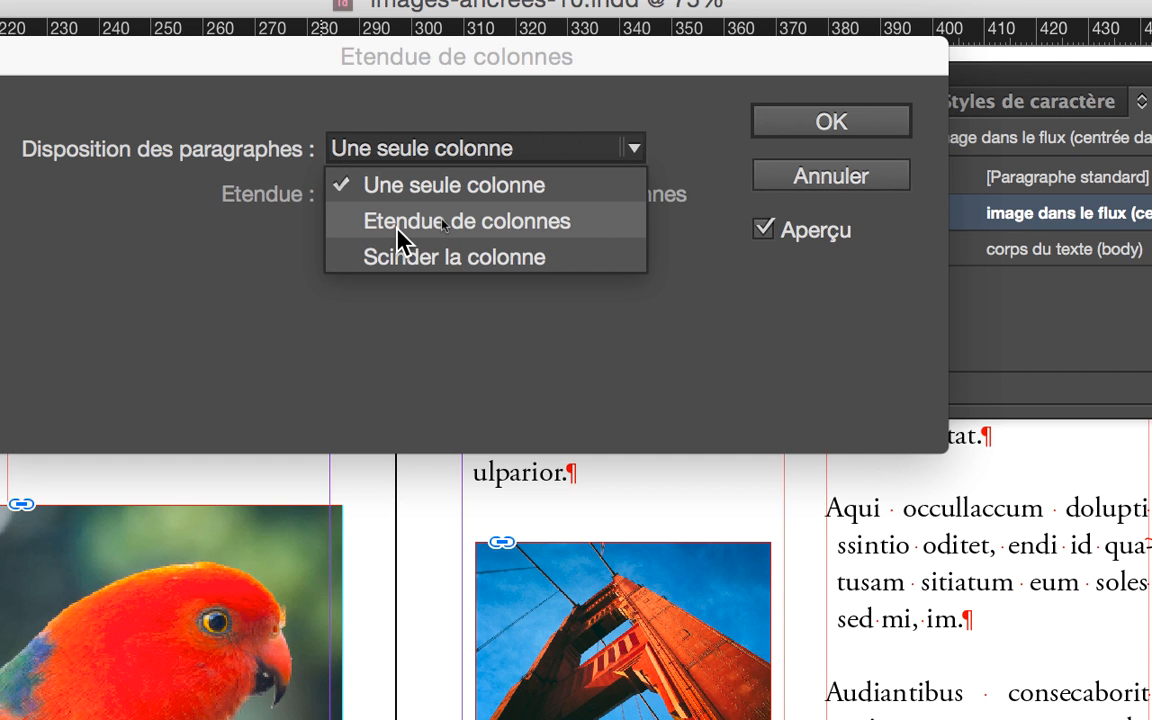
left_click(397, 228)
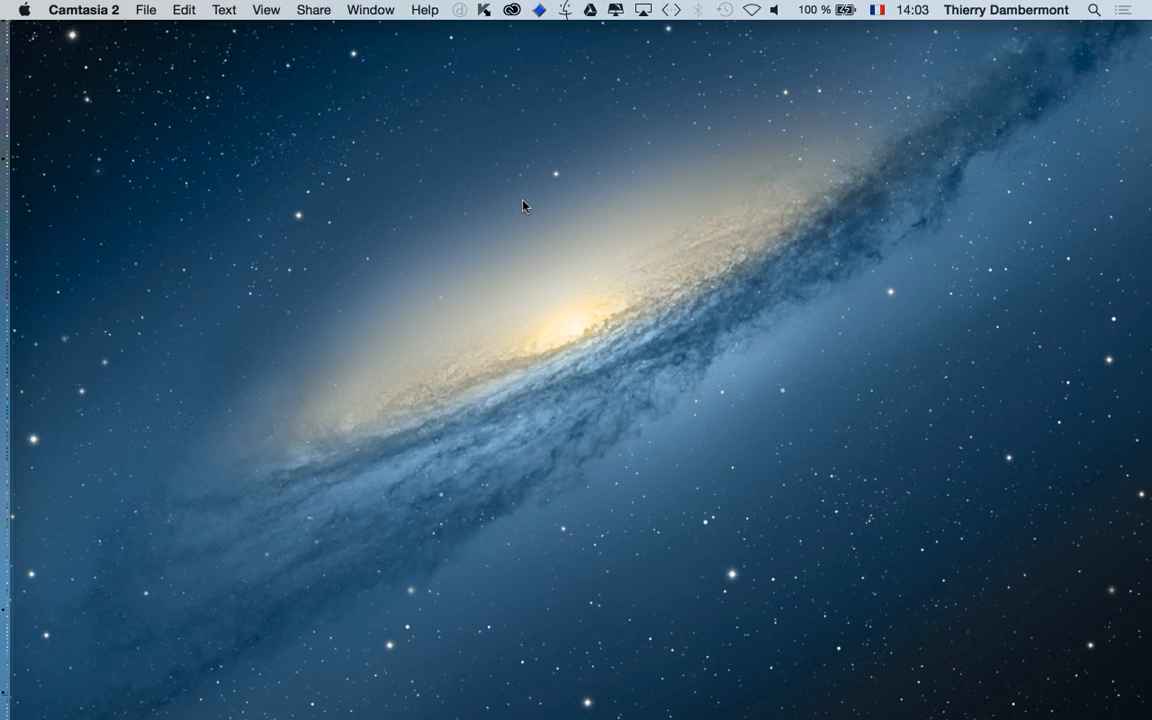
Step: Relaunch Adobe InDesign CC 2014 and dismiss its new-features window
mouse_move(4, 388)
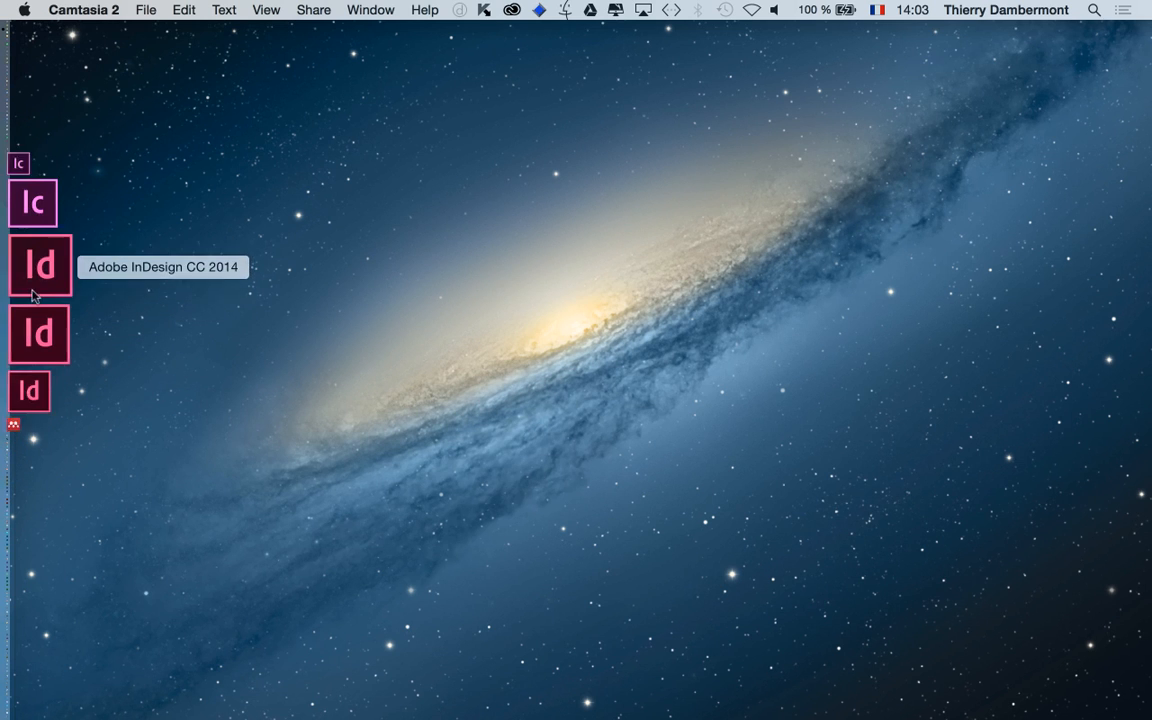
left_click(33, 291)
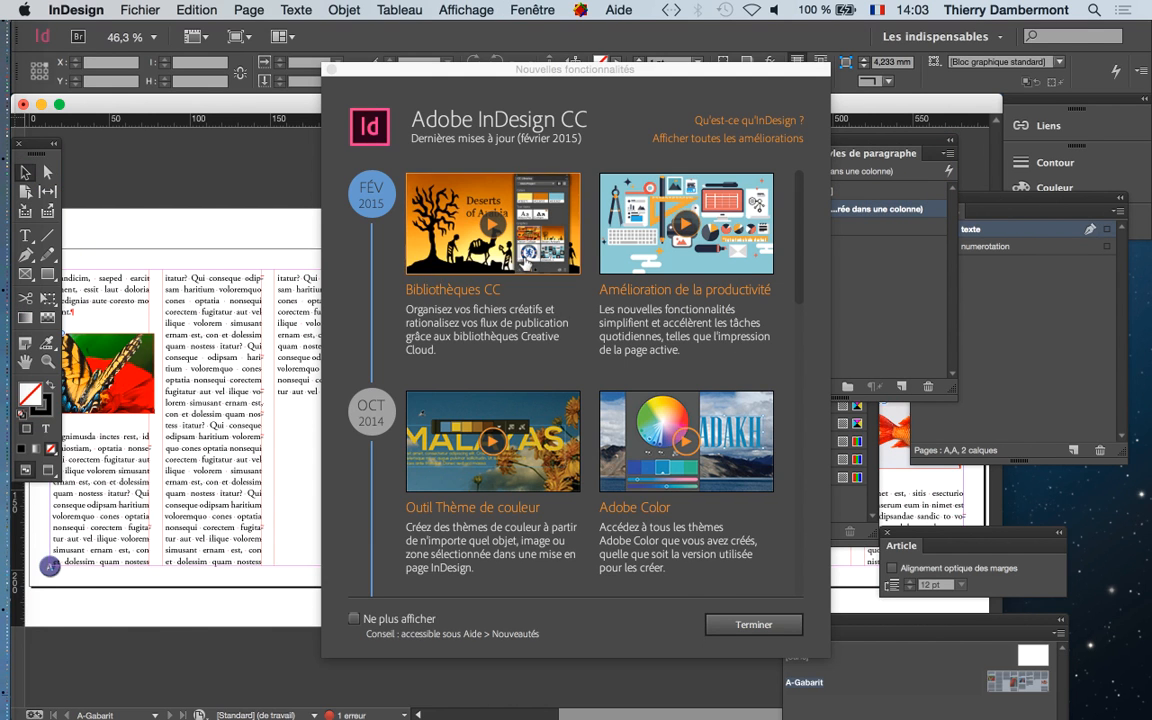
left_click(750, 623)
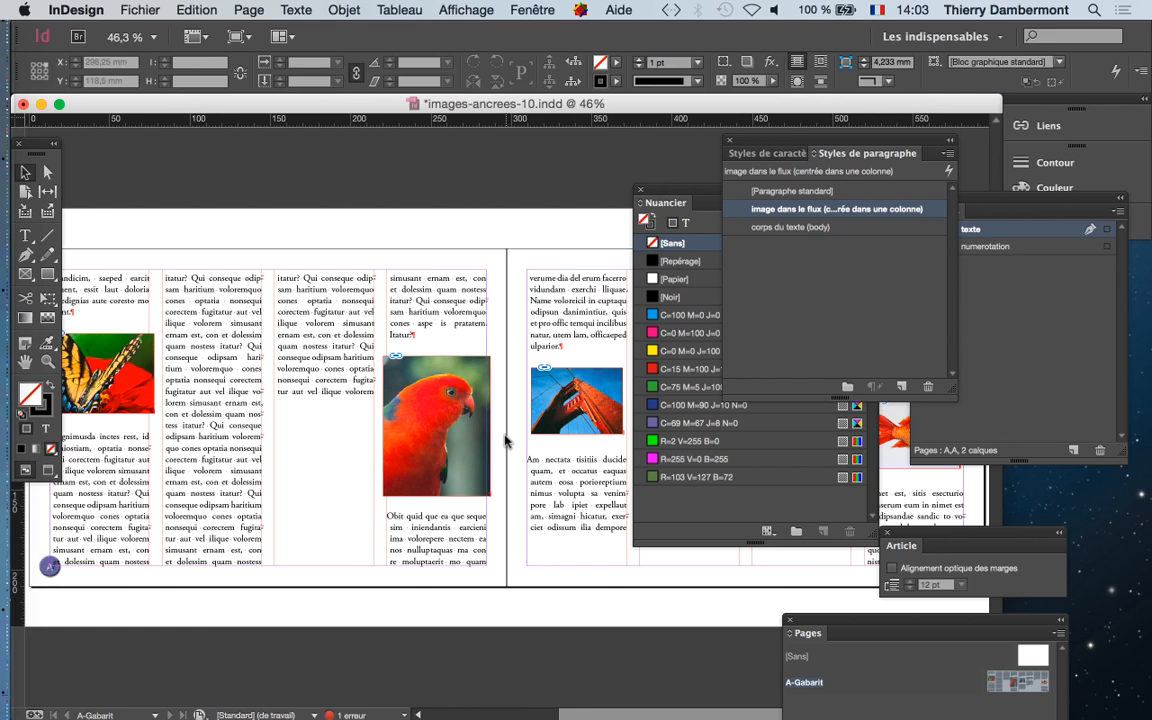
Step: Place the text cursor in the parrot image's paragraph and display the Paragraph panel
key("super+equal")
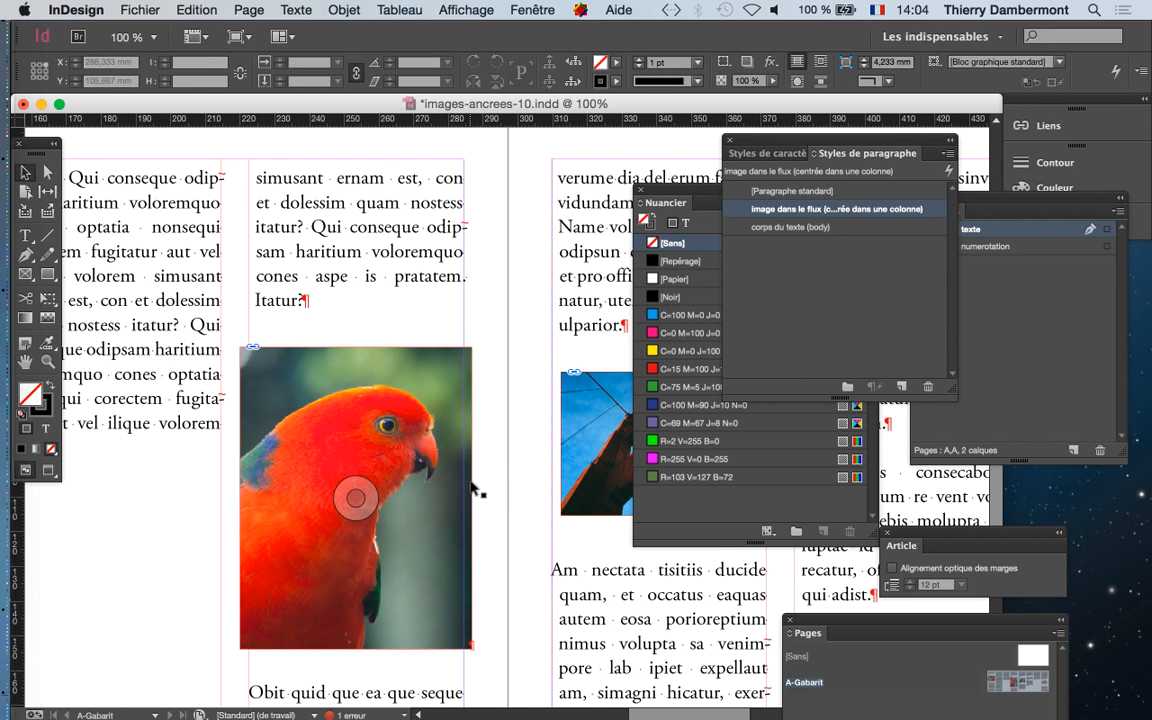
scroll(475, 483, "down", 5)
key("t")
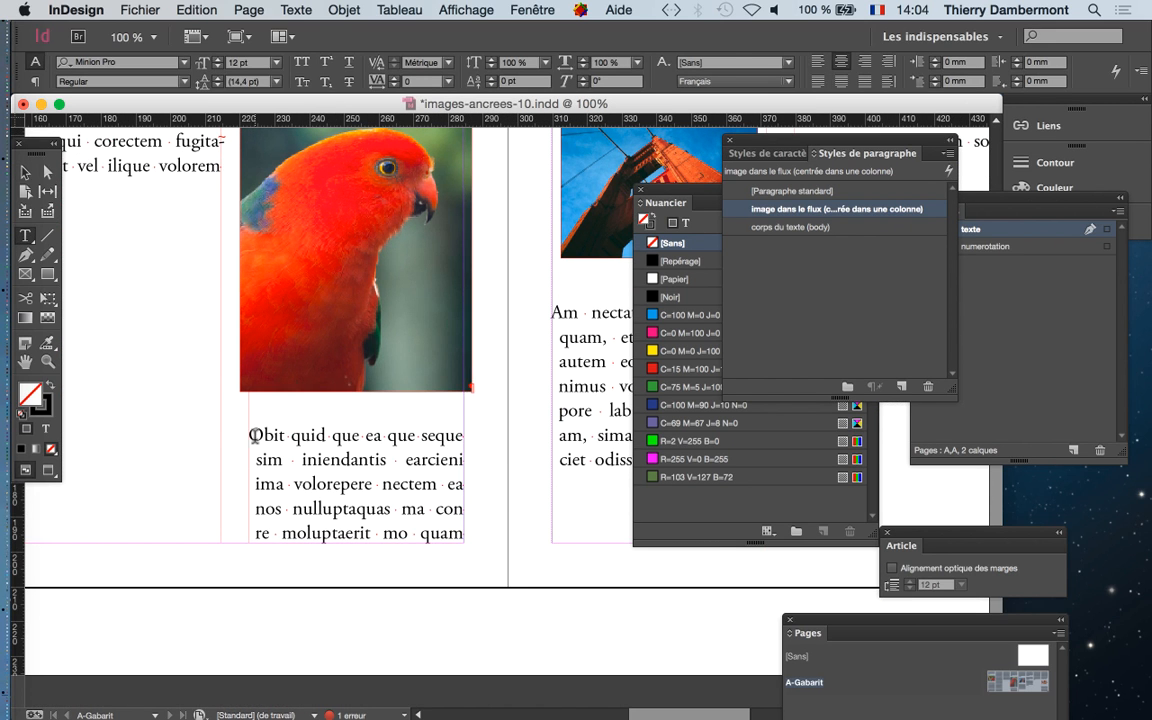
left_click(252, 435)
key("Up")
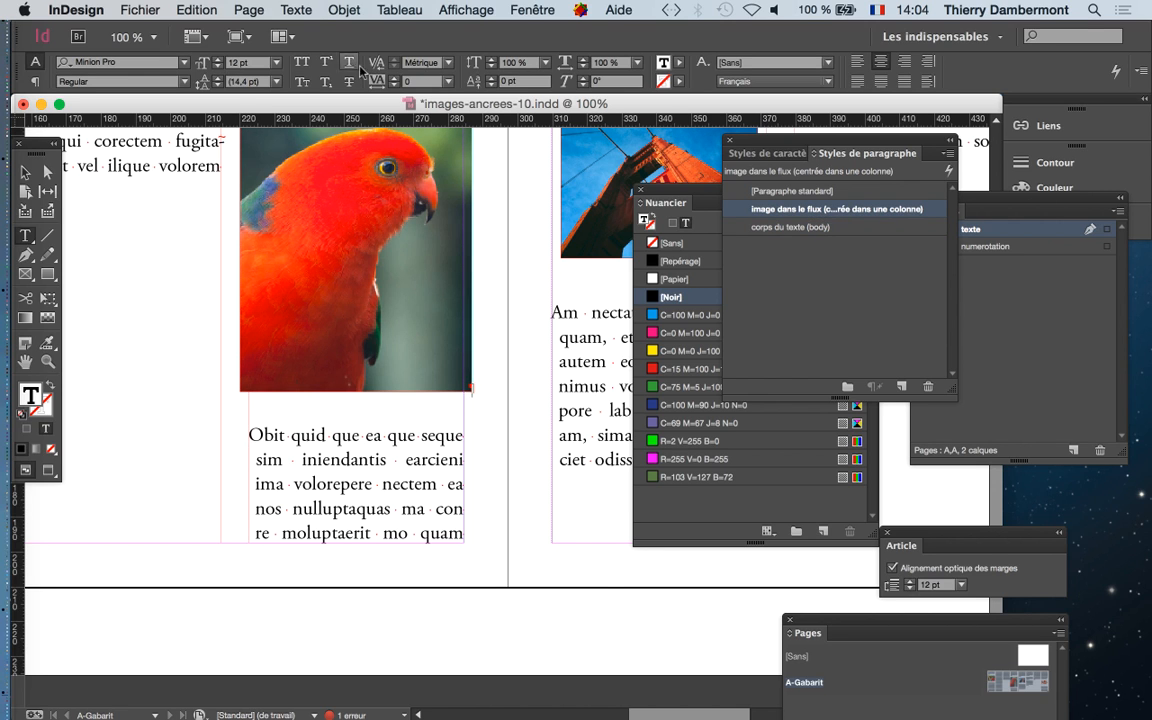
left_click(296, 10)
left_click(284, 106)
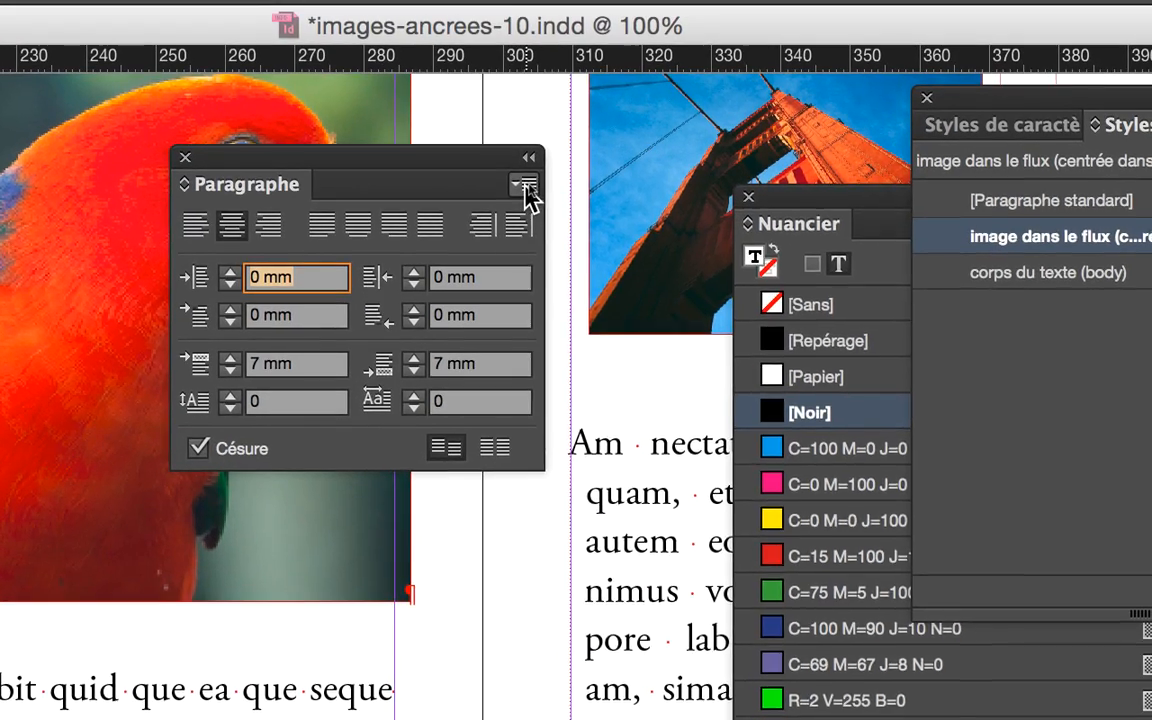
Step: Set the parrot image's paragraph layout to Etendue de colonnes across 2 columns, with the preview enabled
left_click(527, 183)
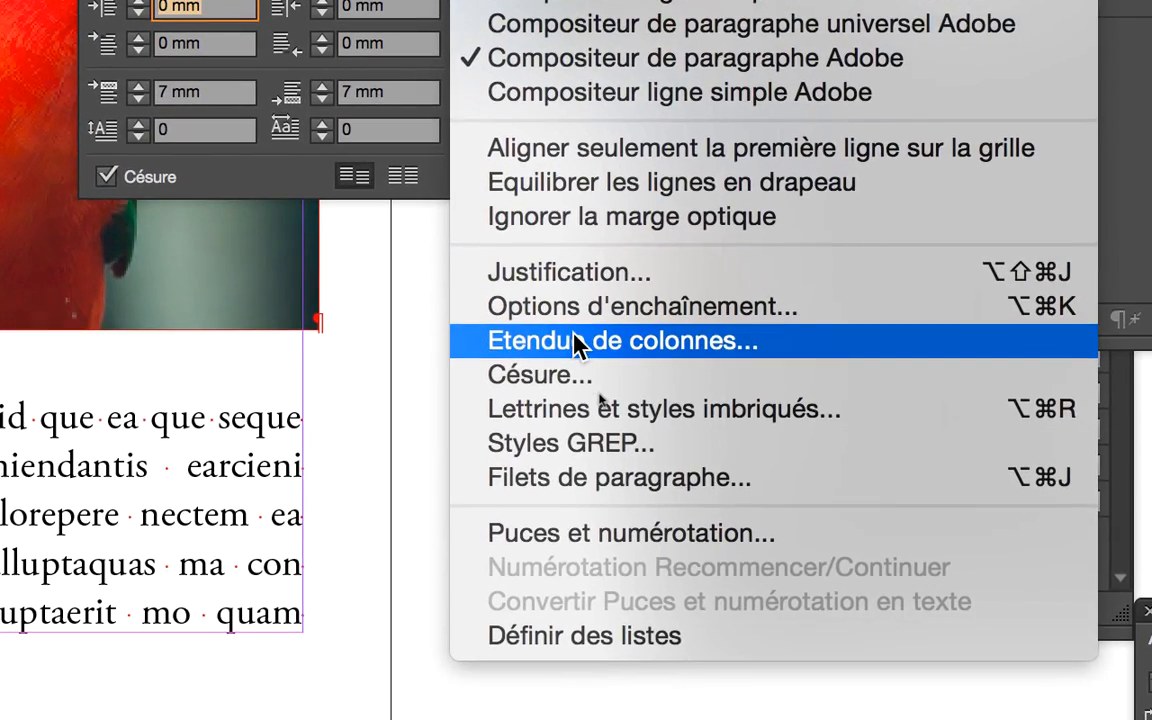
left_click(650, 601)
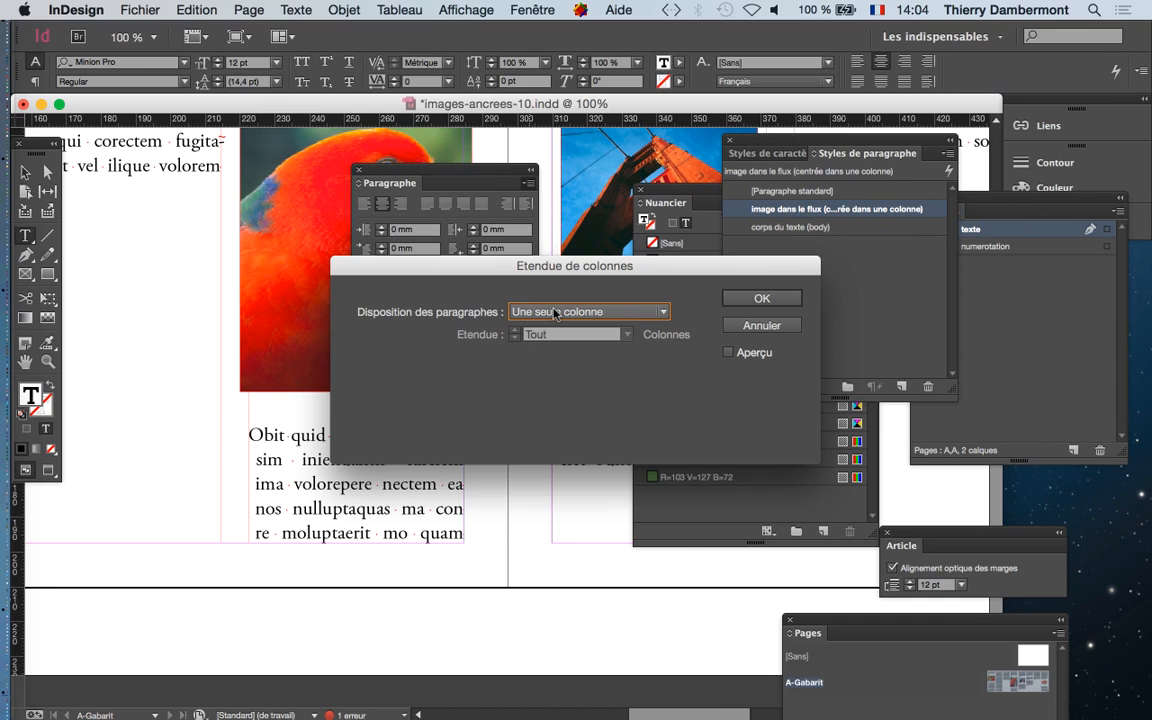
left_click(555, 313)
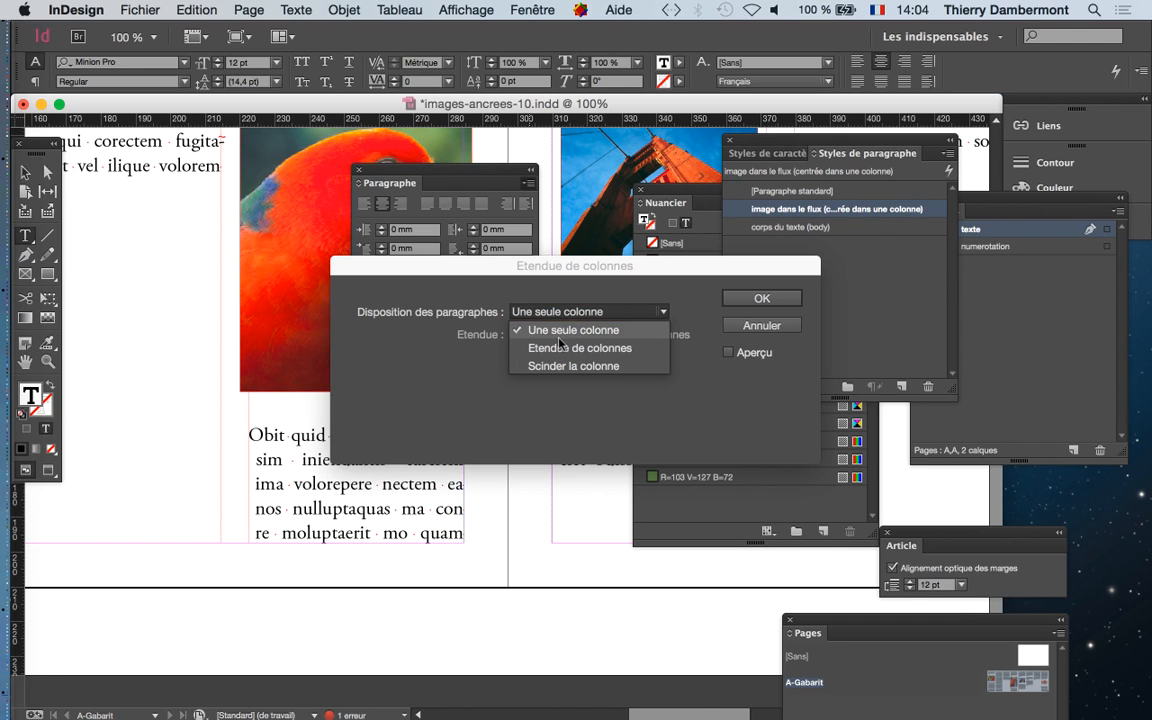
left_click(558, 348)
left_click(572, 334)
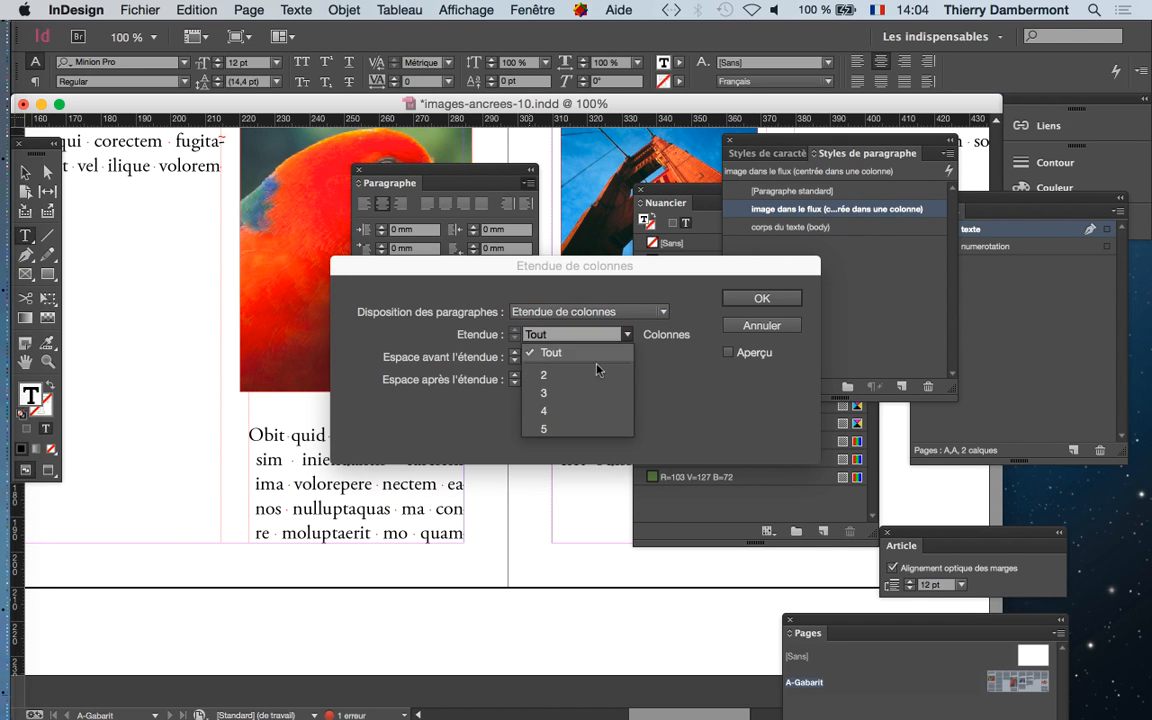
left_click(584, 376)
left_click(727, 352)
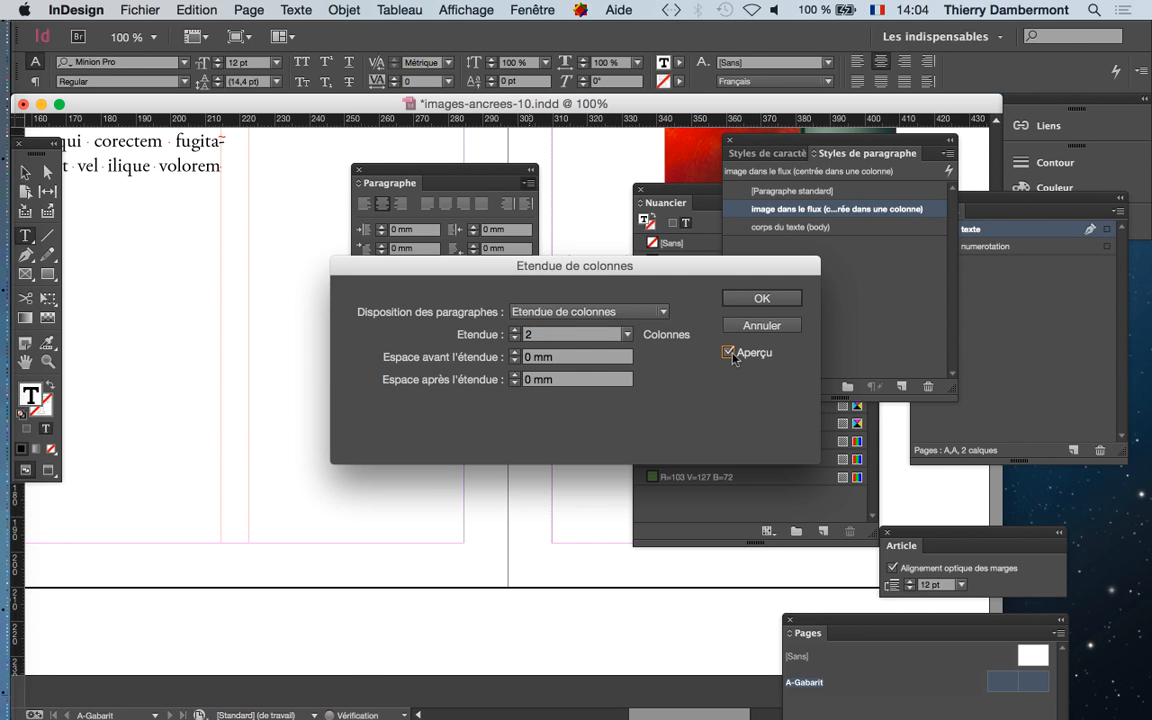
left_click_drag(692, 270, 440, 379)
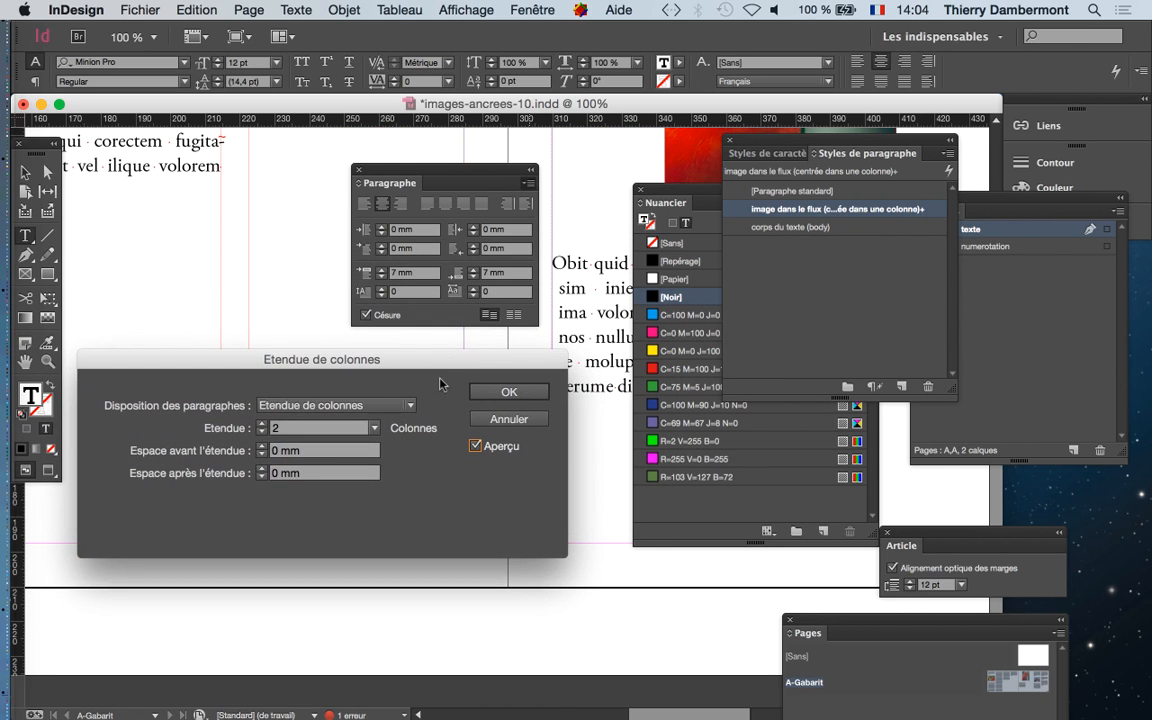
left_click(510, 405)
Step: Examine the parrot image across its two columns and move the Paragraph panel clear of the images and text
key("super+minus")
key("super+minus")
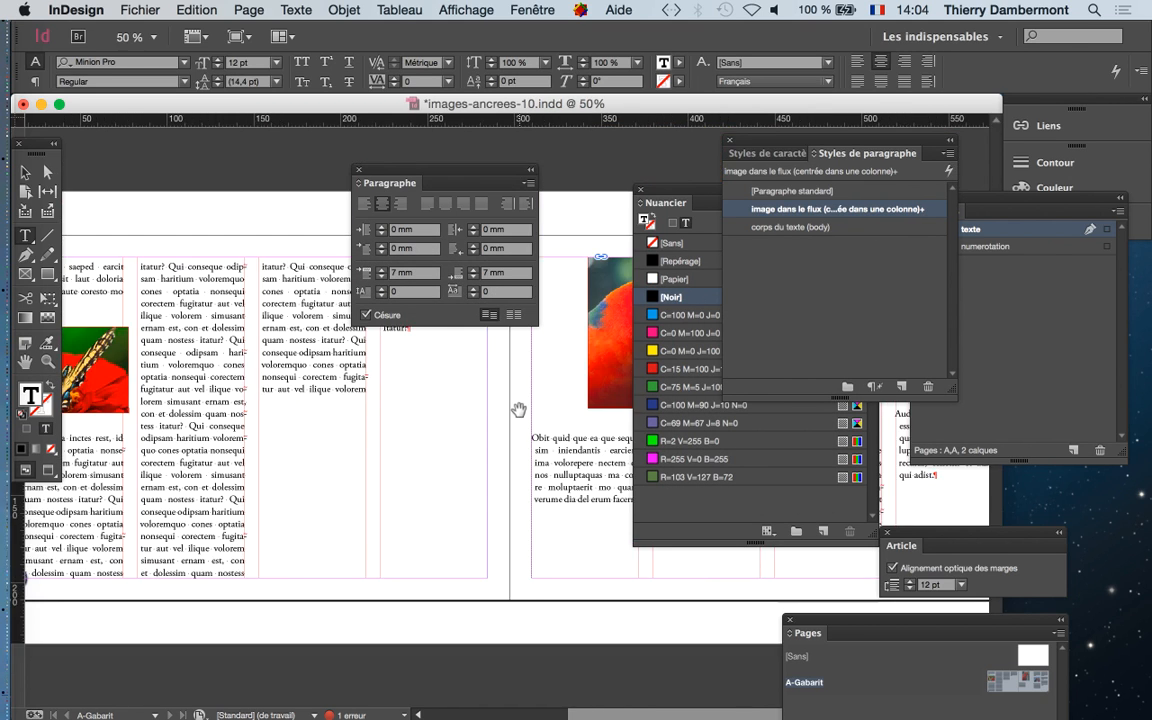
left_click_drag(532, 419, 280, 470)
scroll(280, 470, "right", 2)
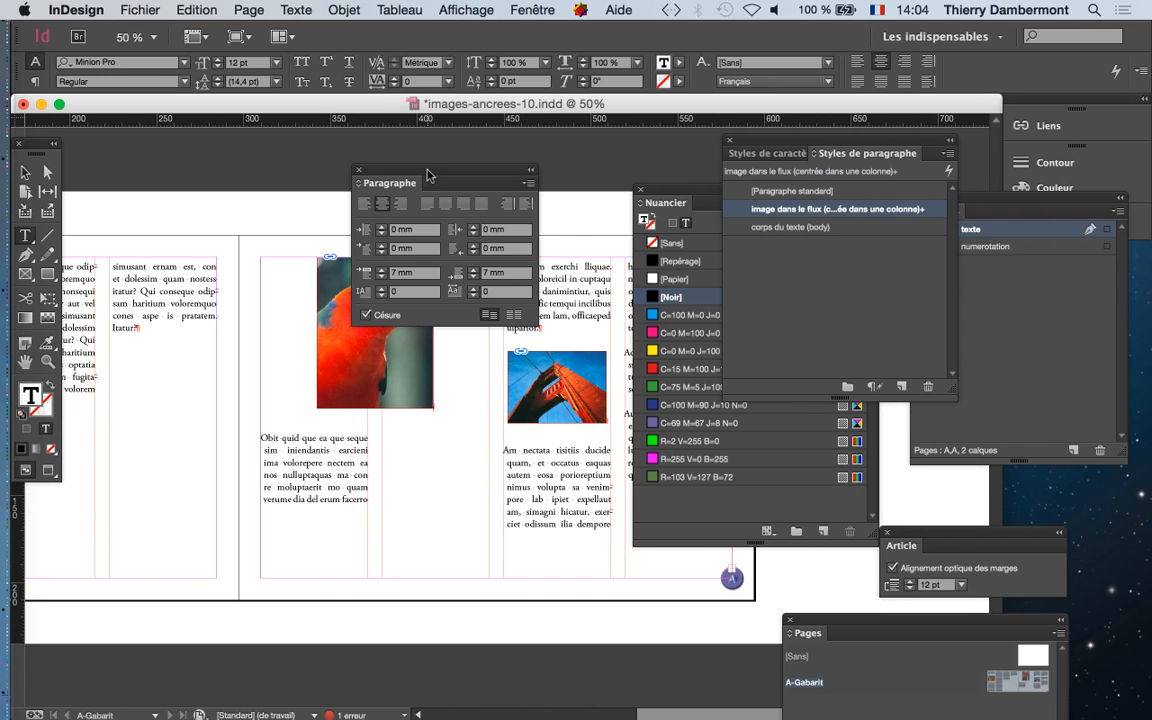
left_click_drag(427, 175, 587, 176)
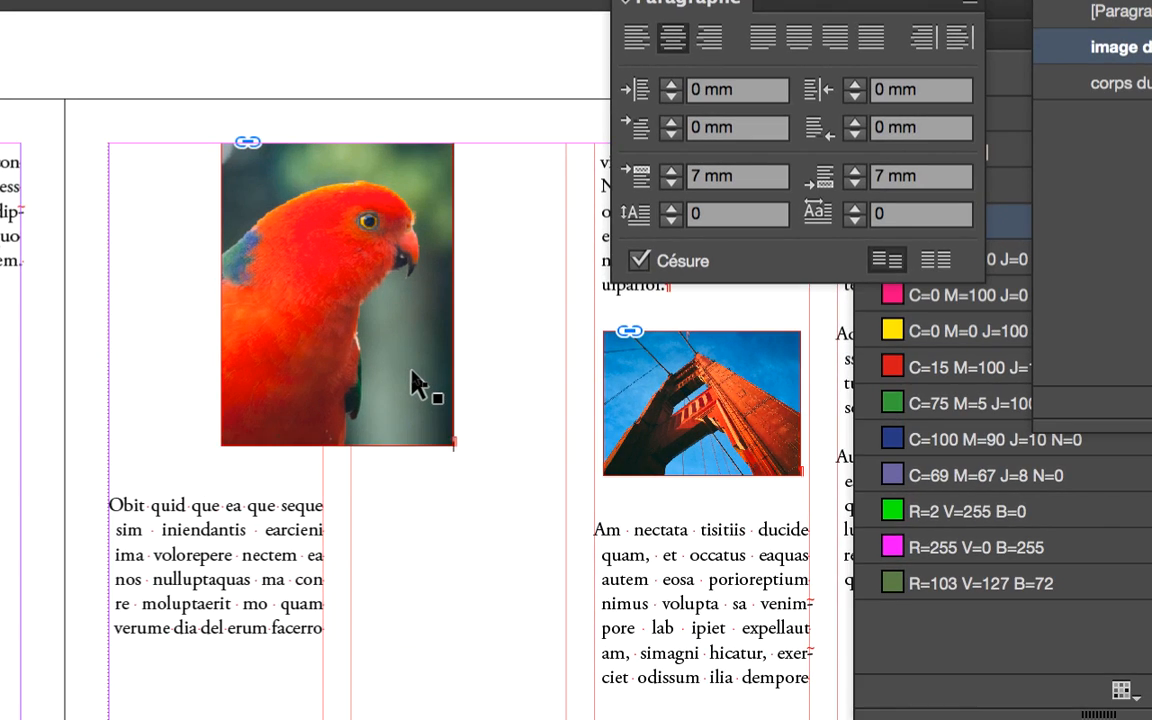
left_click(412, 378)
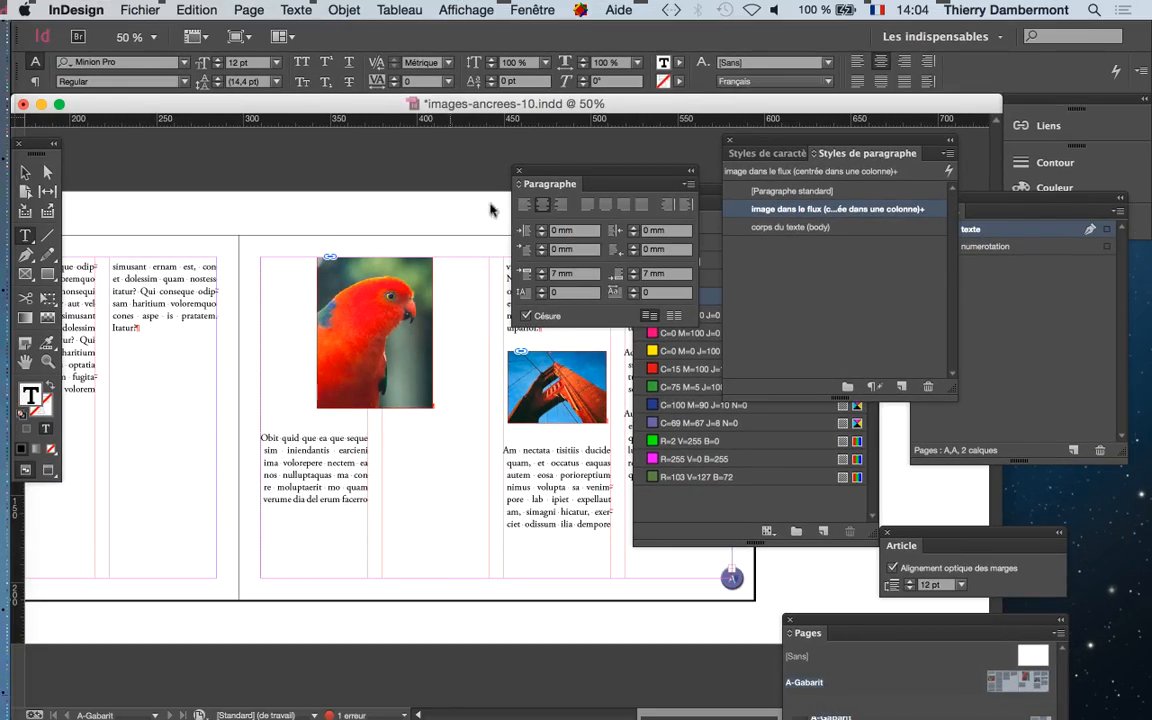
left_click_drag(540, 175, 349, 564)
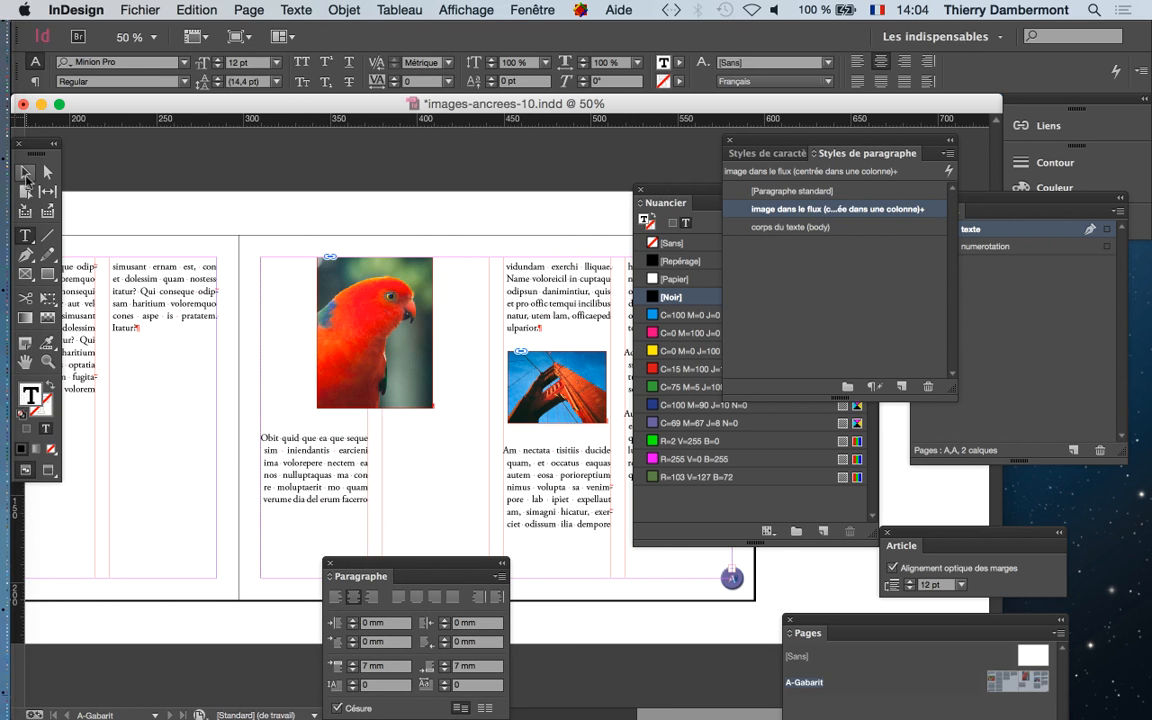
Step: Enlarge the anchored parrot image proportionally to fill the two-column width, about 127 mm wide by 165 mm high
left_click(25, 172)
left_click(374, 333)
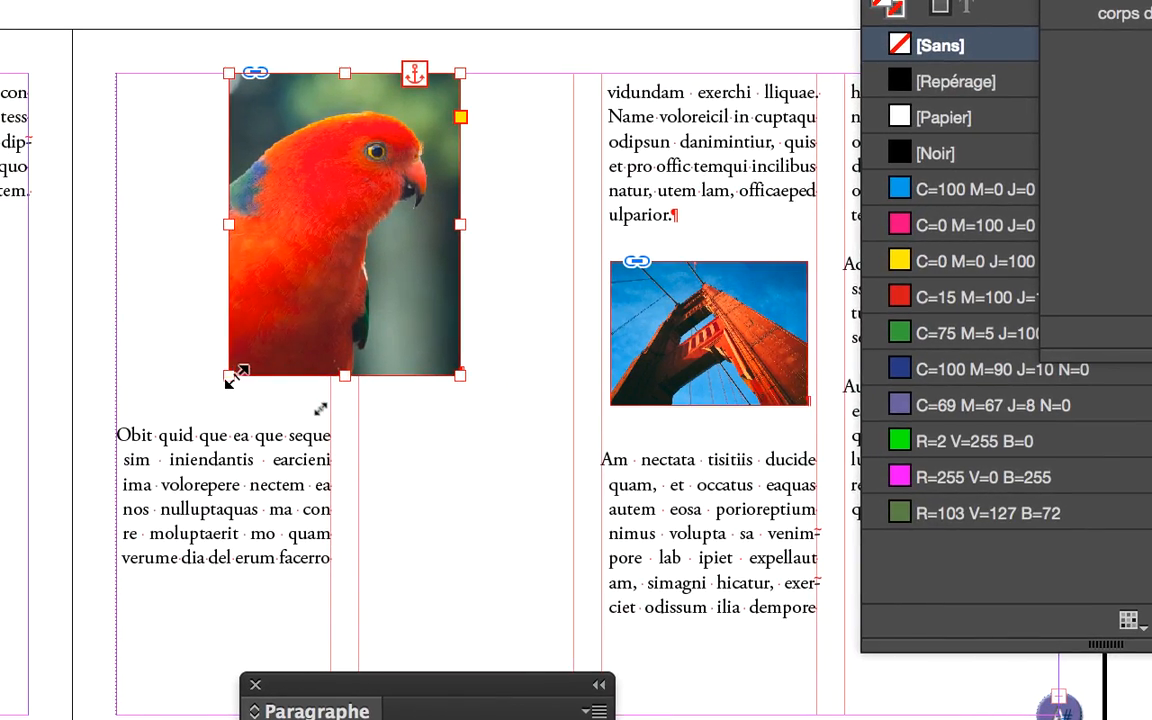
left_click_drag(229, 376, 114, 448)
mouse_move(195, 402)
left_mouse_down()
mouse_move(159, 456)
mouse_move(185, 419)
left_mouse_up()
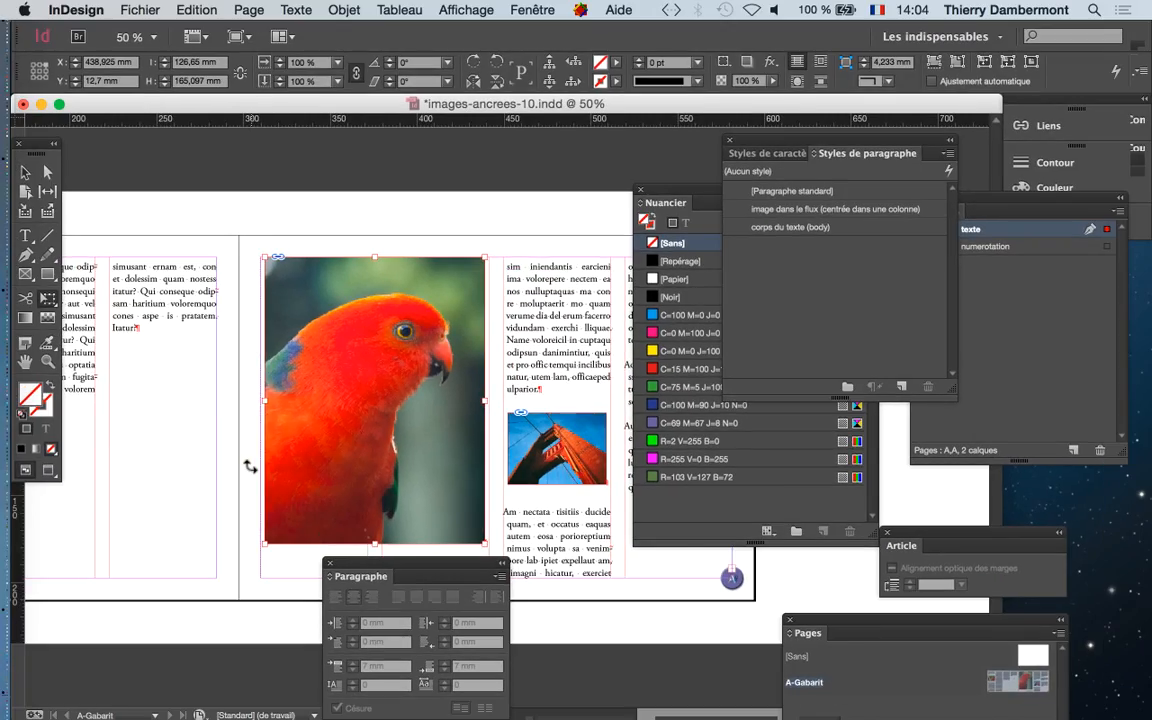
Step: Move the Paragraph panel off the parrot image and crop the image frame from its lower edge to about 99 mm high
left_click_drag(368, 568, 640, 606)
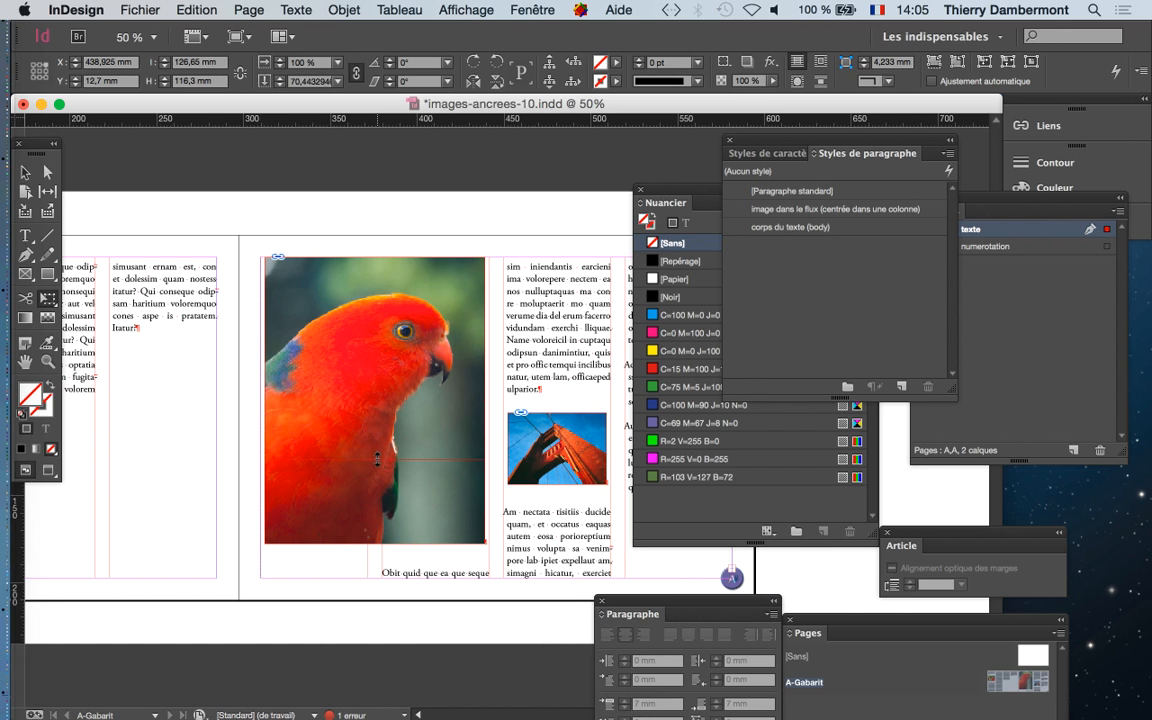
mouse_move(376, 545)
left_mouse_down()
mouse_move(376, 470)
mouse_move(376, 545)
left_mouse_up()
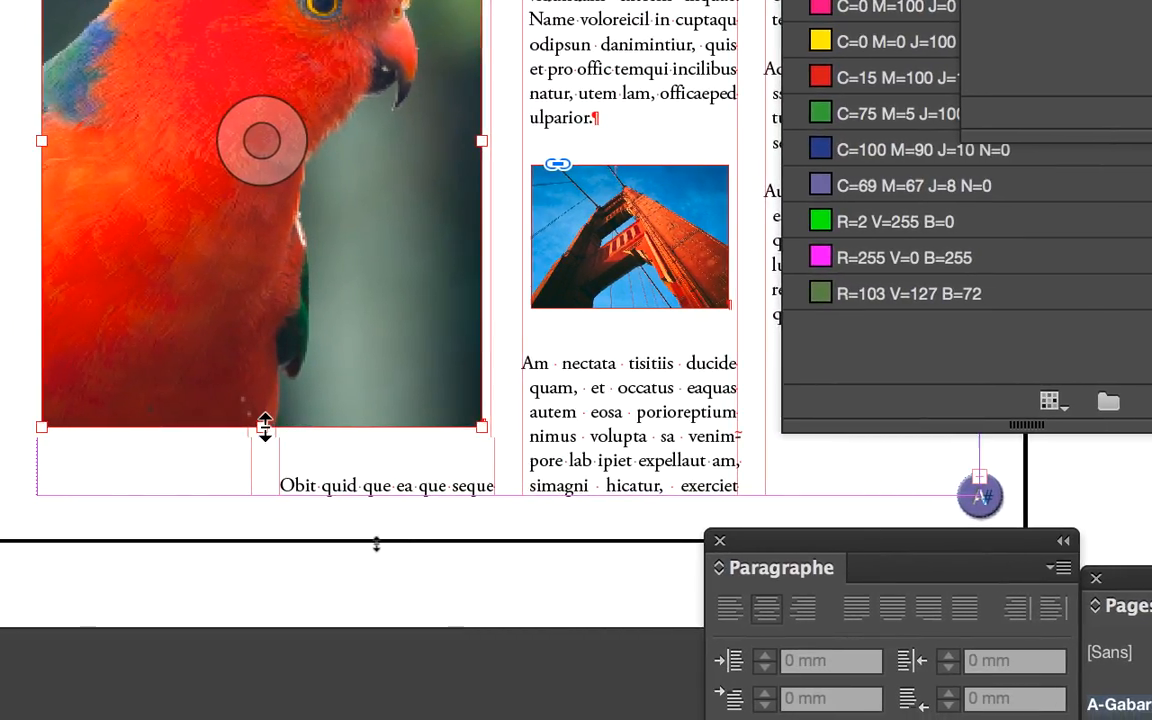
mouse_move(265, 425)
left_mouse_down()
mouse_move(278, 190)
mouse_move(293, 208)
left_mouse_up()
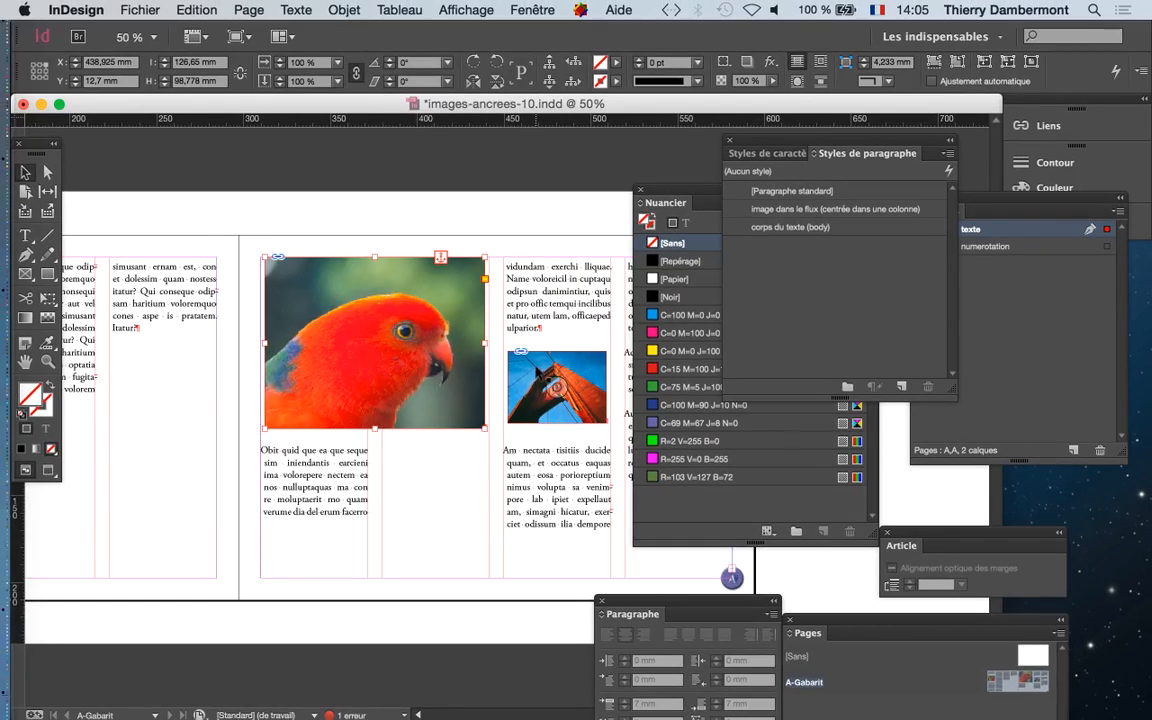
Step: Place the text cursor in the parrot image's paragraph and reposition the Swatches and Paragraph Styles panels for access to the styles
left_click(25, 362)
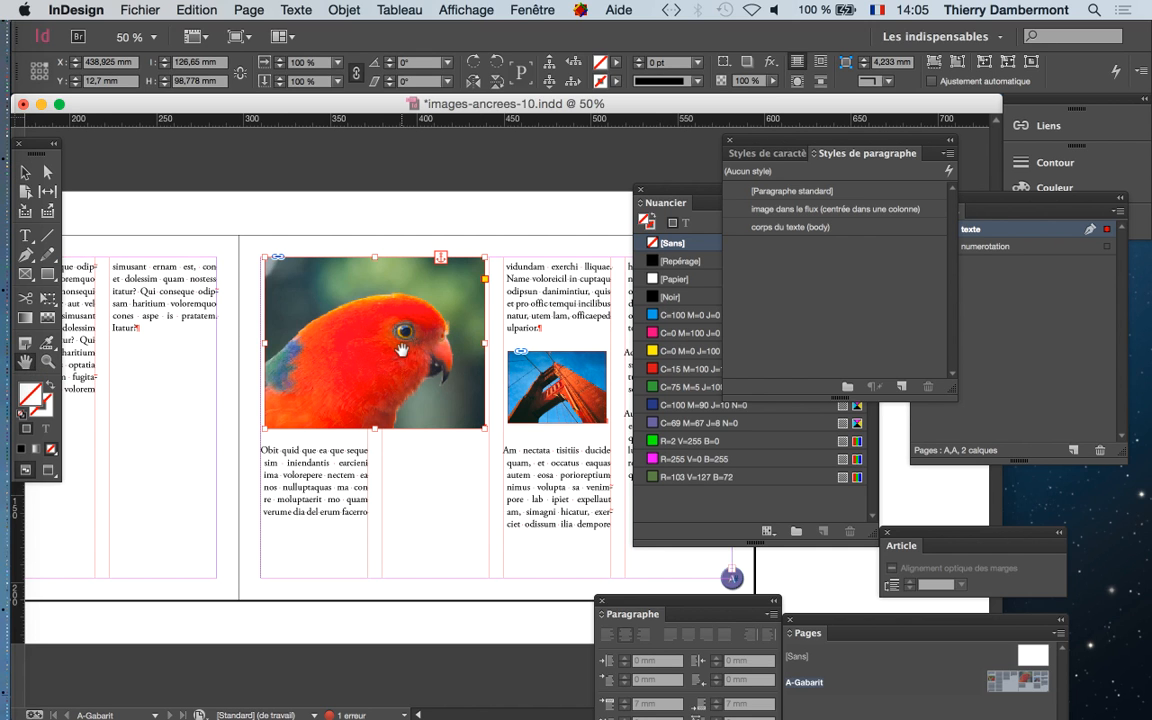
left_click_drag(485, 273, 391, 273)
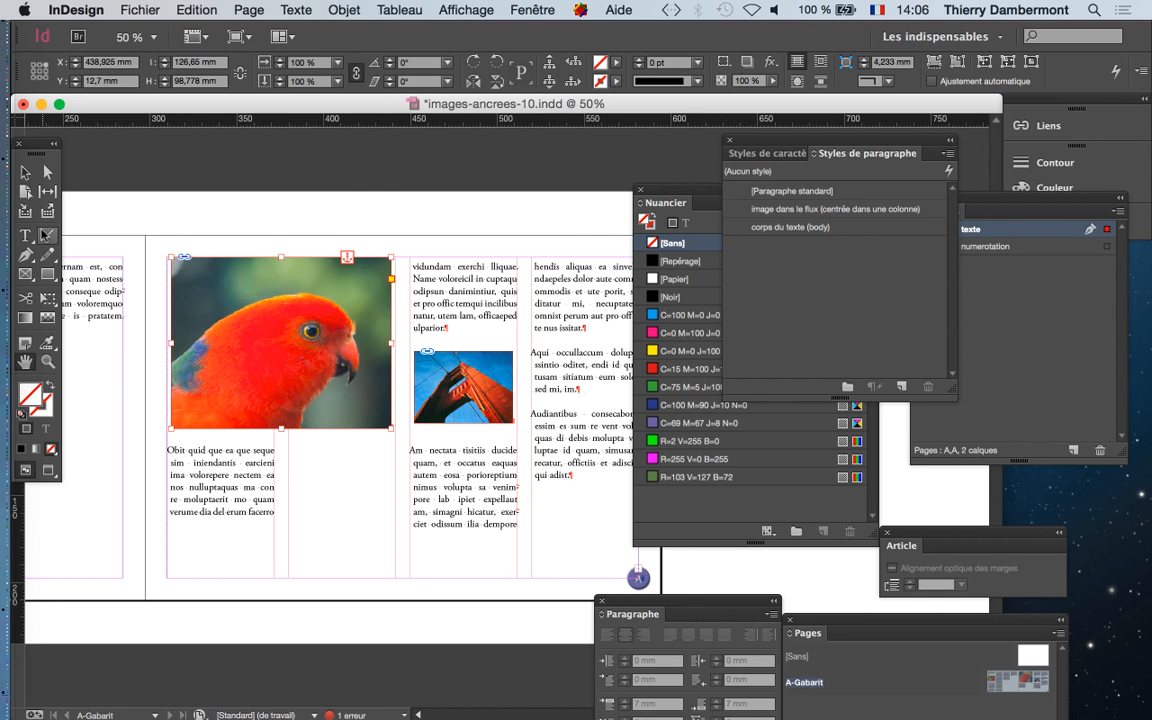
key("t")
key("super+equal")
key("super+equal")
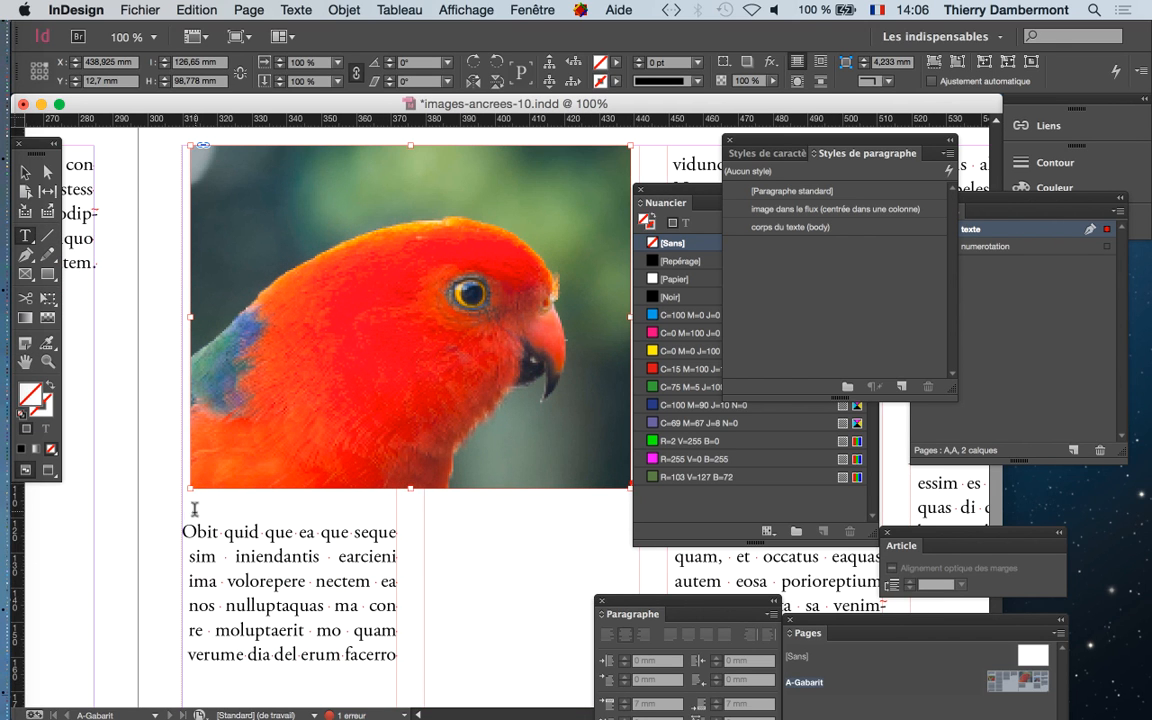
left_click(186, 525)
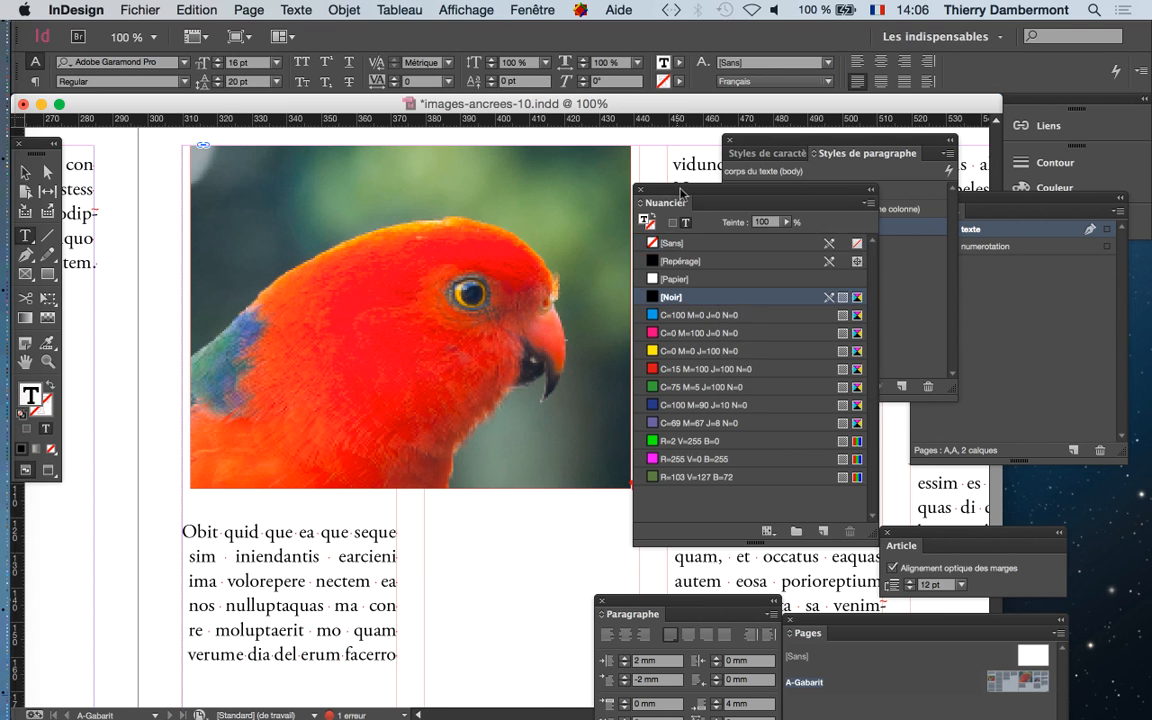
left_click(634, 240)
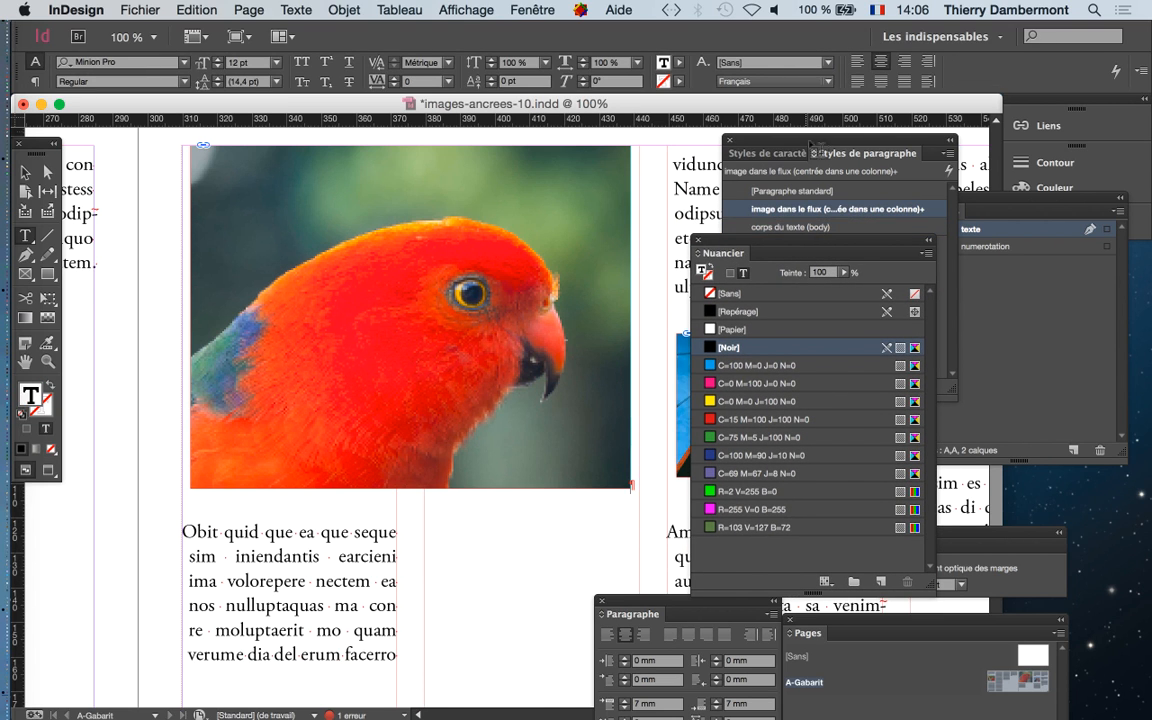
left_click_drag(798, 142, 649, 183)
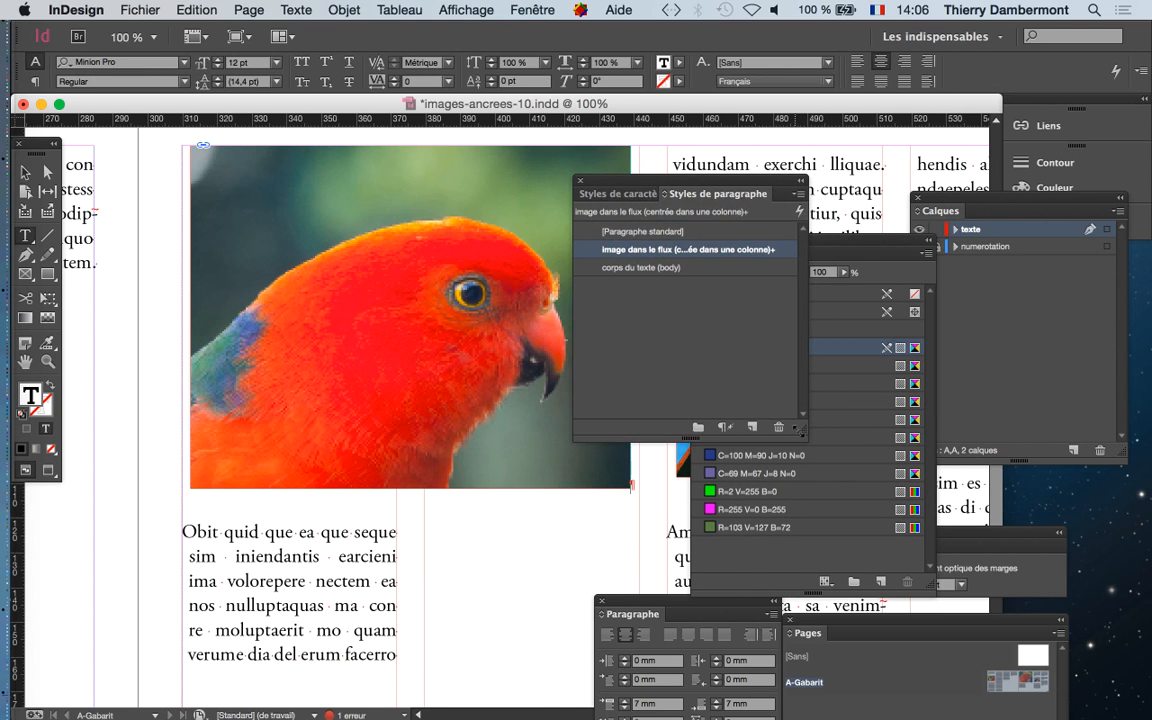
Step: Widen the Paragraph Styles panel and start a new paragraph style named "image dans le flux (centrée dans DEUX colonnes)" from the parrot's paragraph
left_click_drag(802, 436, 997, 383)
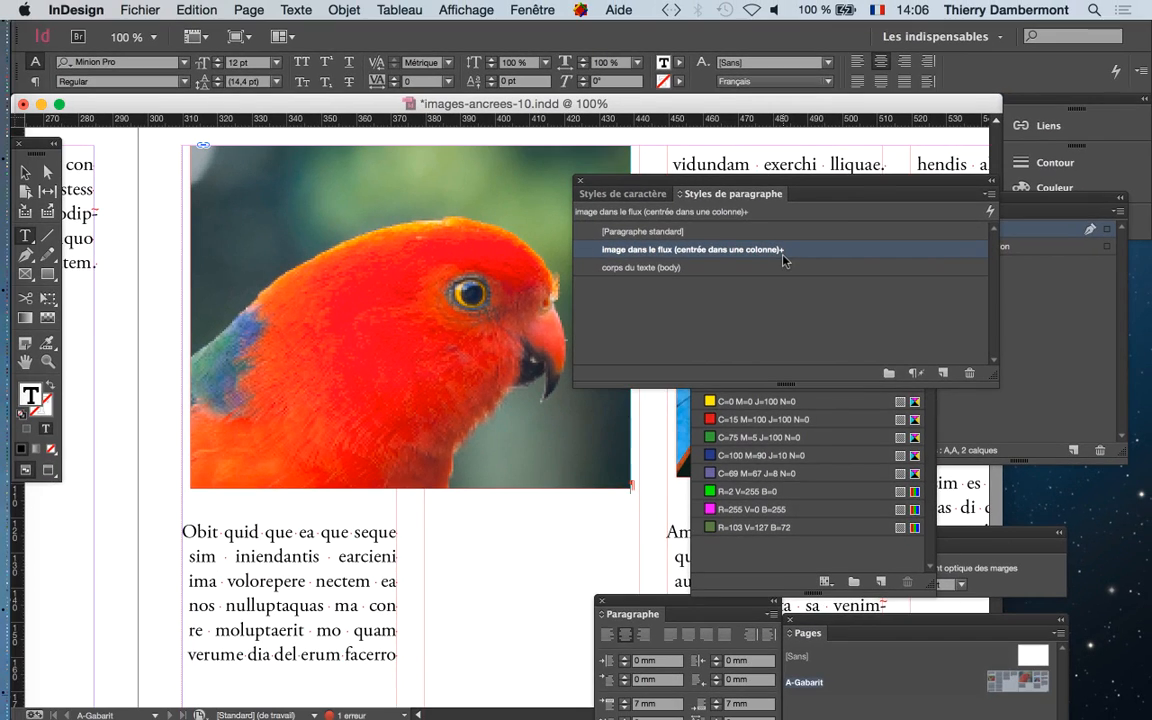
left_click(985, 194)
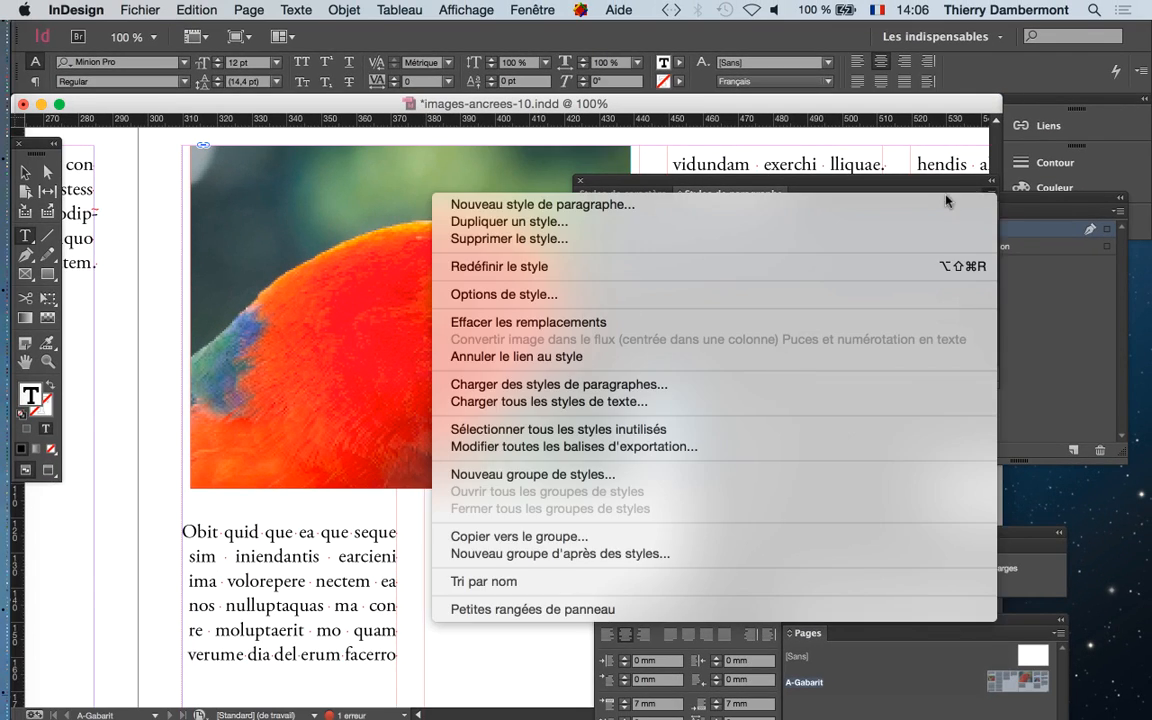
left_click(874, 195)
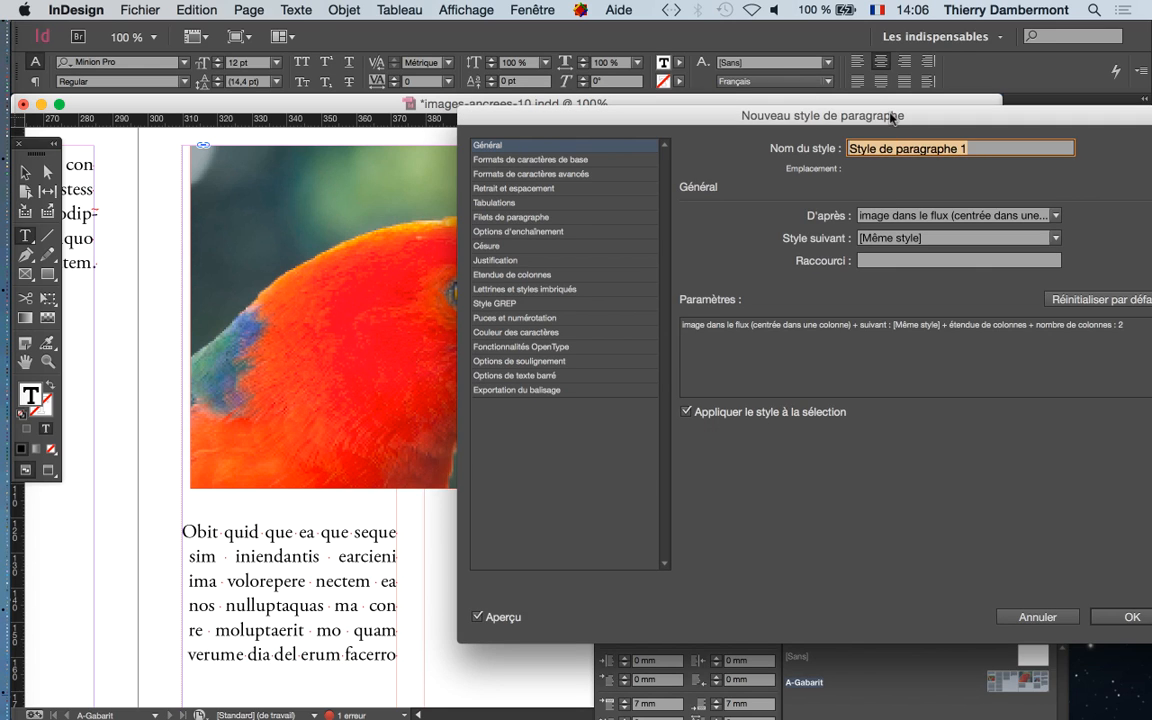
left_click_drag(804, 112, 693, 322)
type("image dans le flux (centrée dans")
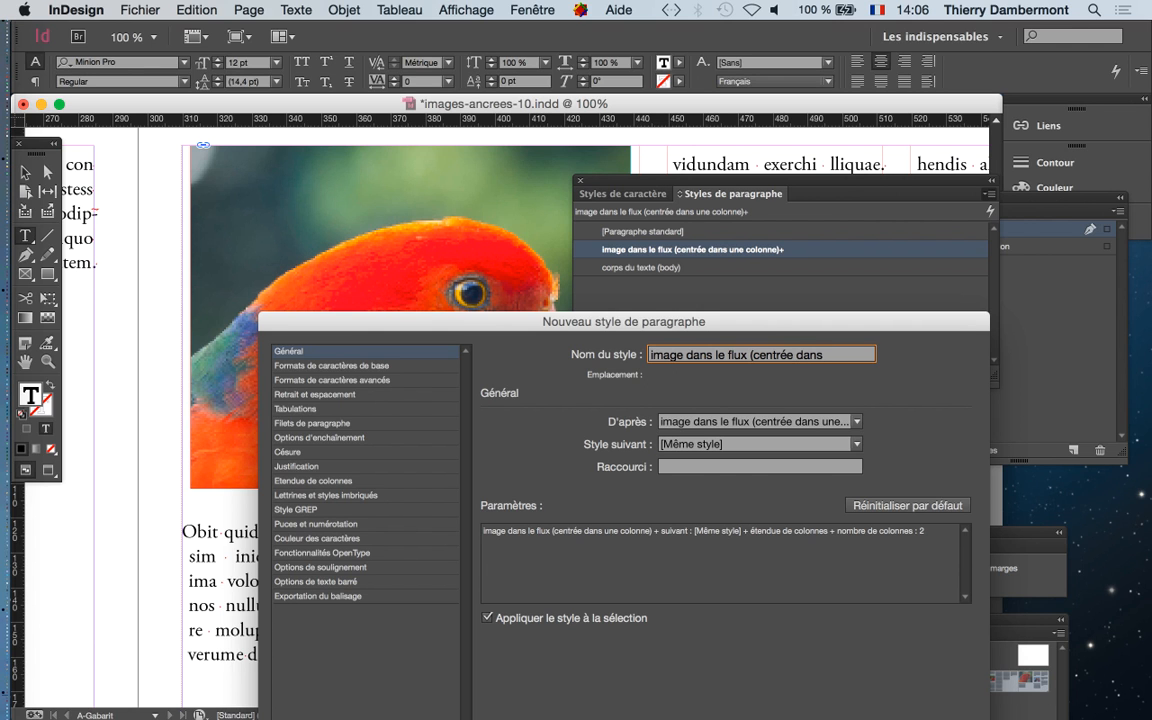
type("colonnes)")
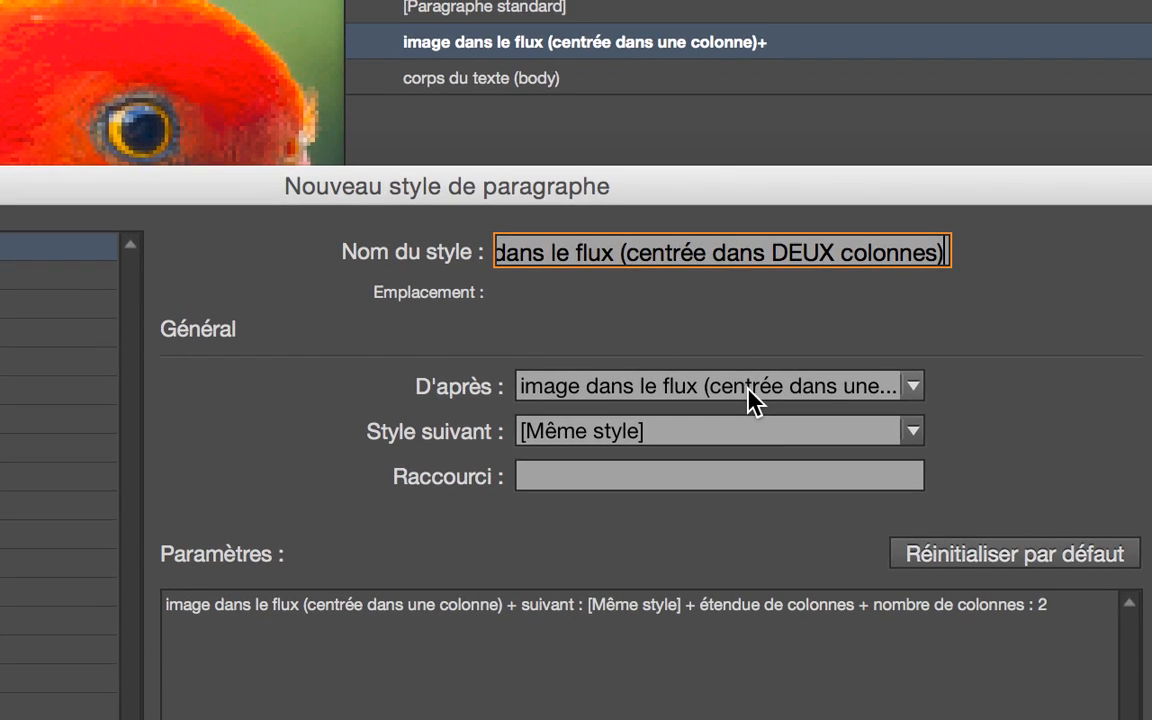
Step: Base the new two-column image style on [Aucun style] and create it
left_click(777, 424)
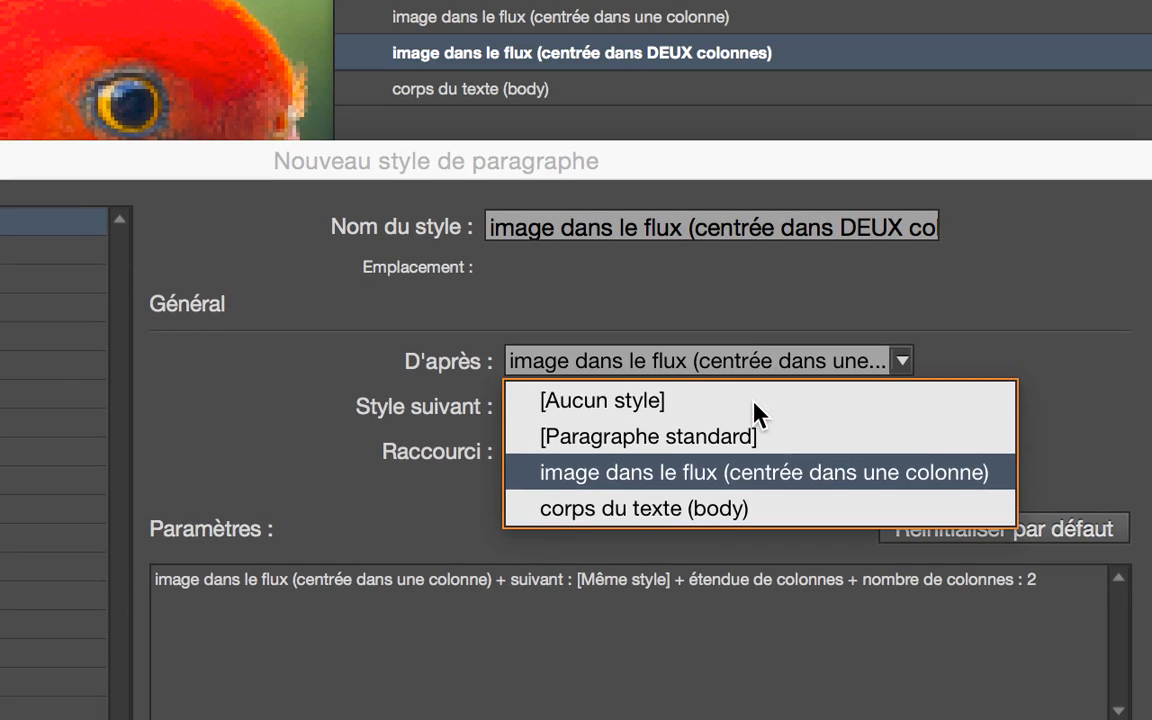
left_click(744, 406)
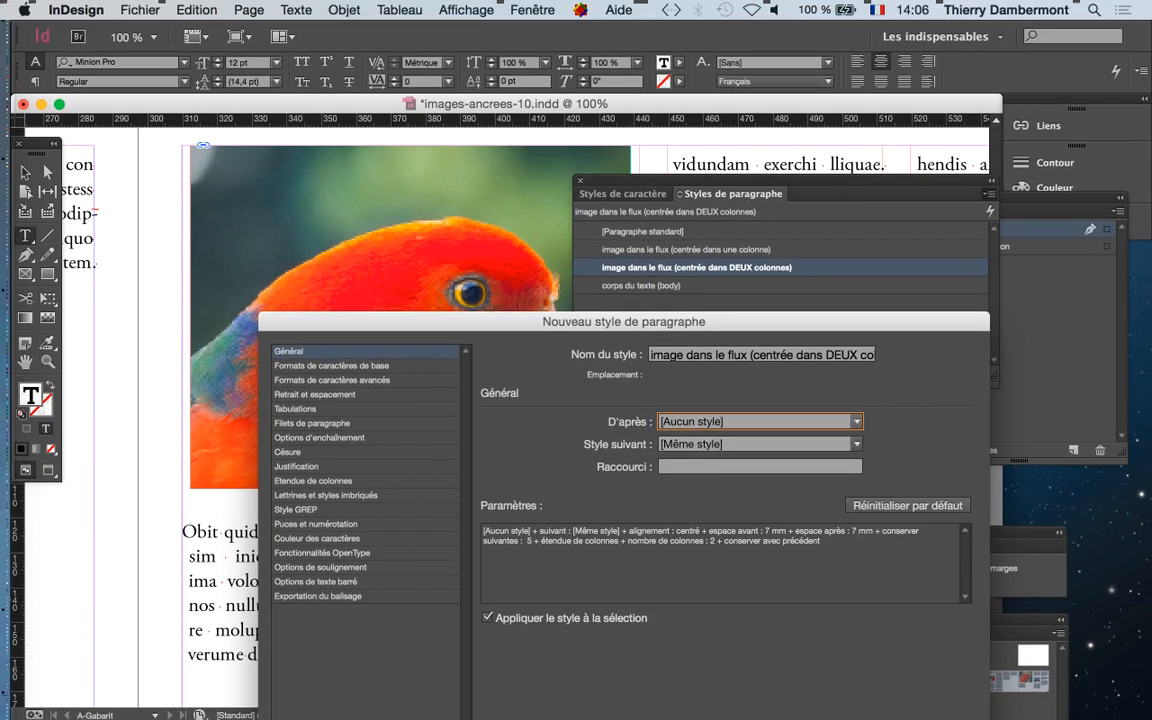
key("Return")
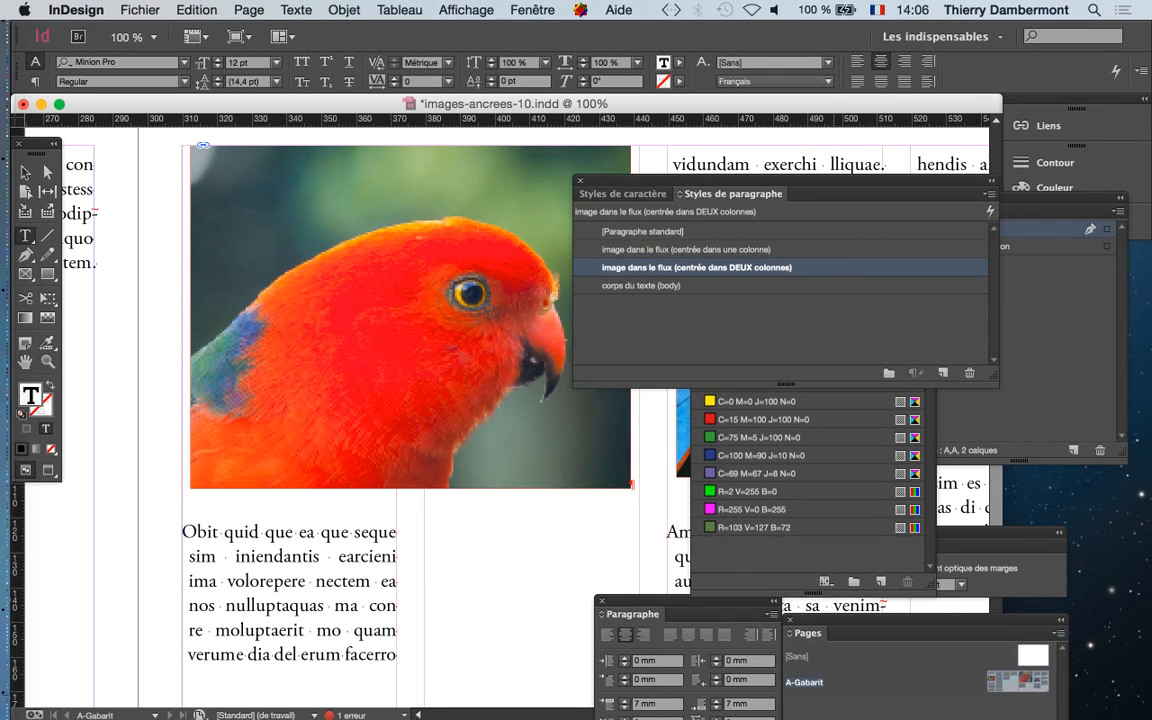
Step: Apply the style "image dans le flux (centrée dans une colonne)" to the parrot's paragraph and scale the image down to about 65.5 × 51 mm
left_click(841, 250)
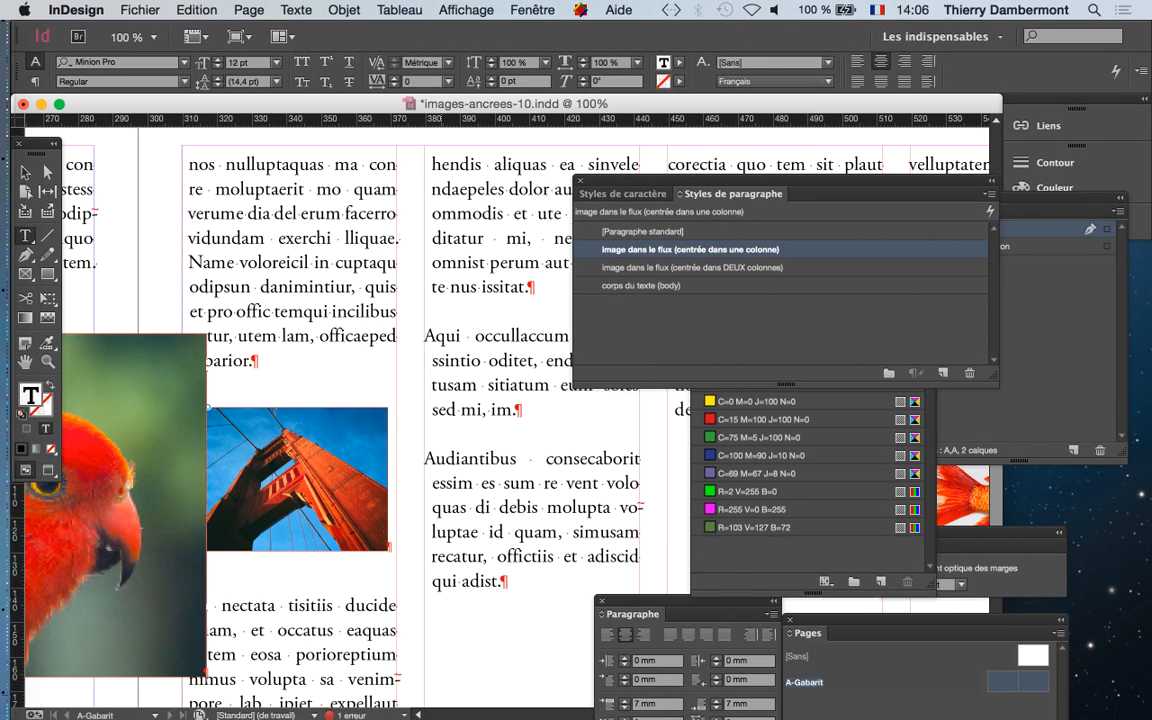
key("super+minus")
key("super+minus")
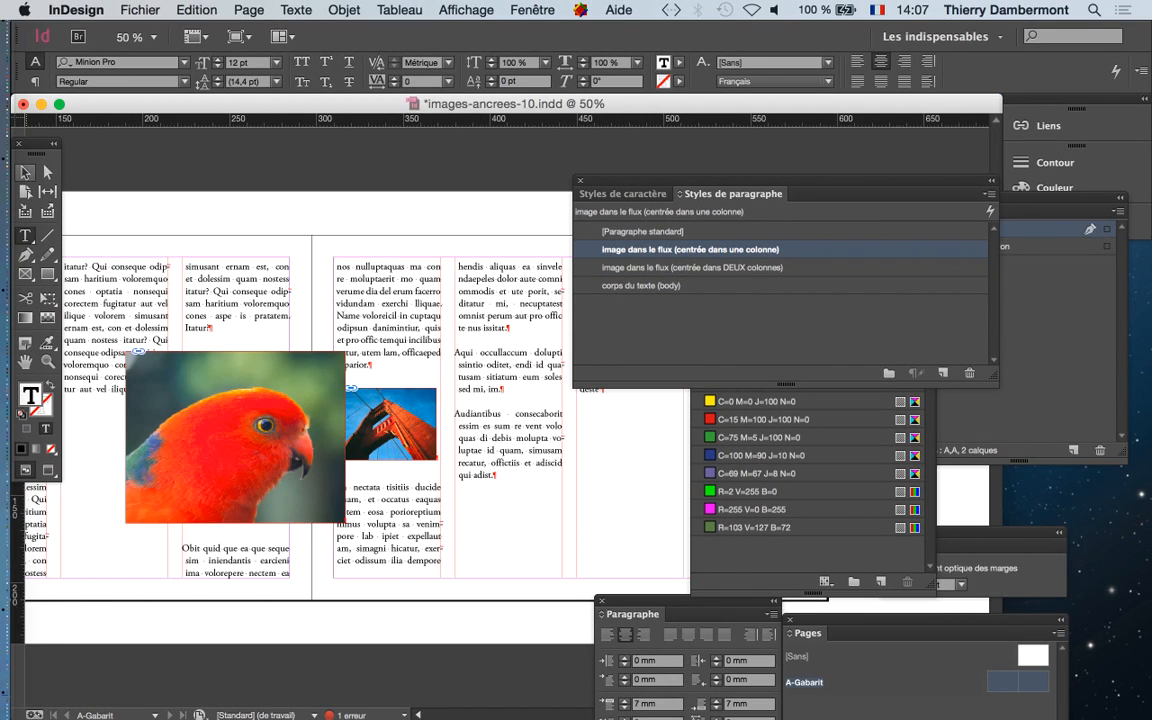
left_click(212, 394)
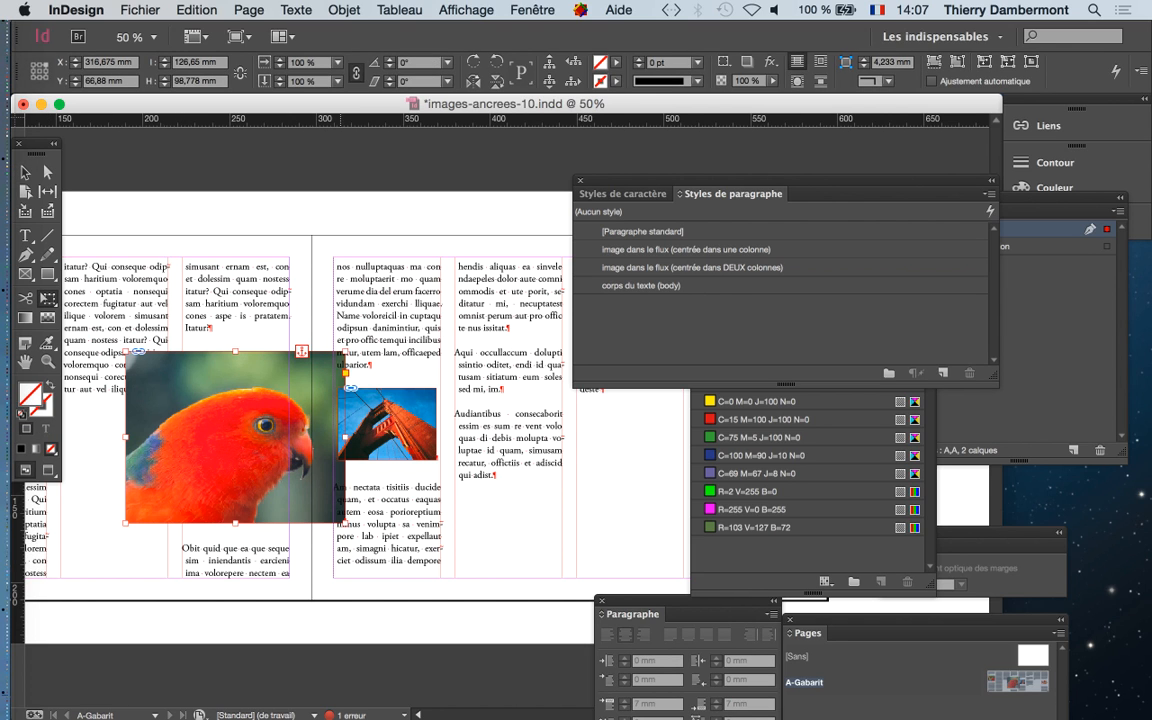
left_click_drag(346, 523, 240, 440)
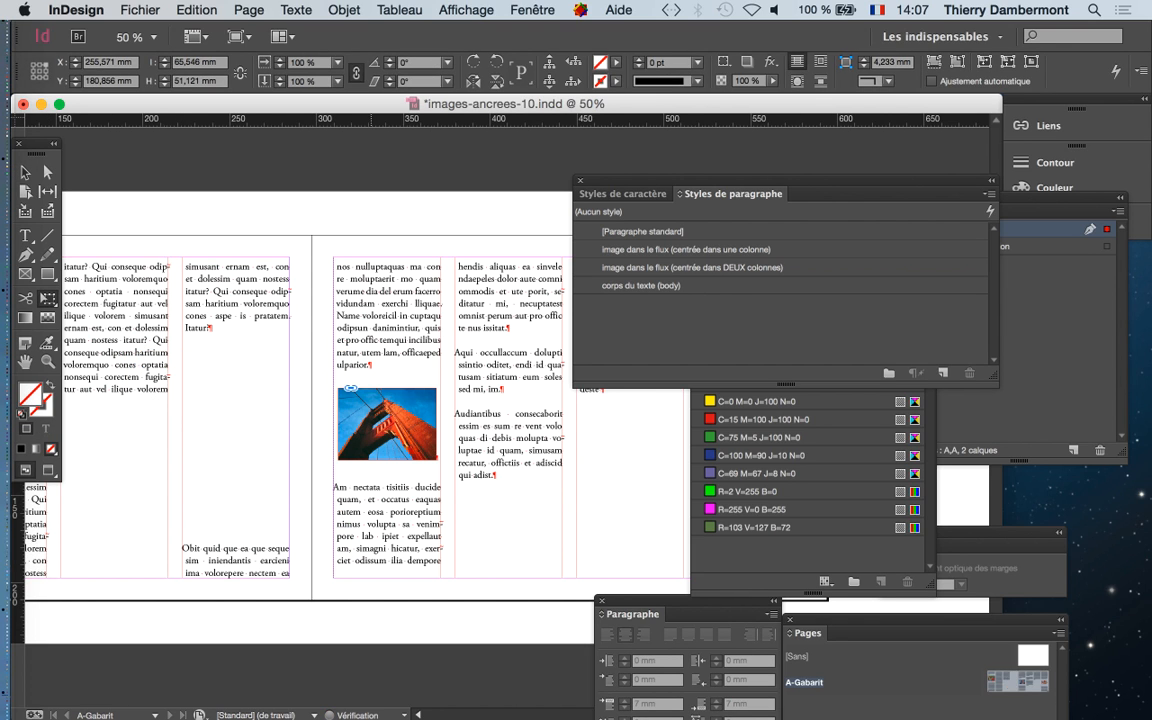
Step: Apply the paragraph style "image dans le flux (centrée dans DEUX colonnes)" to the bridge image's paragraph
key("super+equal")
key("super+equal")
key("super+equal")
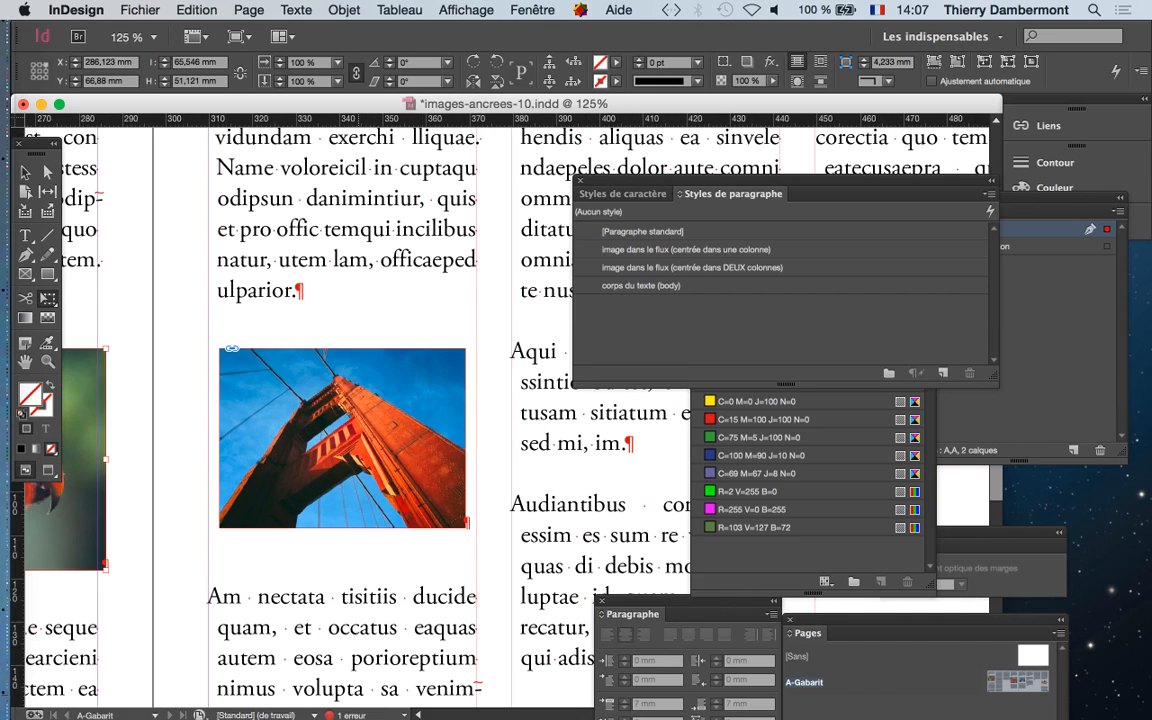
key("t")
left_click(212, 594)
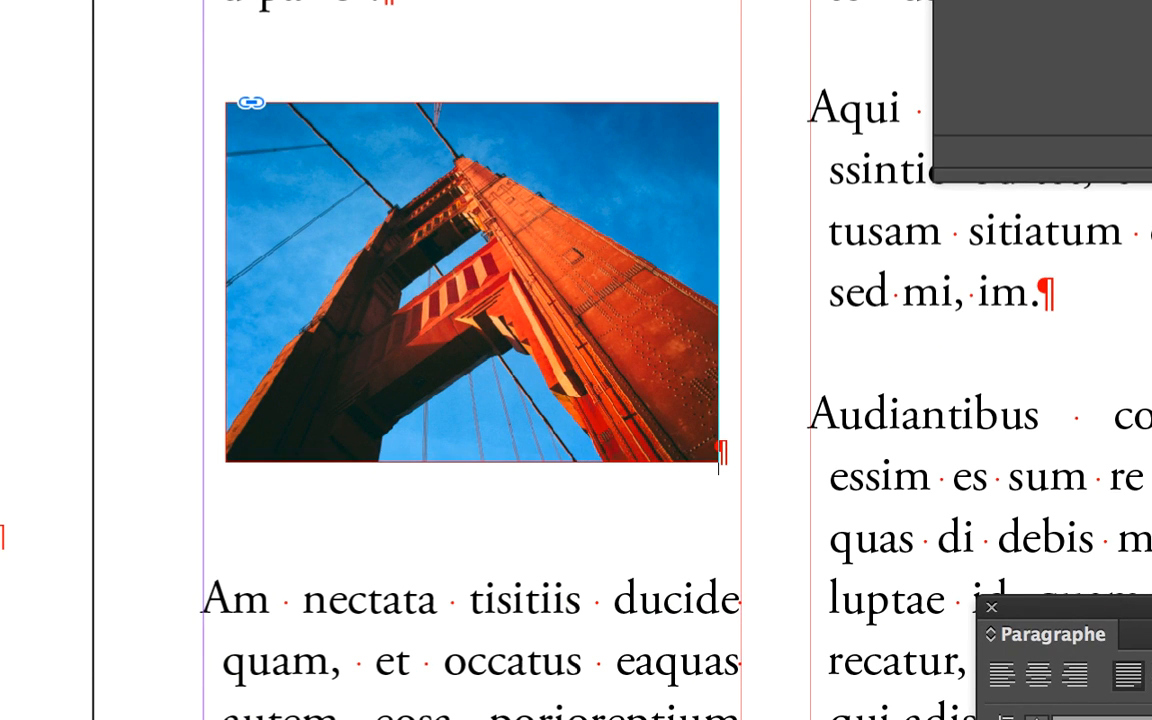
key("super+shift+c")
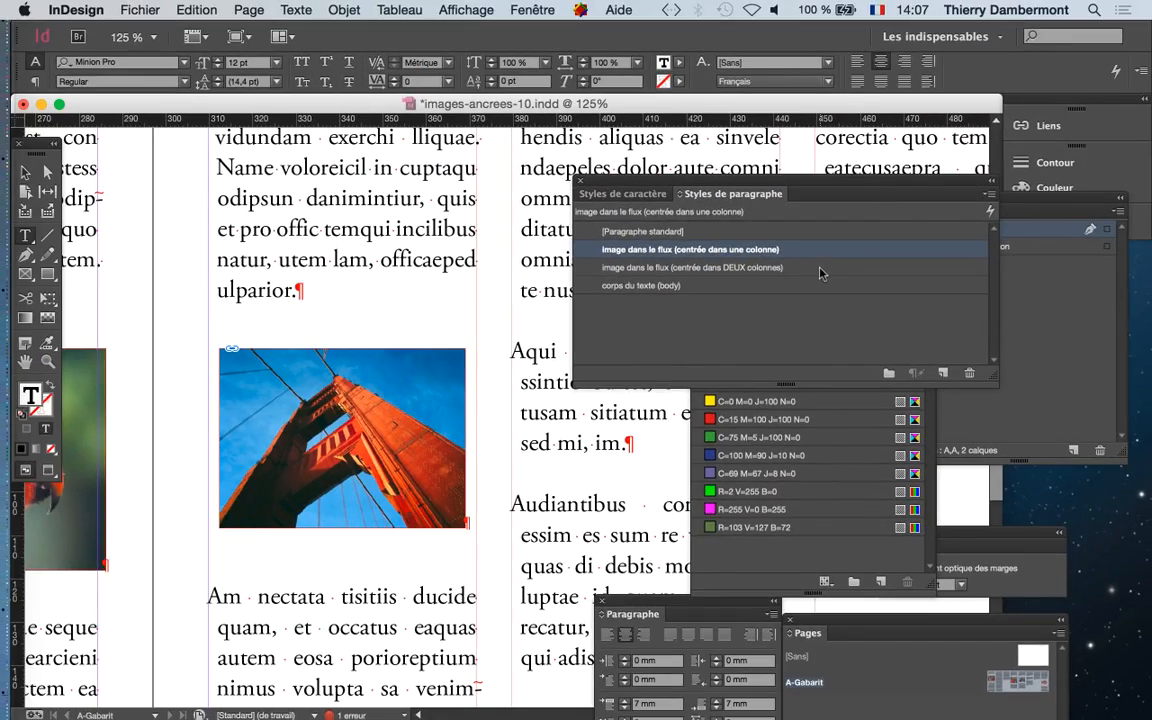
left_click(820, 268)
key("super+1")
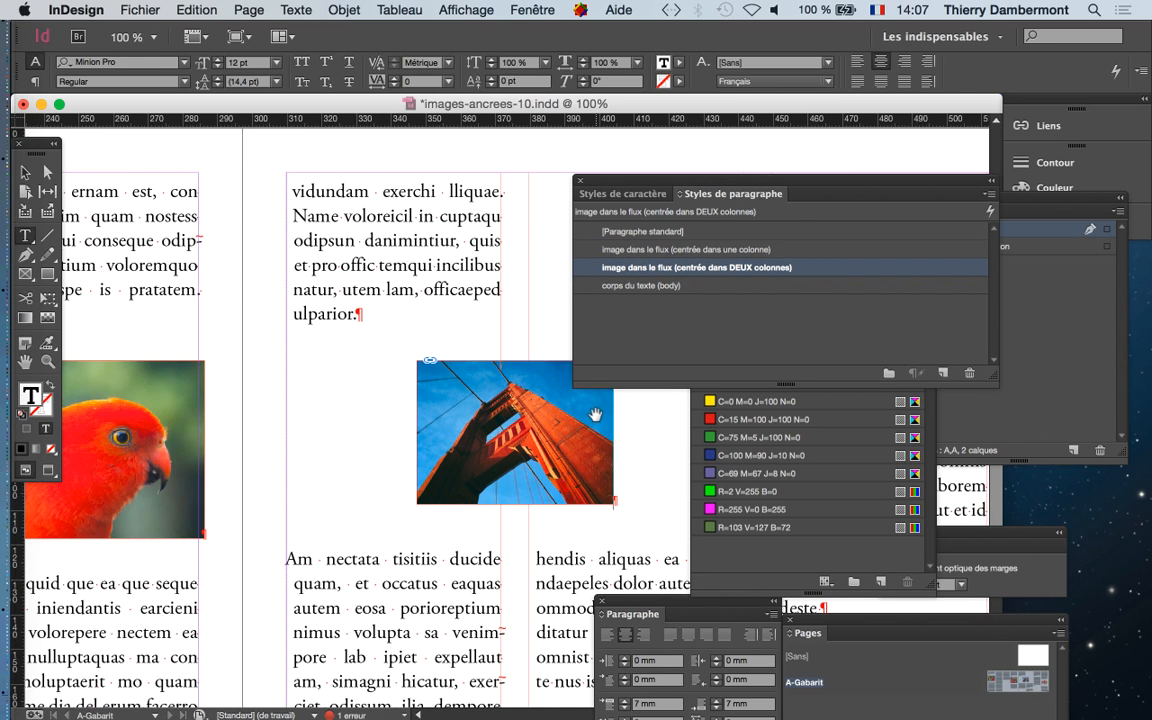
Step: Enlarge the anchored bridge image proportionally across both columns, to about 127 mm wide by 93 mm high
key("super+minus")
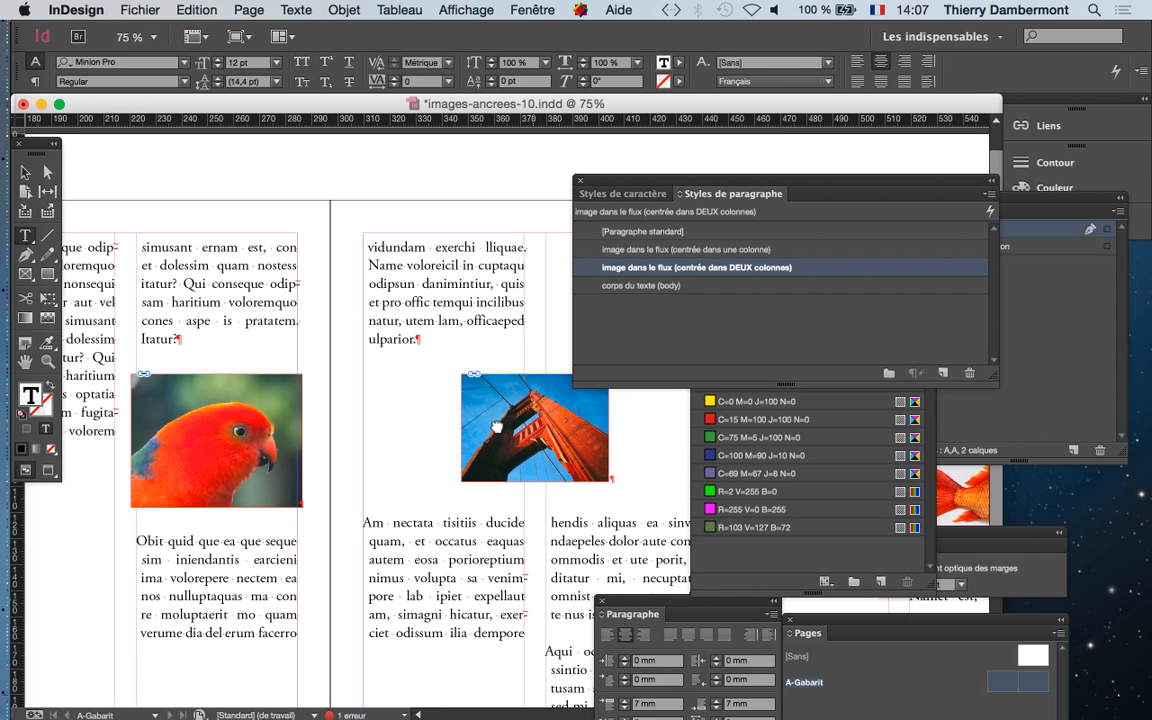
left_click_drag(497, 427, 311, 333)
key("Escape")
left_click(302, 308)
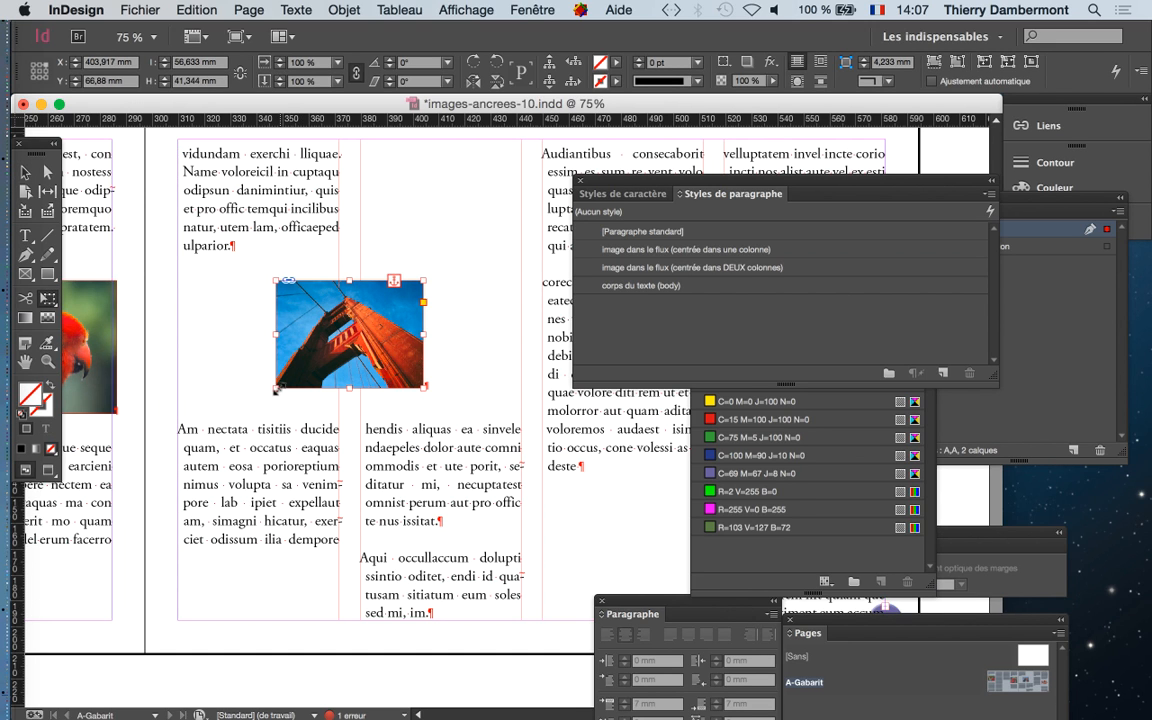
left_click_drag(277, 391, 187, 453)
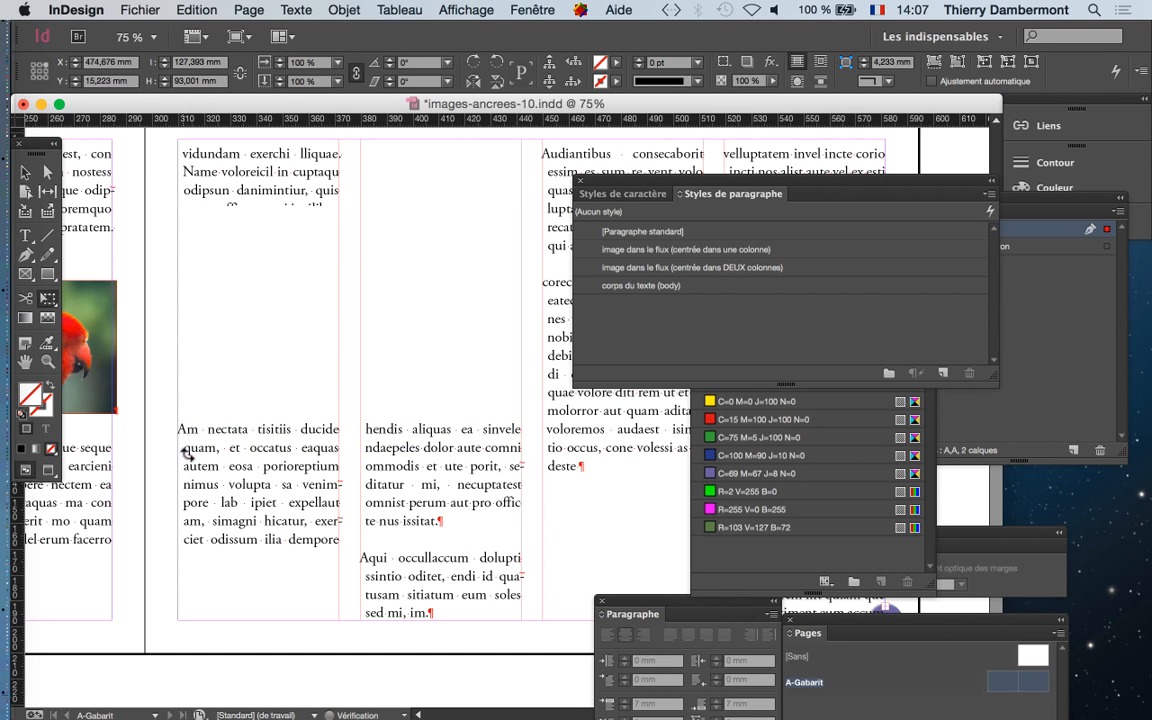
Step: Move the Paragraph Styles panel clear of the page and examine how the text flows around the parrot and bridge images
key("super+minus")
key("super+minus")
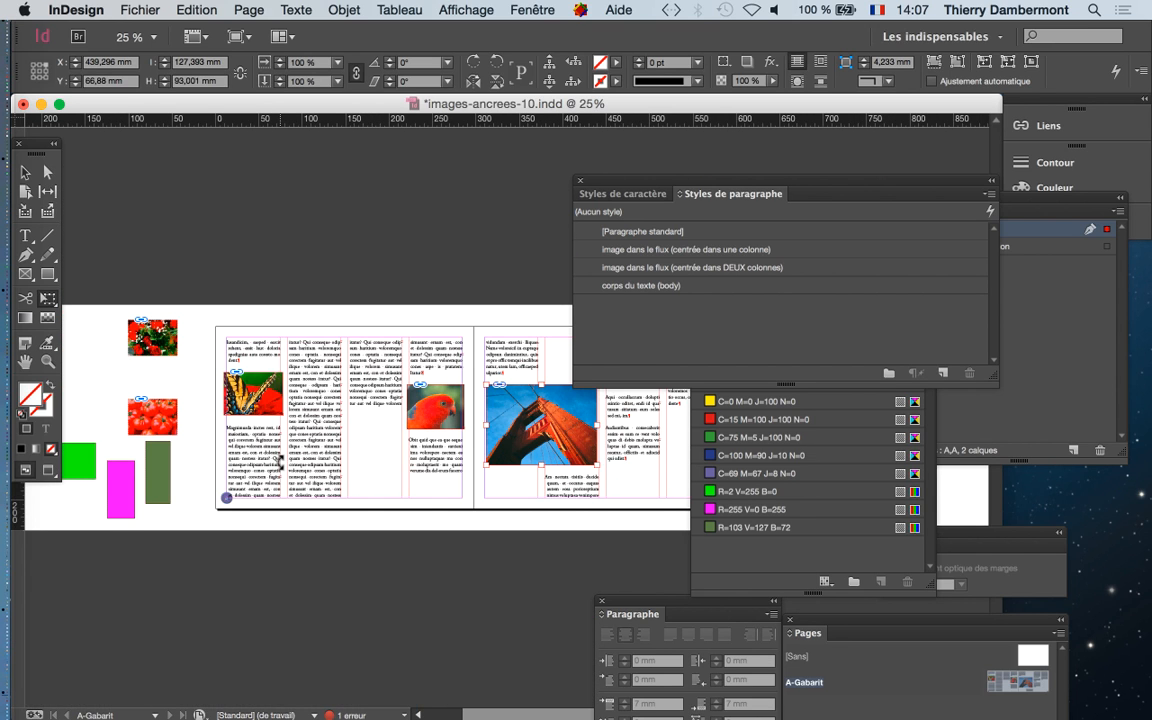
key("super+equal")
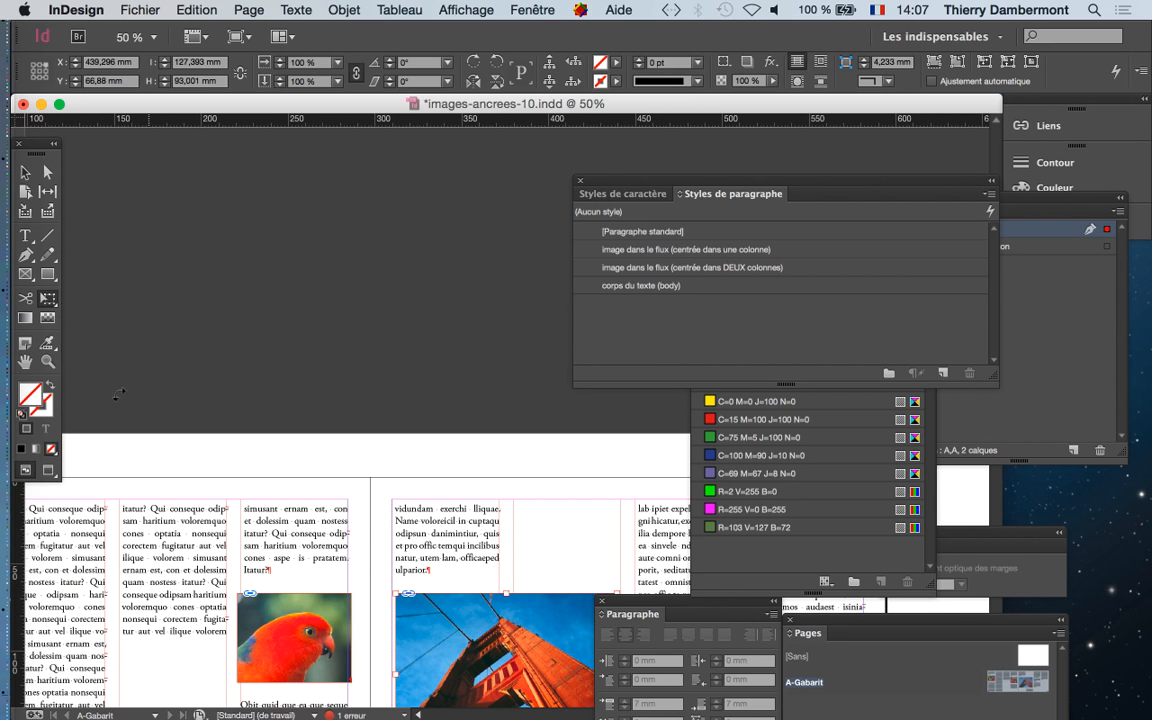
scroll(329, 226, "right", 5)
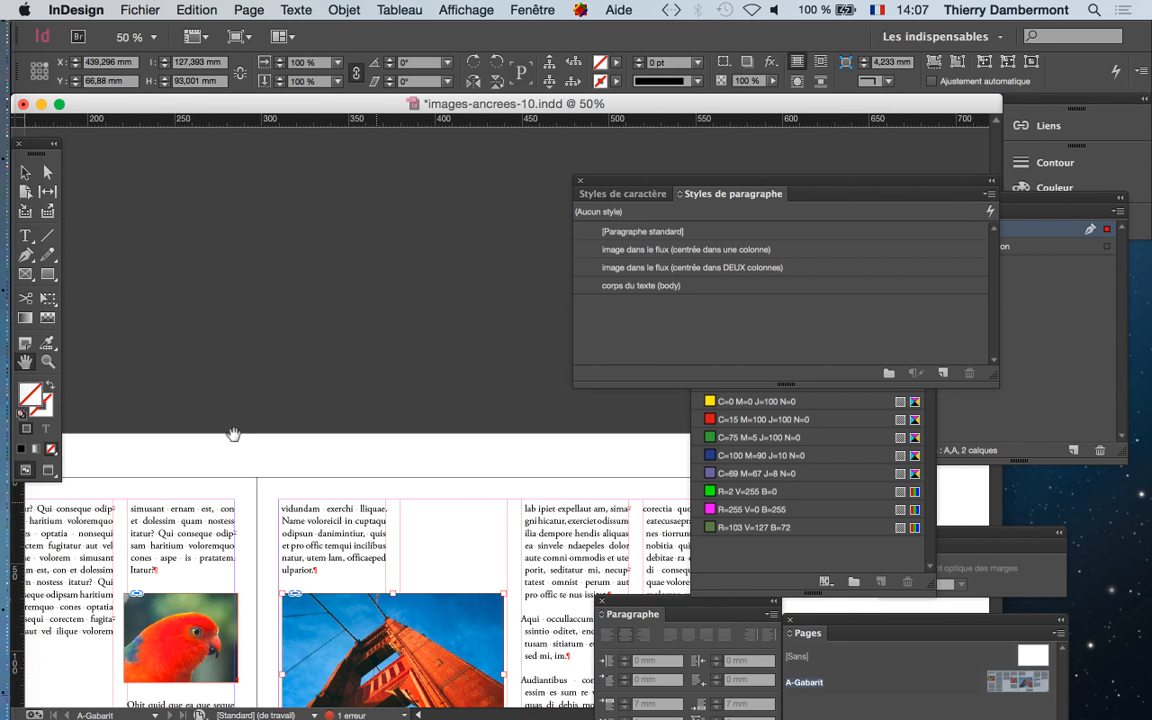
double_click(26, 362)
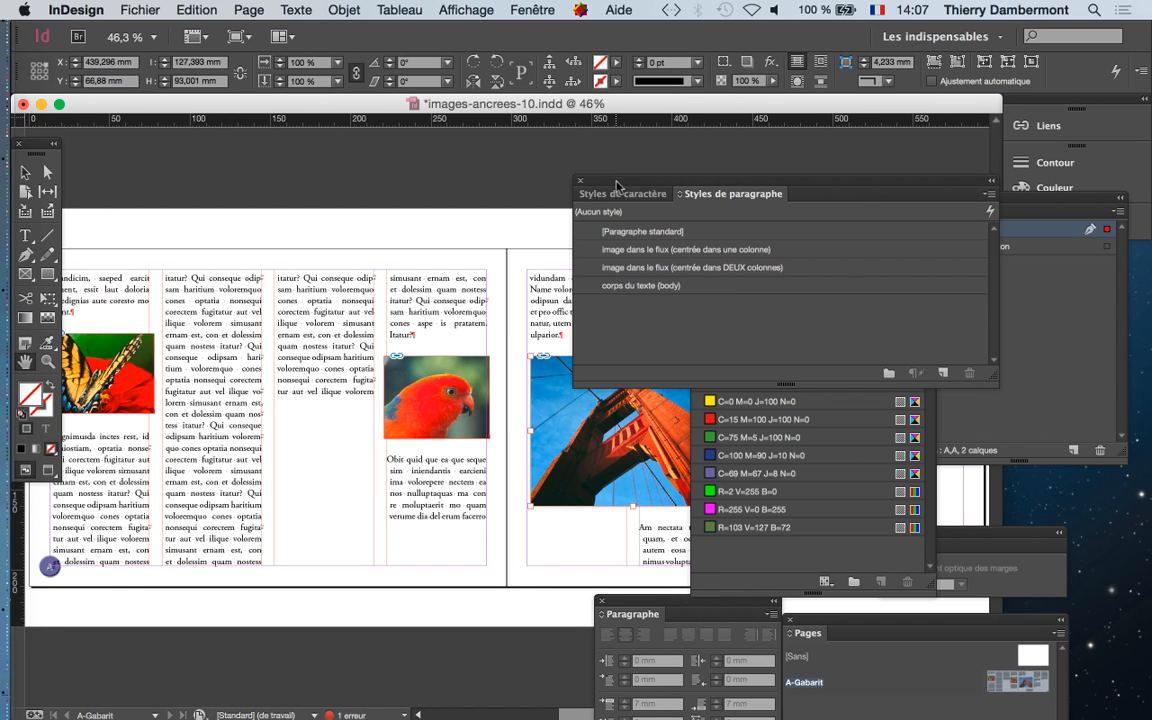
left_click_drag(617, 186, 804, 166)
scroll(473, 254, "right", 10)
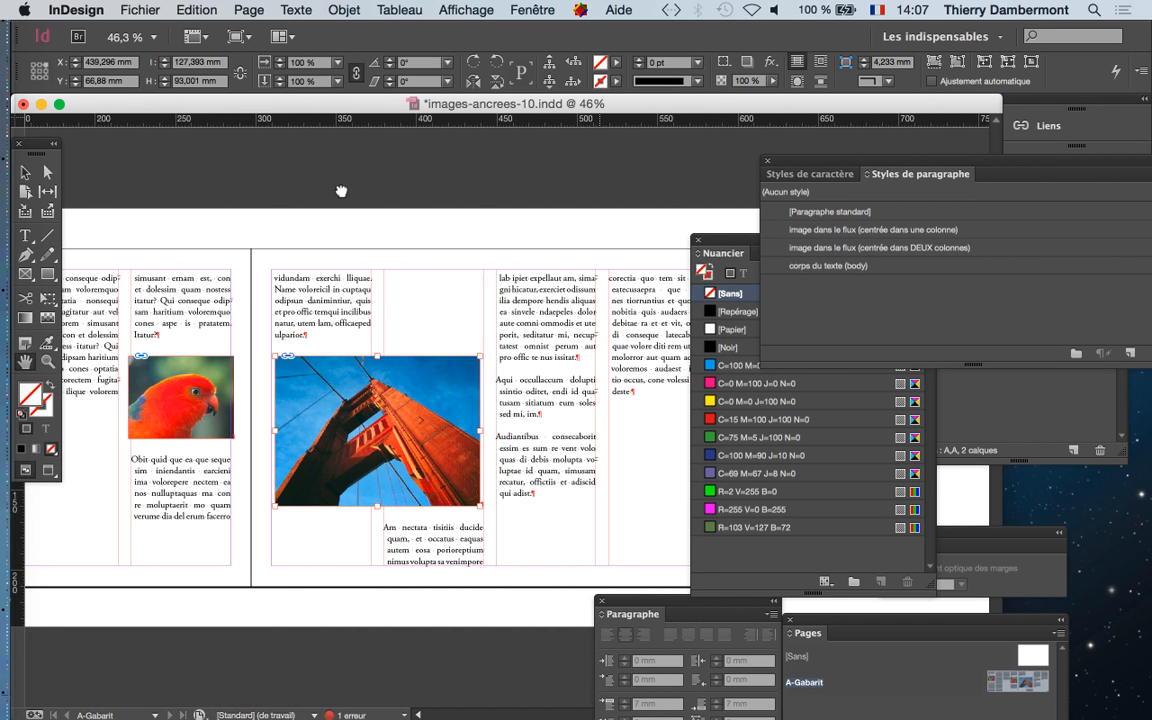
scroll(440, 288, "right", 2)
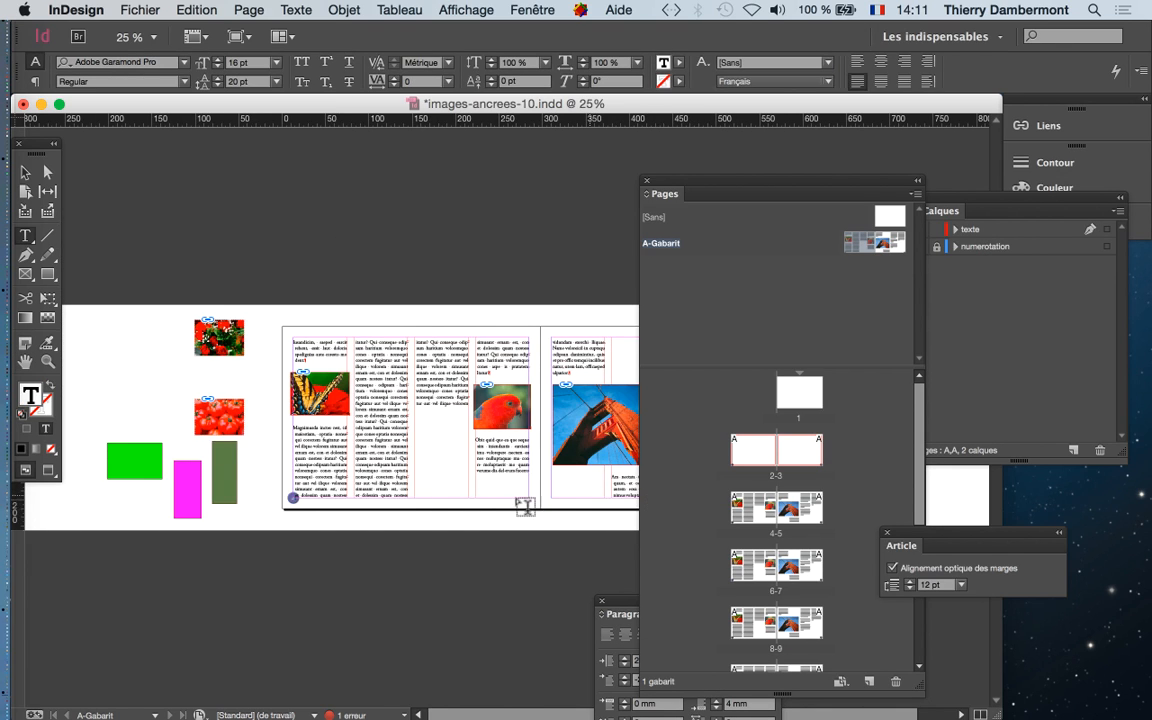
Step: Fit the A-Gabarit master spread in view and compare it with the document pages based on it
key("super+equal")
left_click_drag(370, 548, 347, 391)
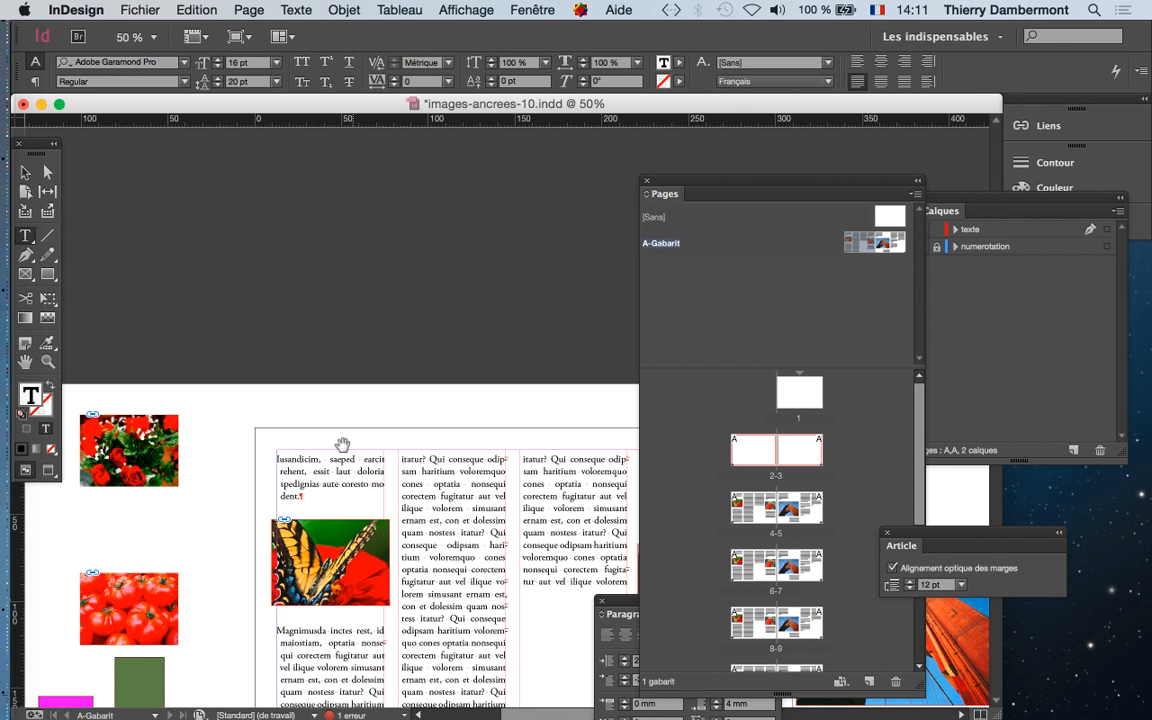
double_click(26, 363)
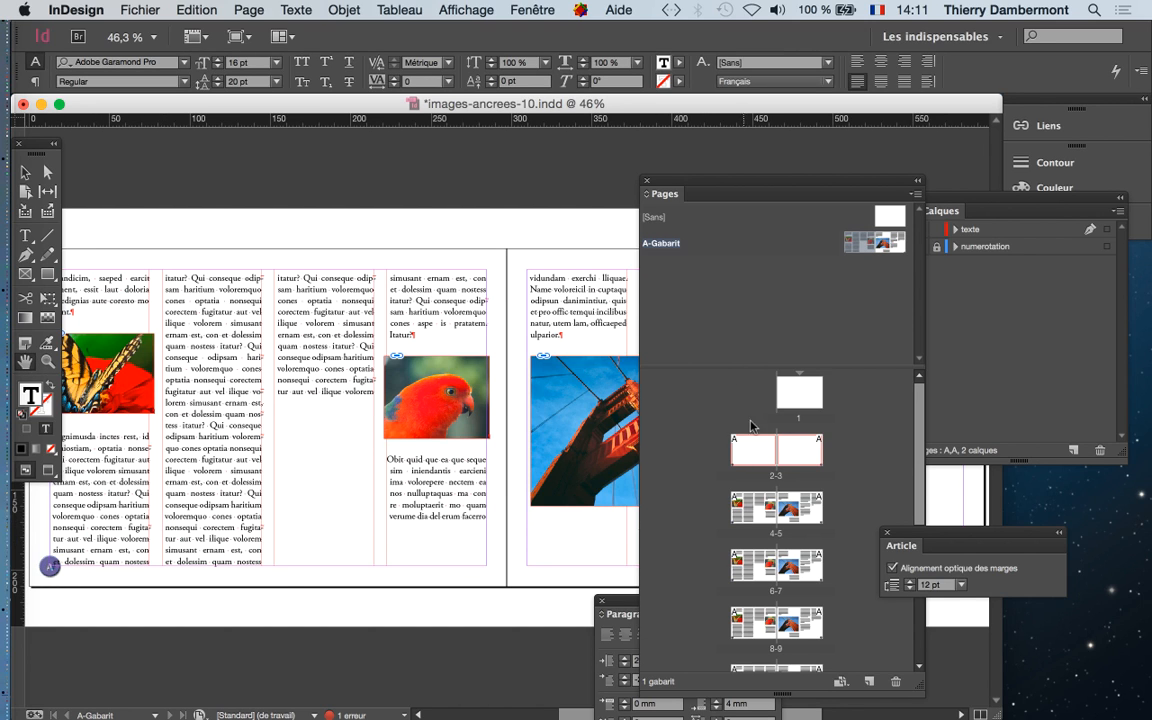
left_click_drag(792, 515, 790, 516)
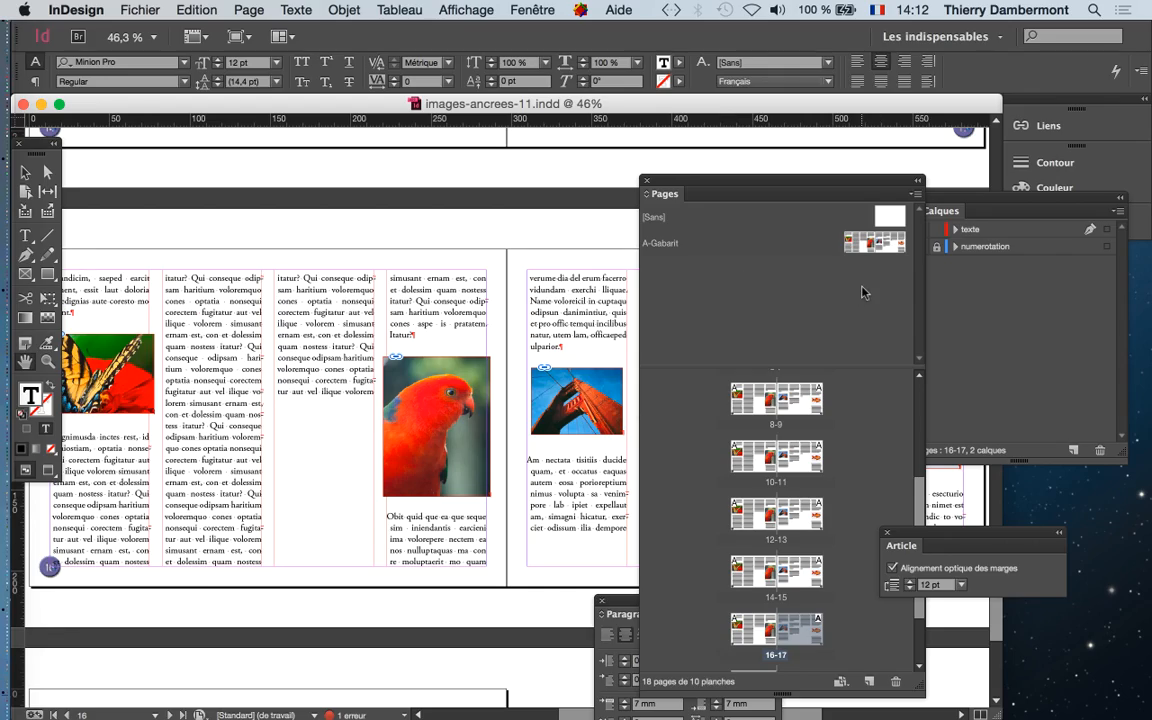
Step: Open the A-Gabarit master in images-ancrees-11.indd and delete all text and anchored images from its main text flow
left_click_drag(890, 216, 884, 253)
double_click(872, 242)
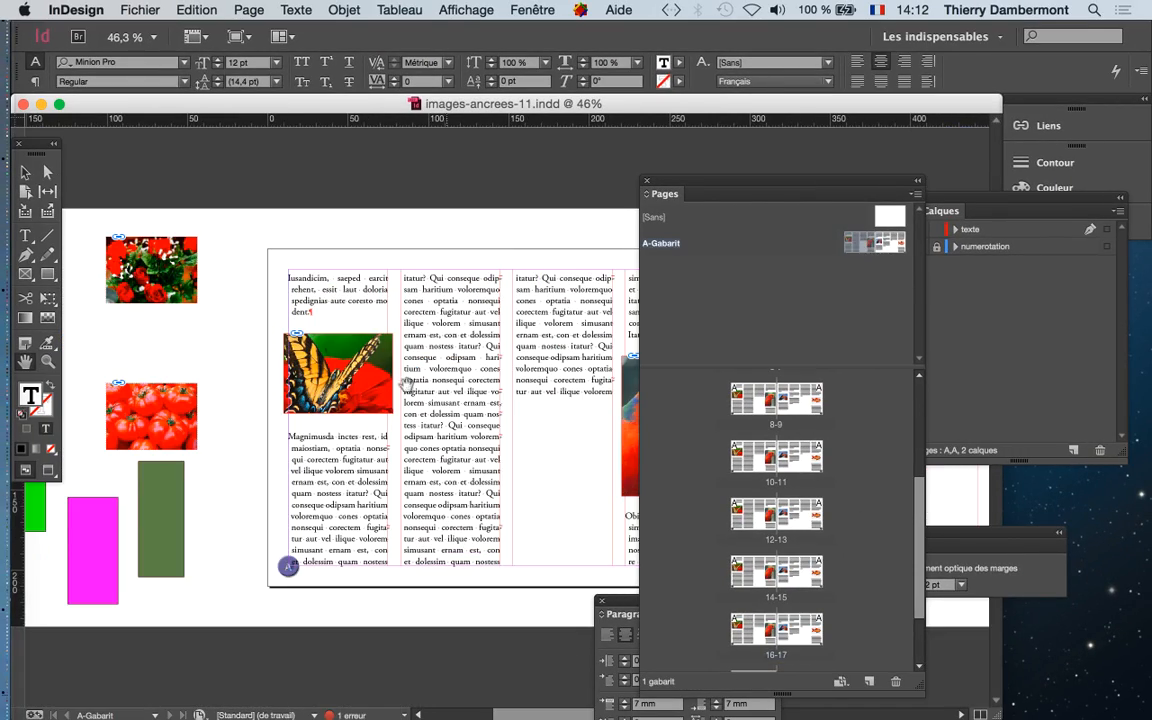
left_click(338, 291)
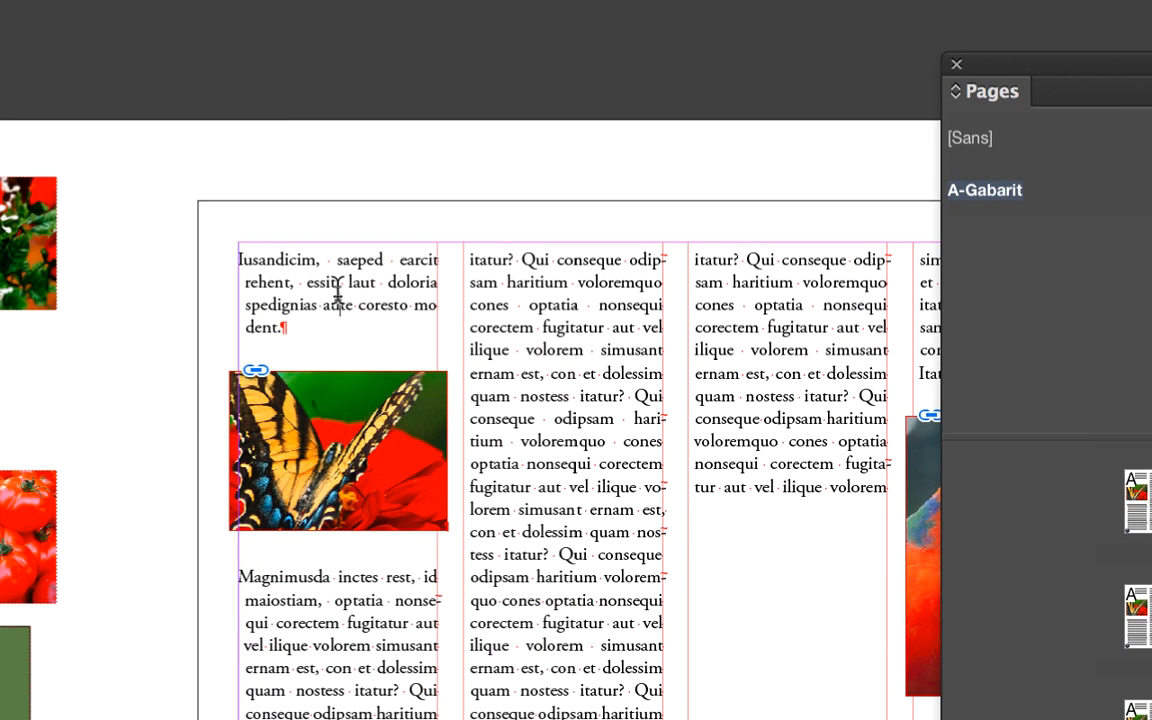
key("ctrl+a")
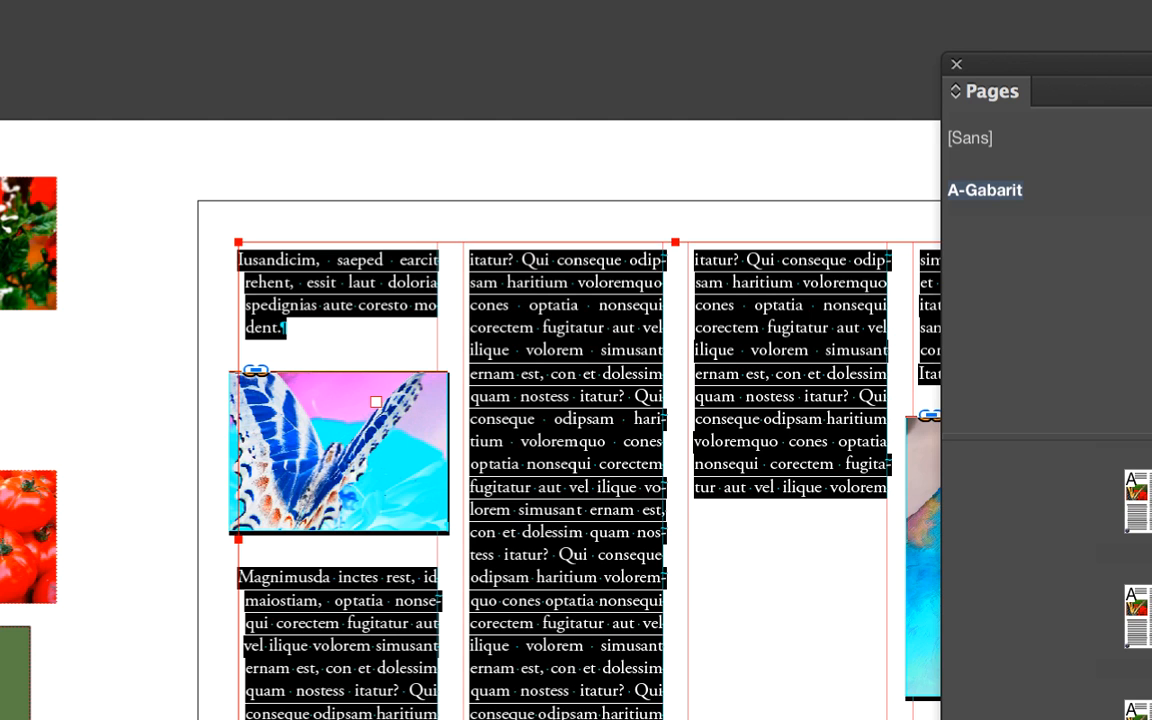
key("Delete")
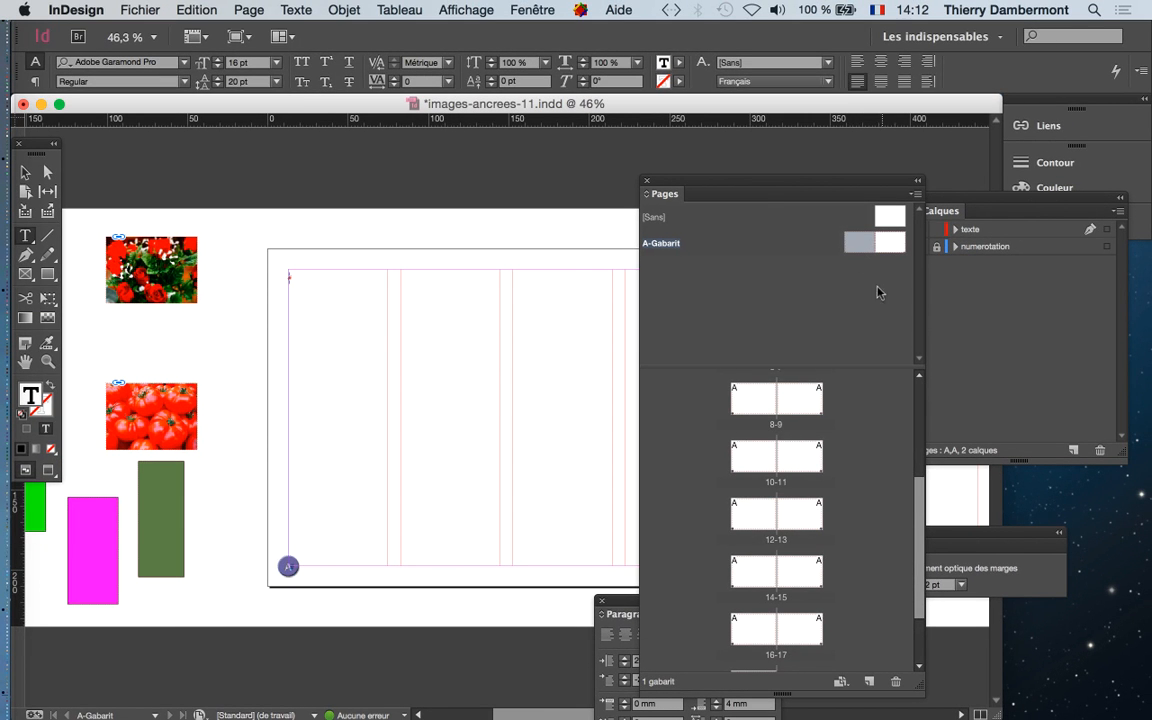
Step: Go to page 2 and turn off smart text reflow (Redistribution intelligente du texte) in the Texte preferences
scroll(760, 420, "up", 5)
double_click(759, 462)
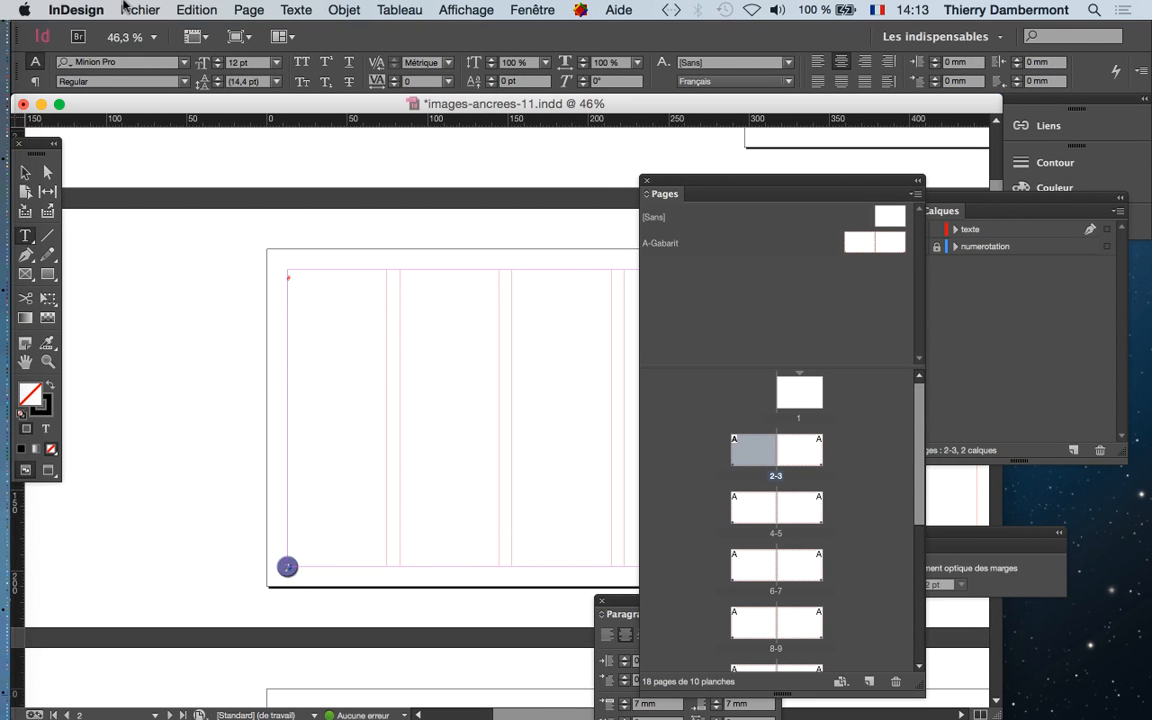
left_click(90, 9)
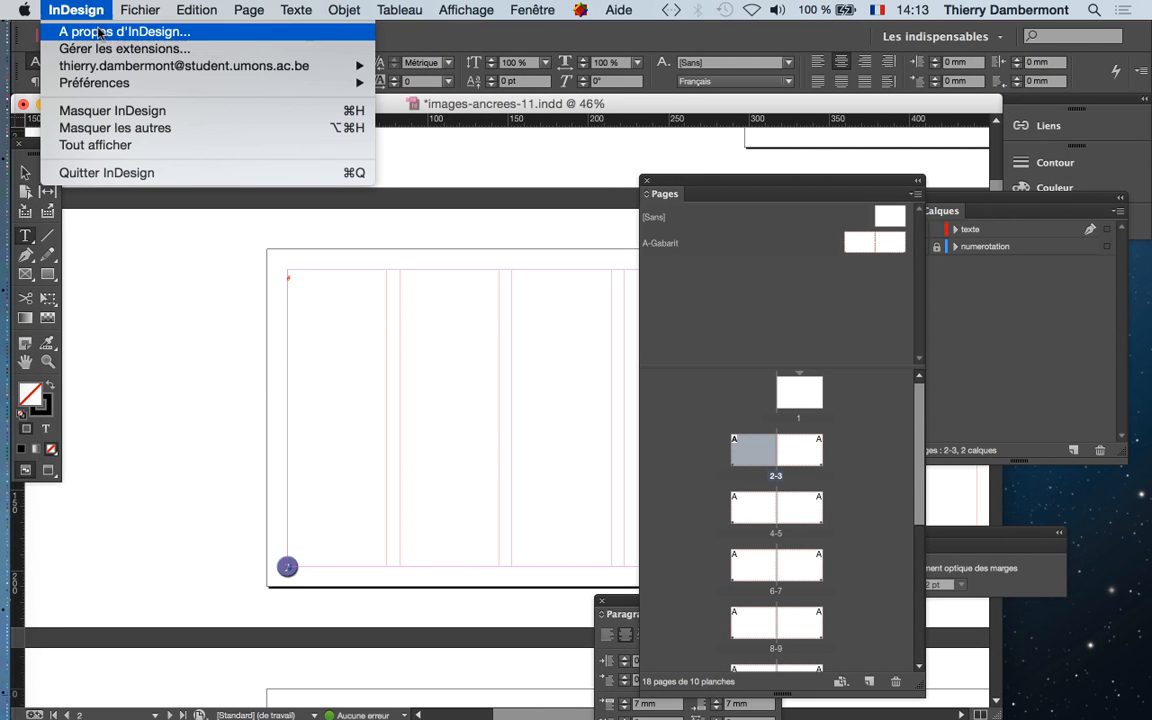
mouse_move(193, 84)
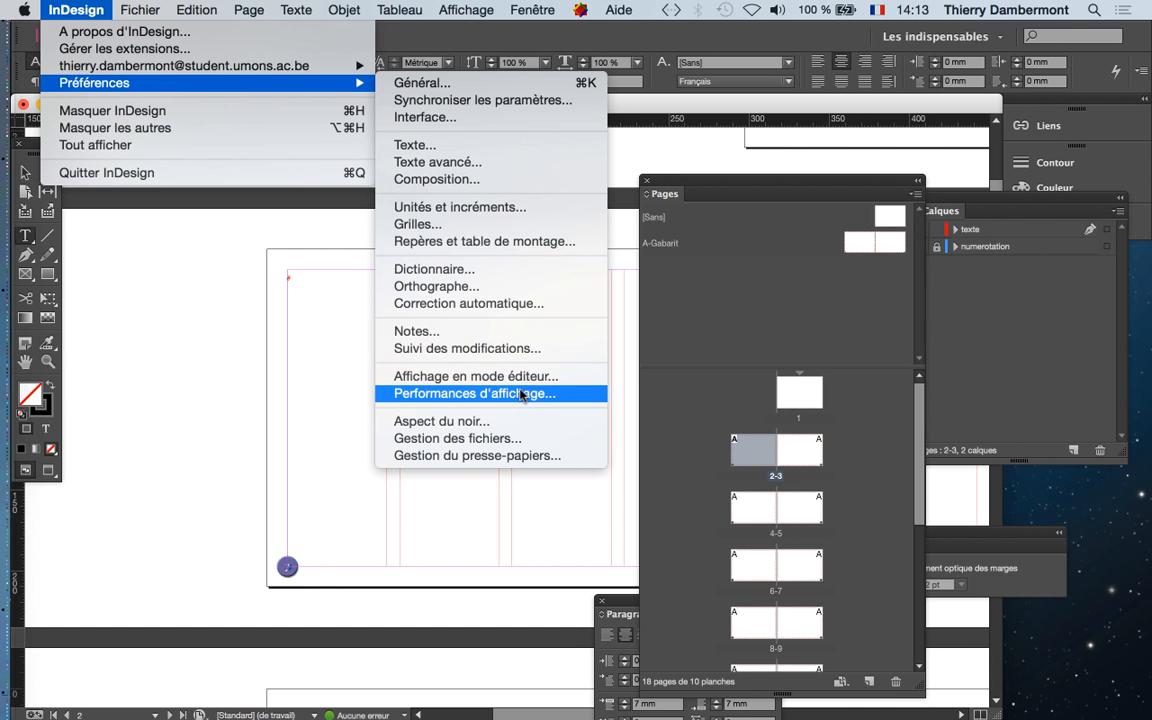
left_click(487, 182)
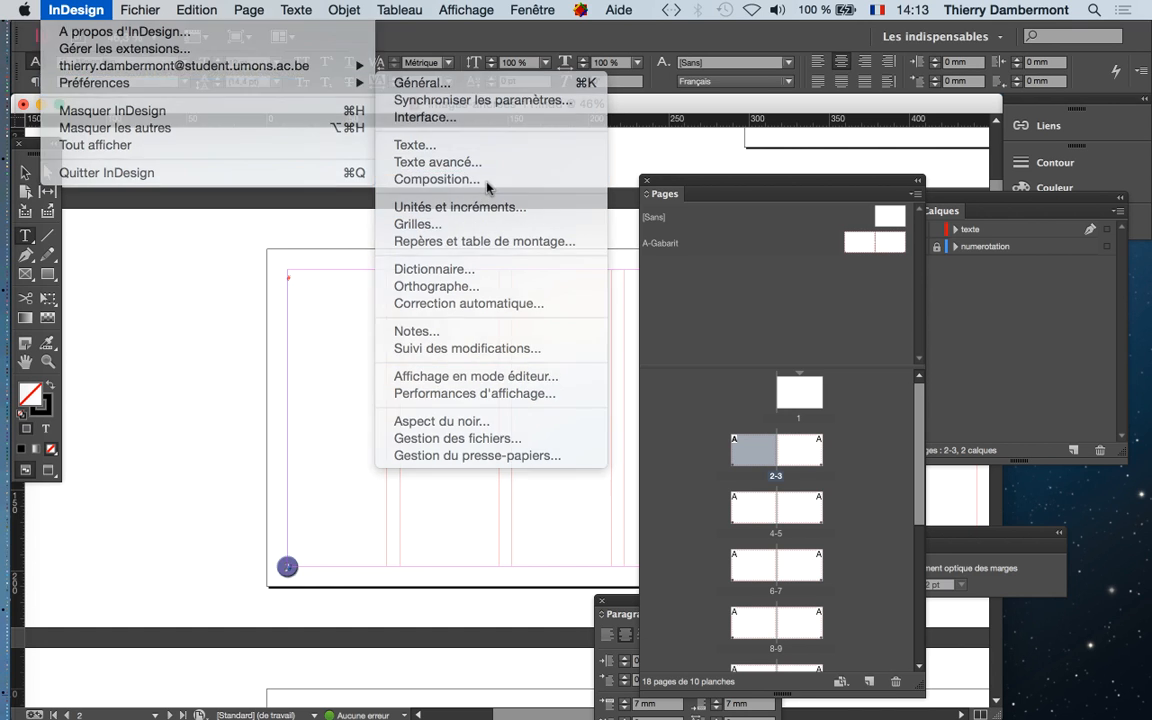
left_click_drag(505, 154, 500, 102)
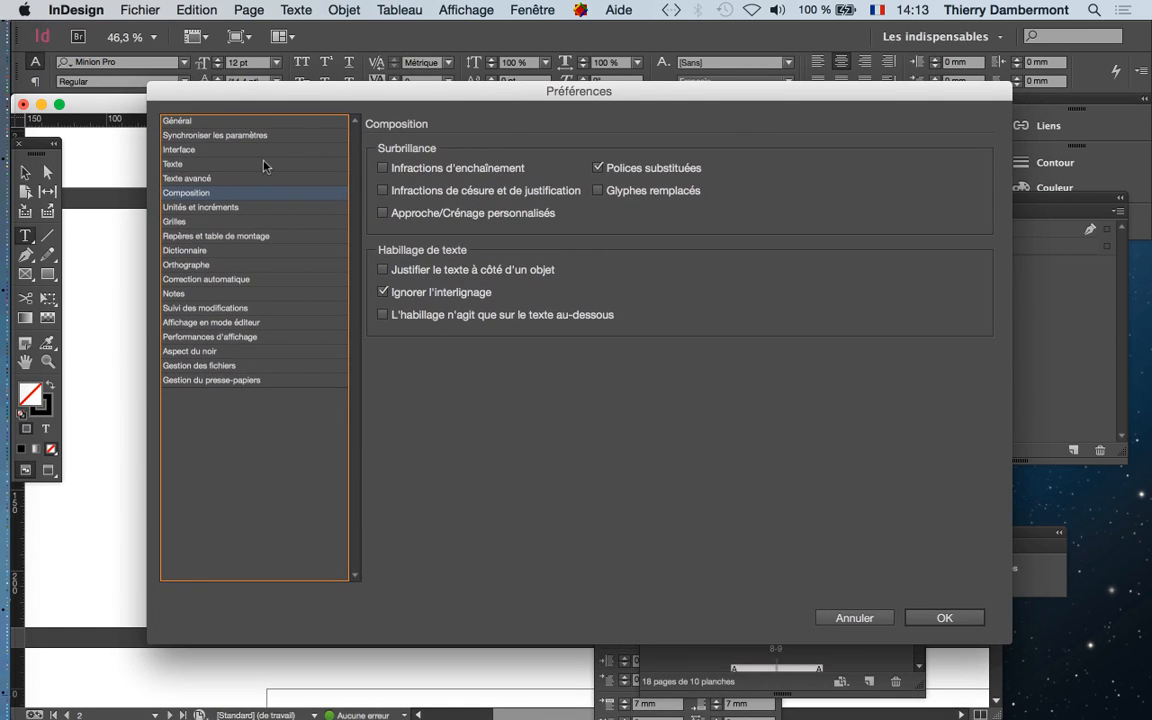
left_click(190, 178)
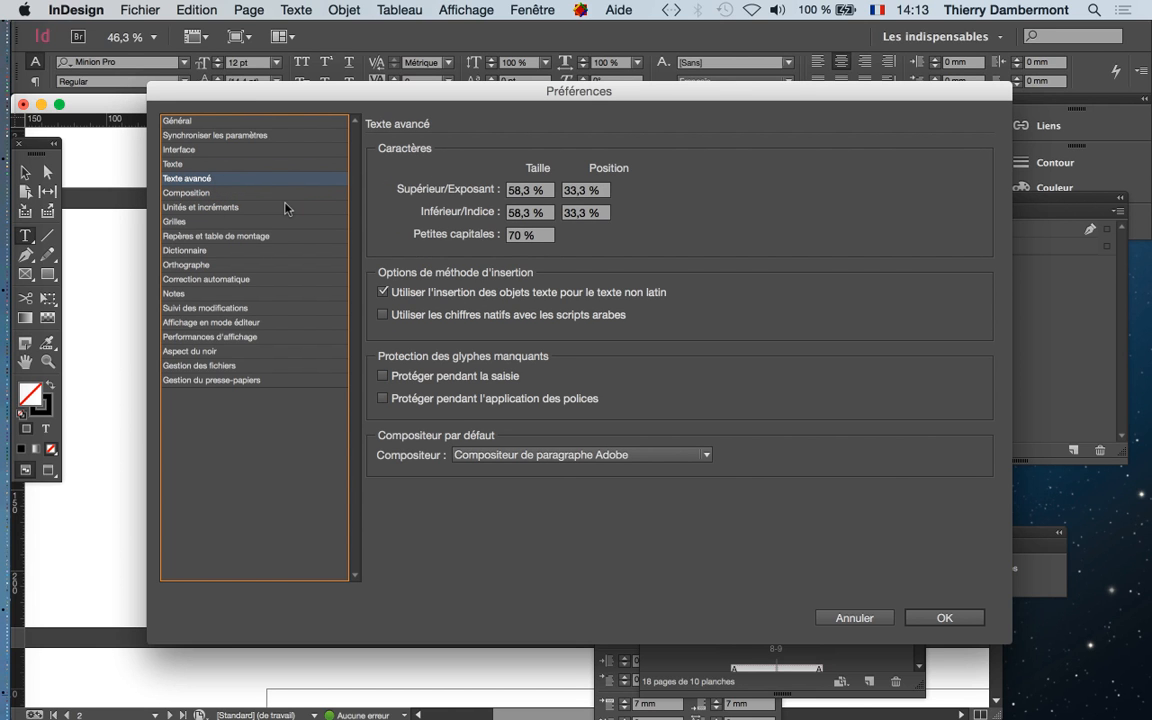
left_click(183, 166)
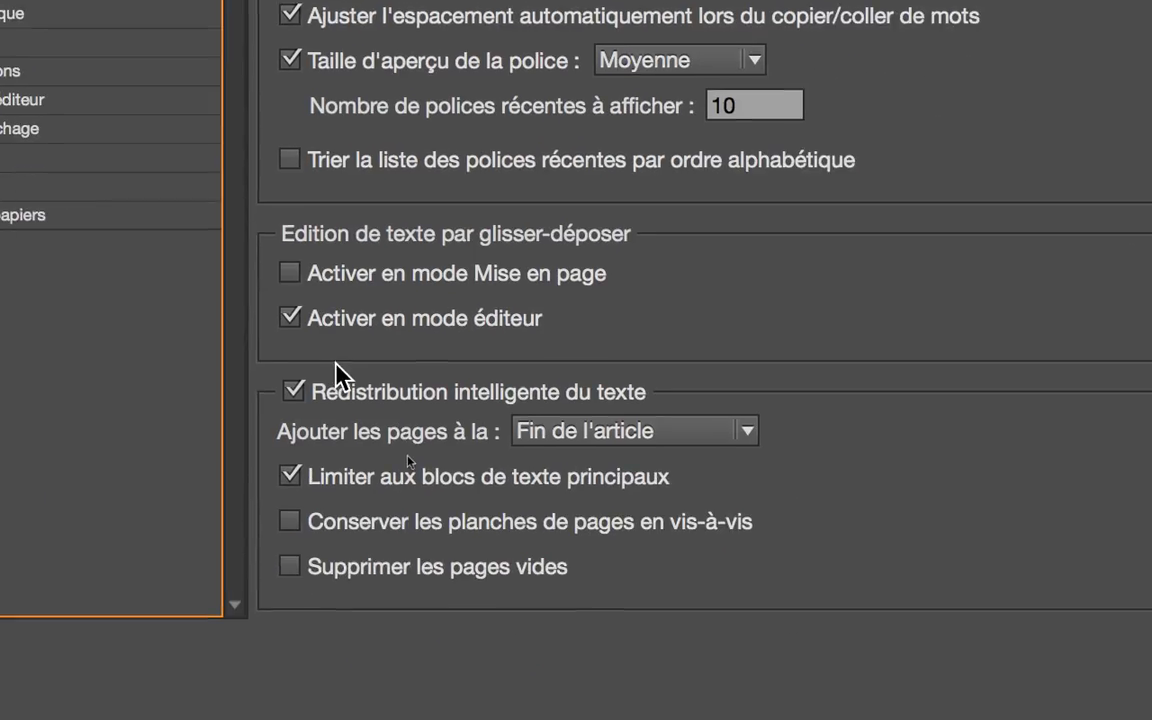
left_click(366, 396)
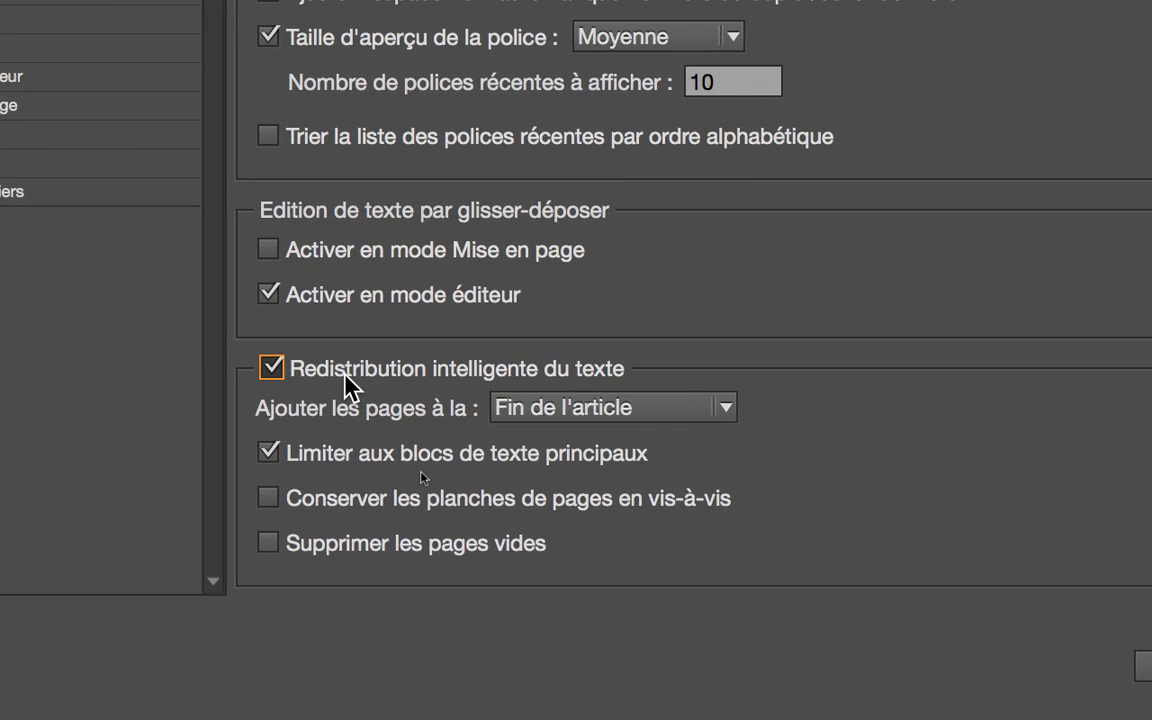
left_click(345, 376)
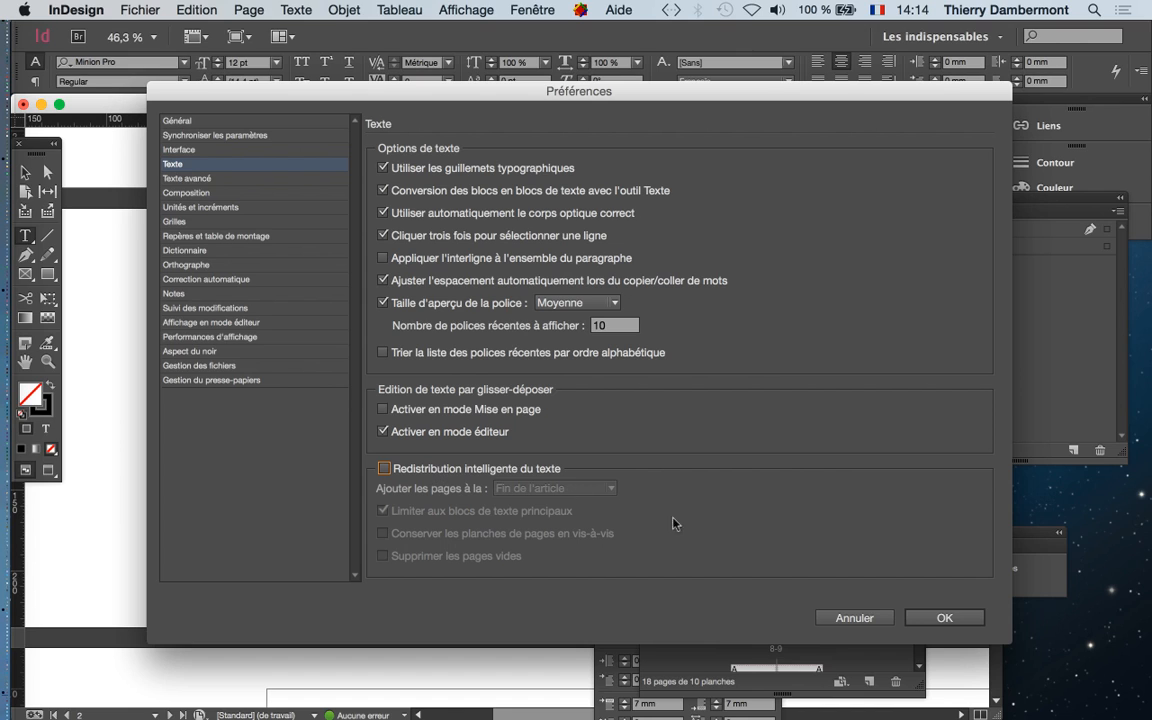
left_click(944, 617)
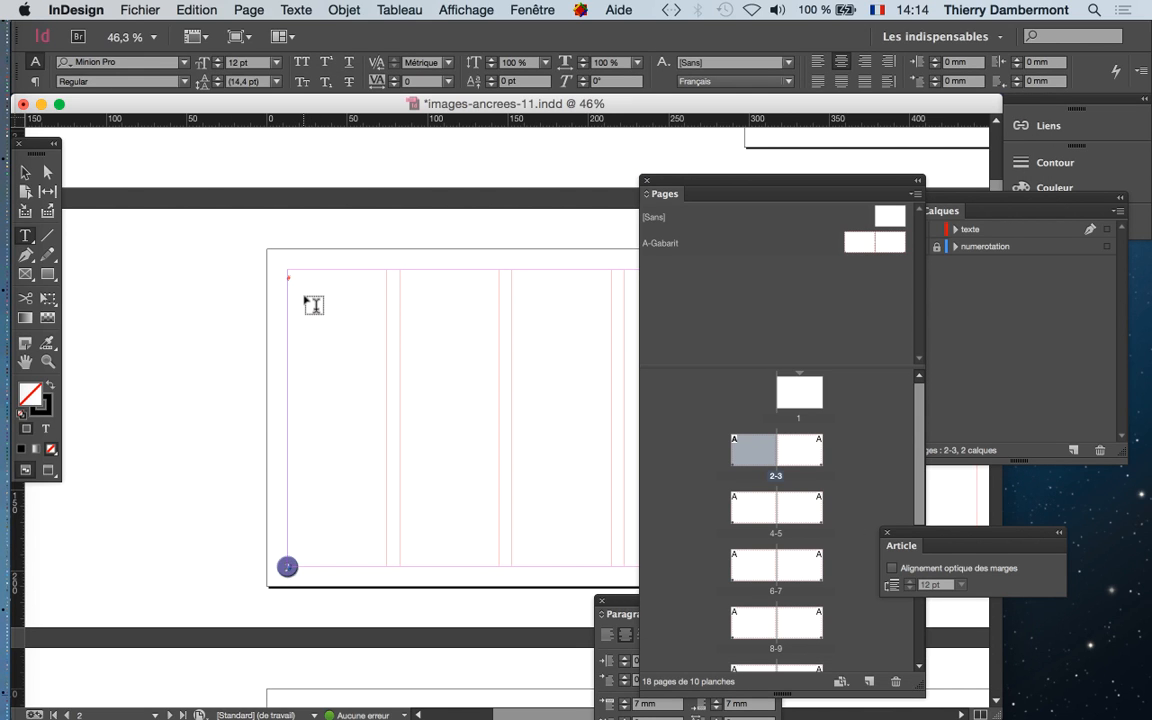
Step: Release page 2's master text frame for editing and paste the copied text with its anchored images into it
key("Escape")
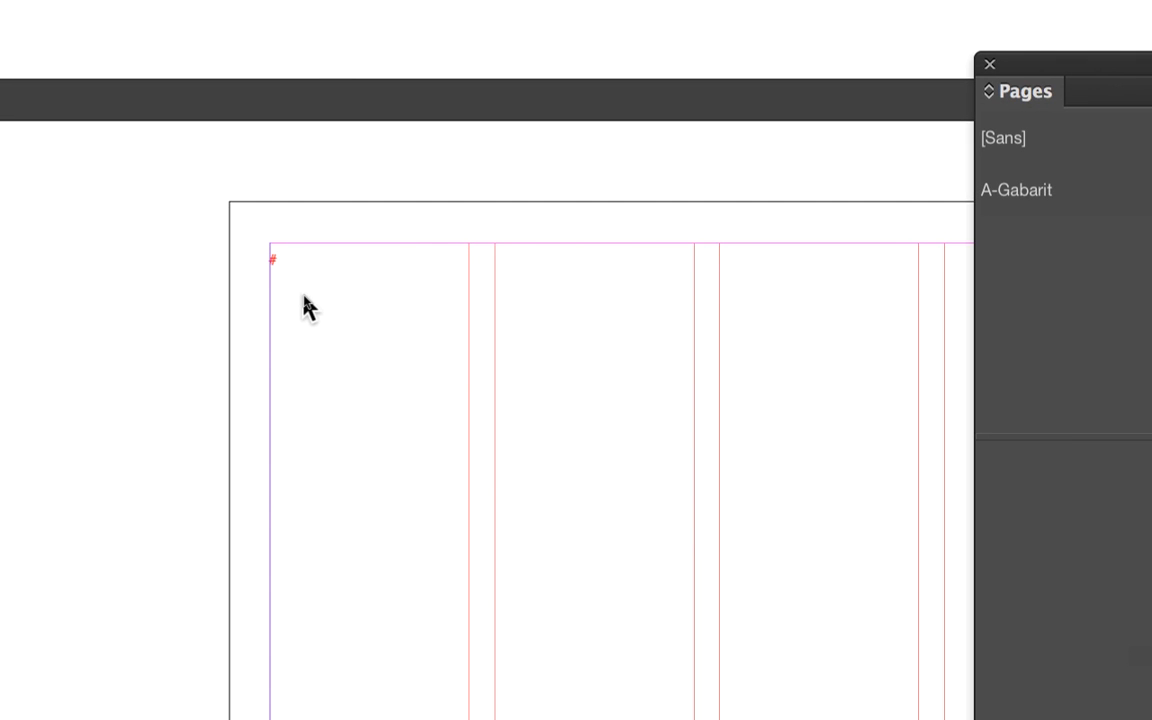
left_click(304, 306)
double_click(301, 288)
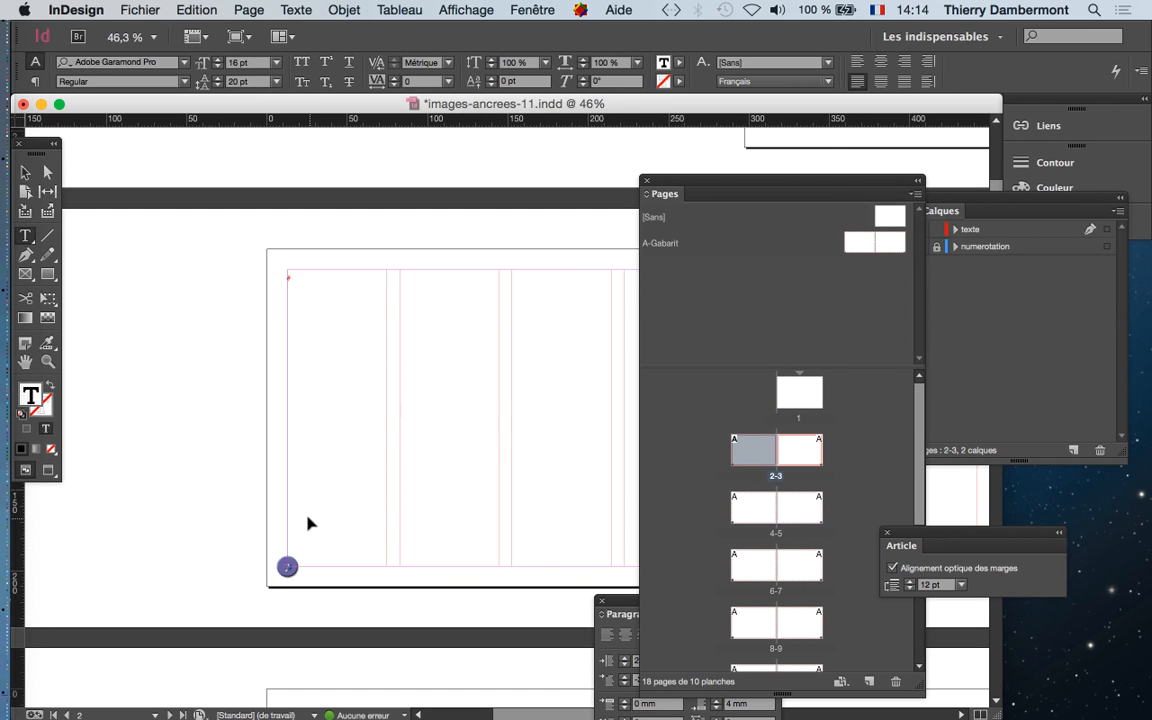
key("super+v")
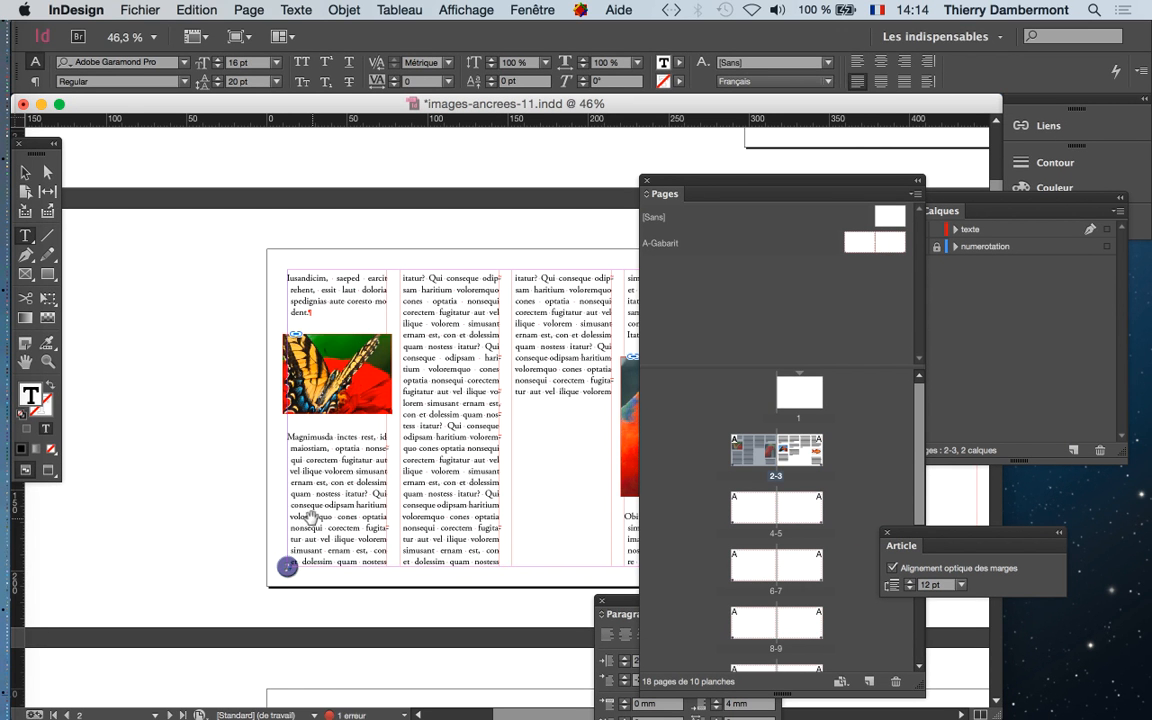
Step: Zoom out over the document's spreads, clear the panels from view, and examine which pages the pasted text fills
key("super+minus")
left_click_drag(688, 183, 803, 180)
left_click_drag(320, 377, 308, 182)
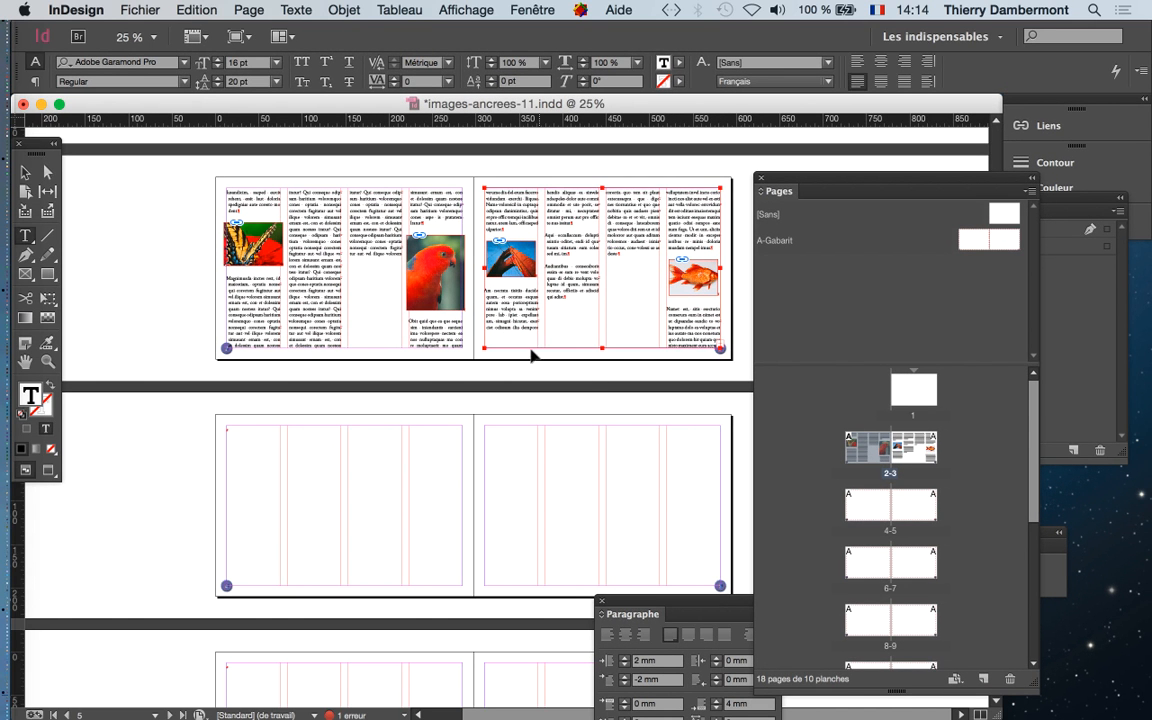
left_click(531, 355)
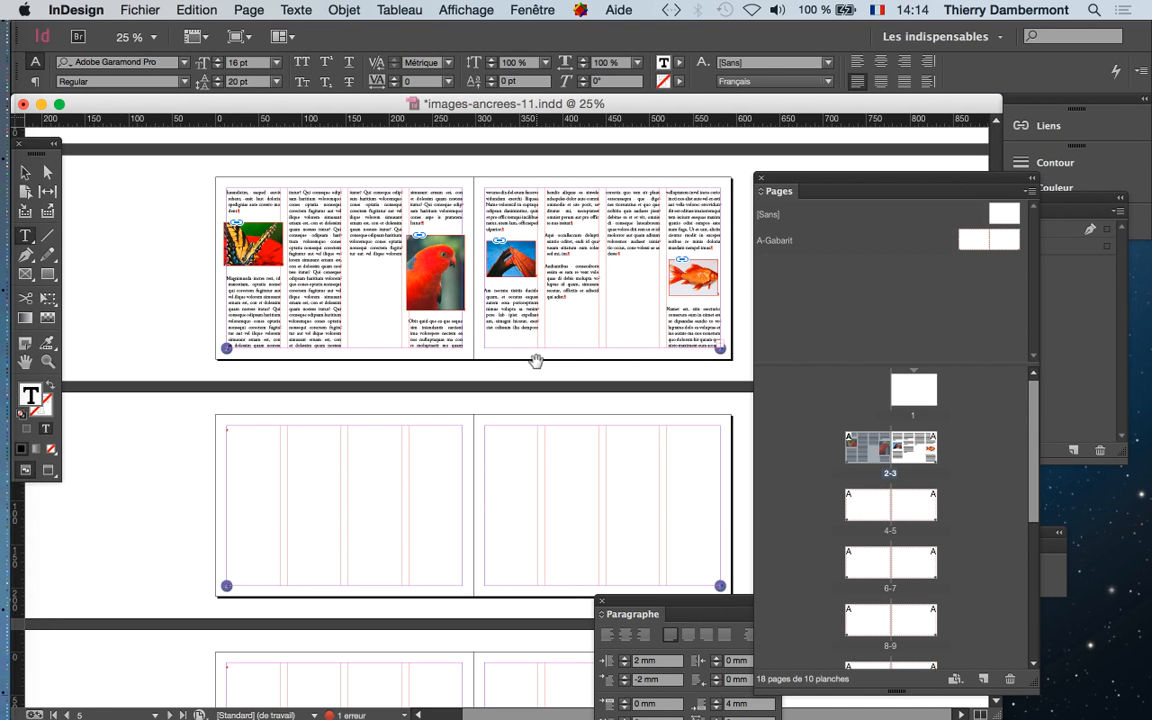
key("super+minus")
left_click_drag(622, 604, 719, 587)
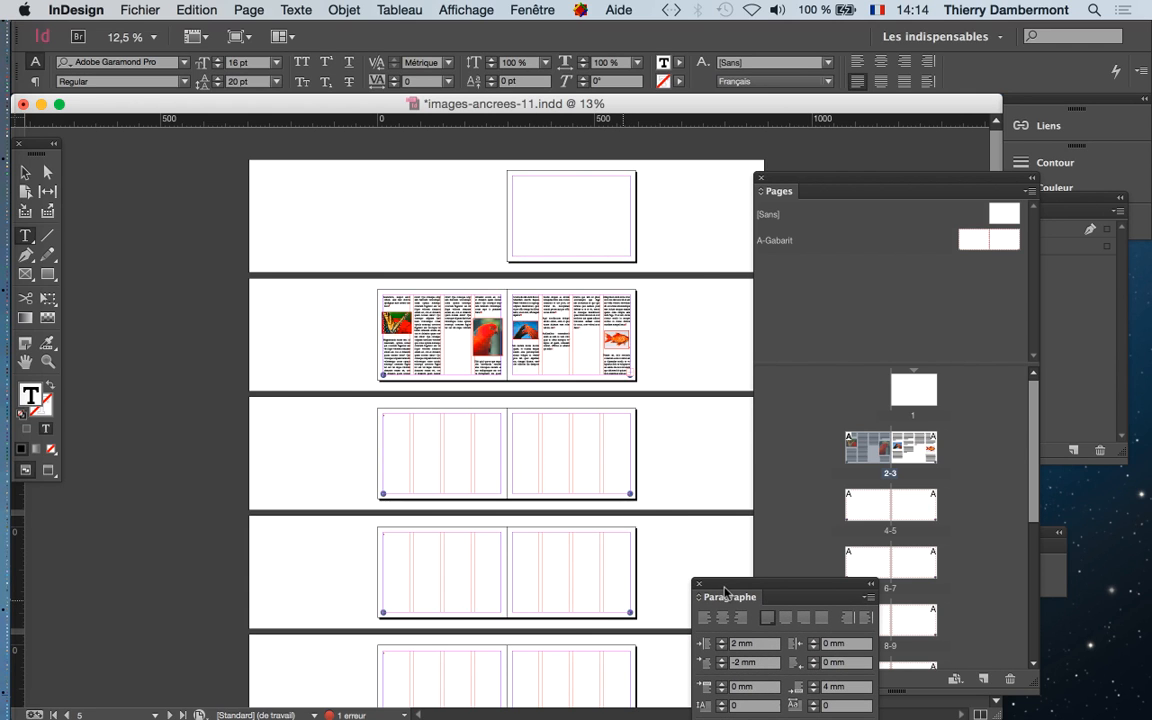
key("super+minus")
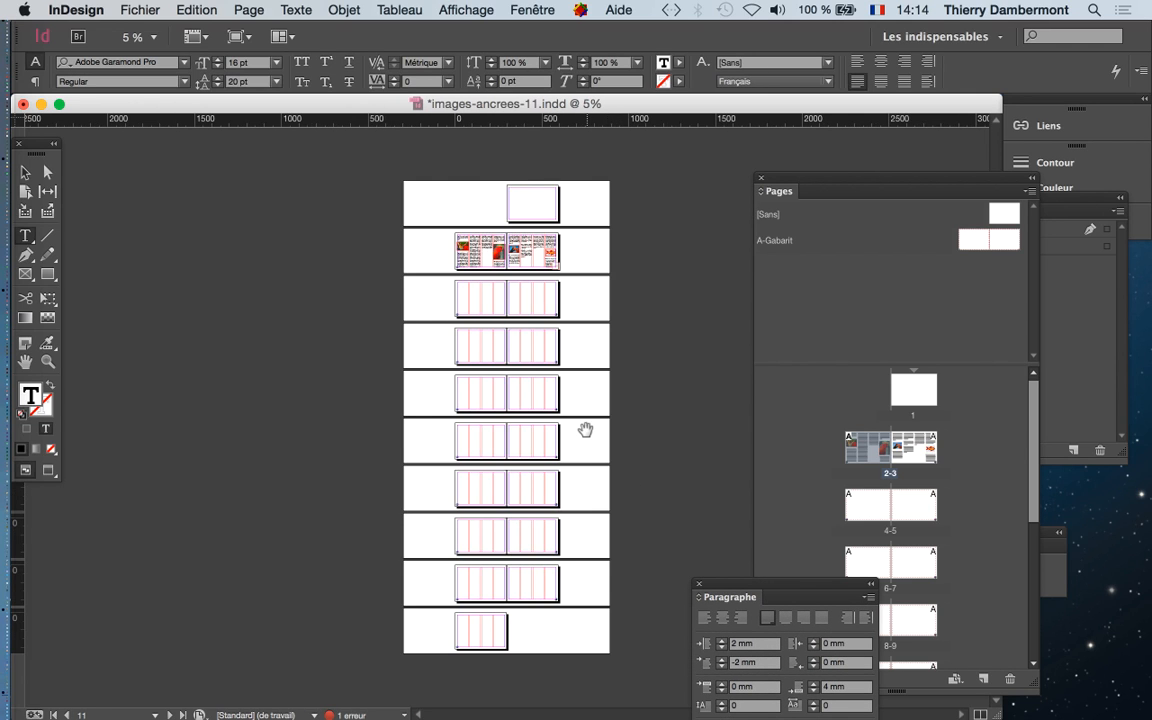
key("super+equal")
scroll(514, 486, "up", 2)
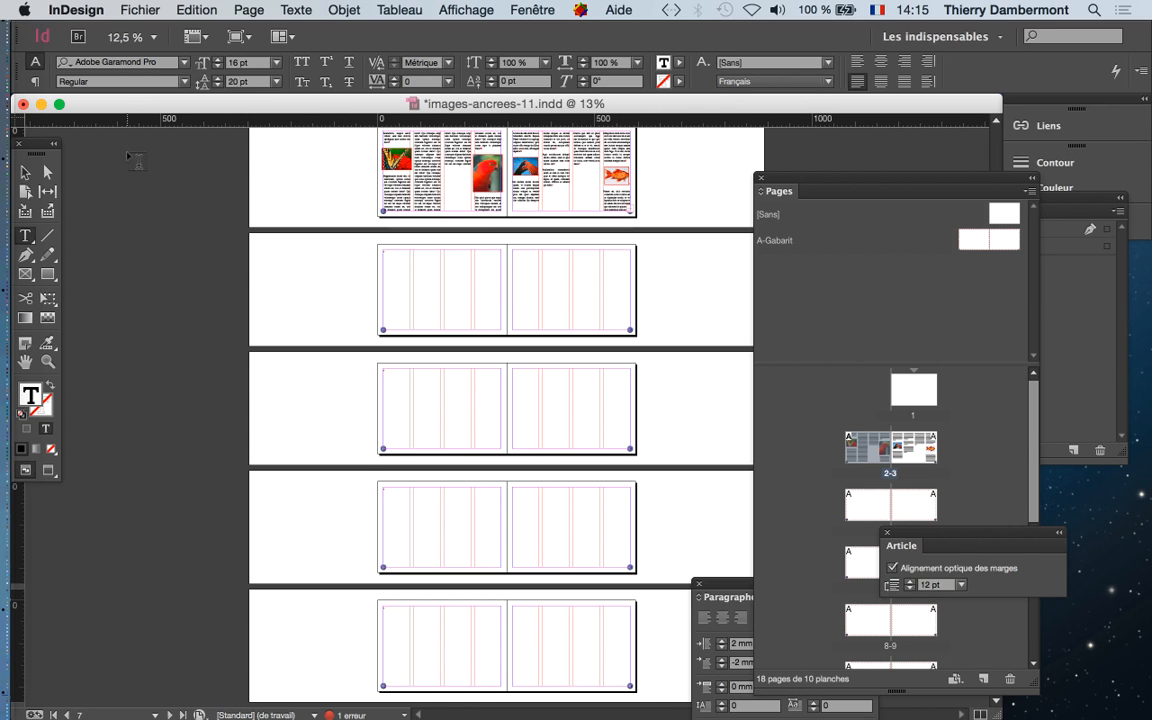
Step: Load the overset text from the page 3 frame and thread it through the text frames of pages 4 to 11
left_click_drag(35, 148, 65, 147)
left_click(56, 172)
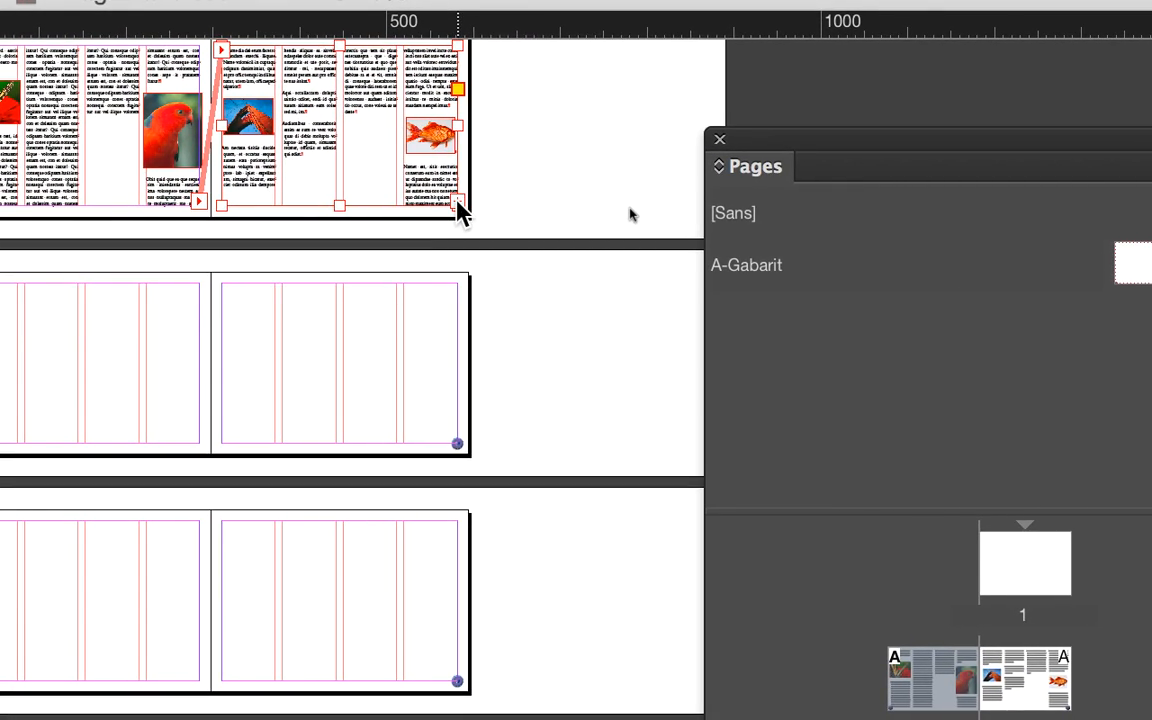
left_click(458, 206)
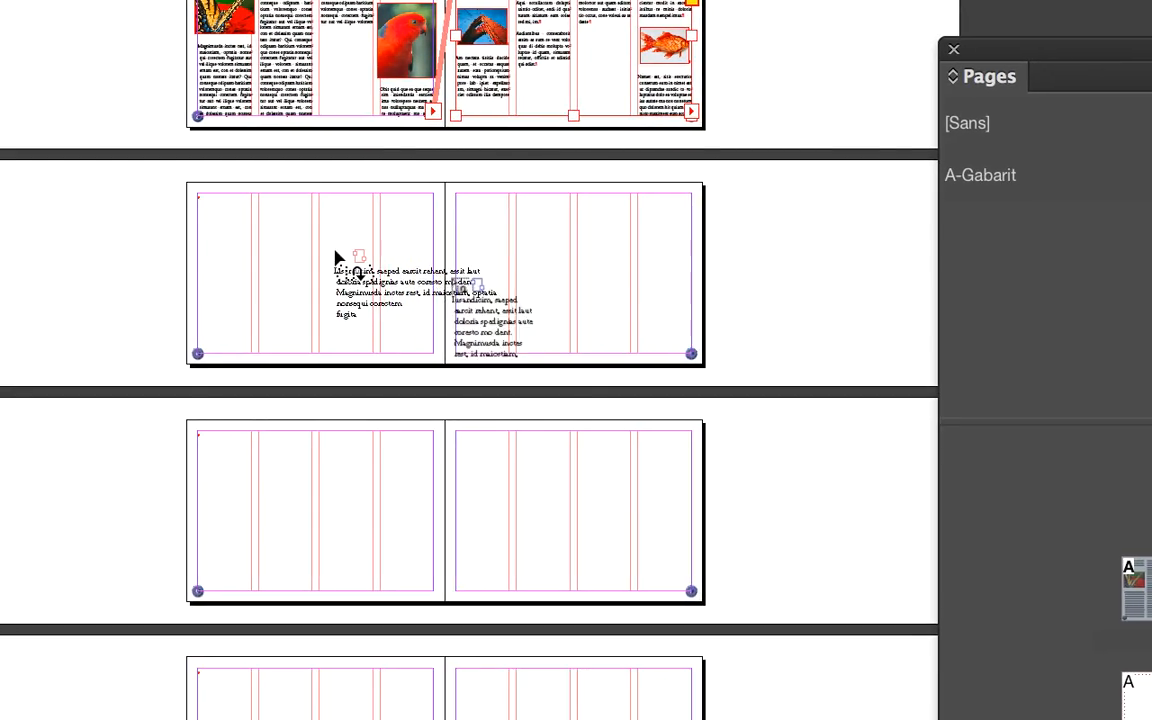
left_click(336, 258)
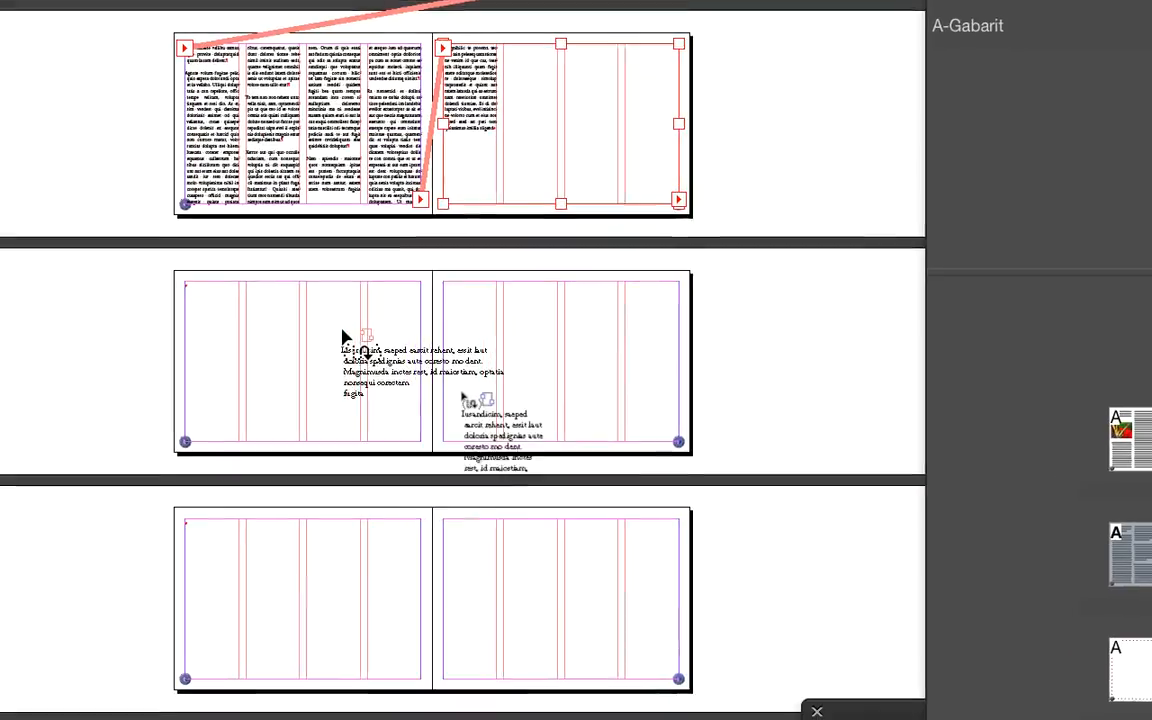
left_click(343, 338)
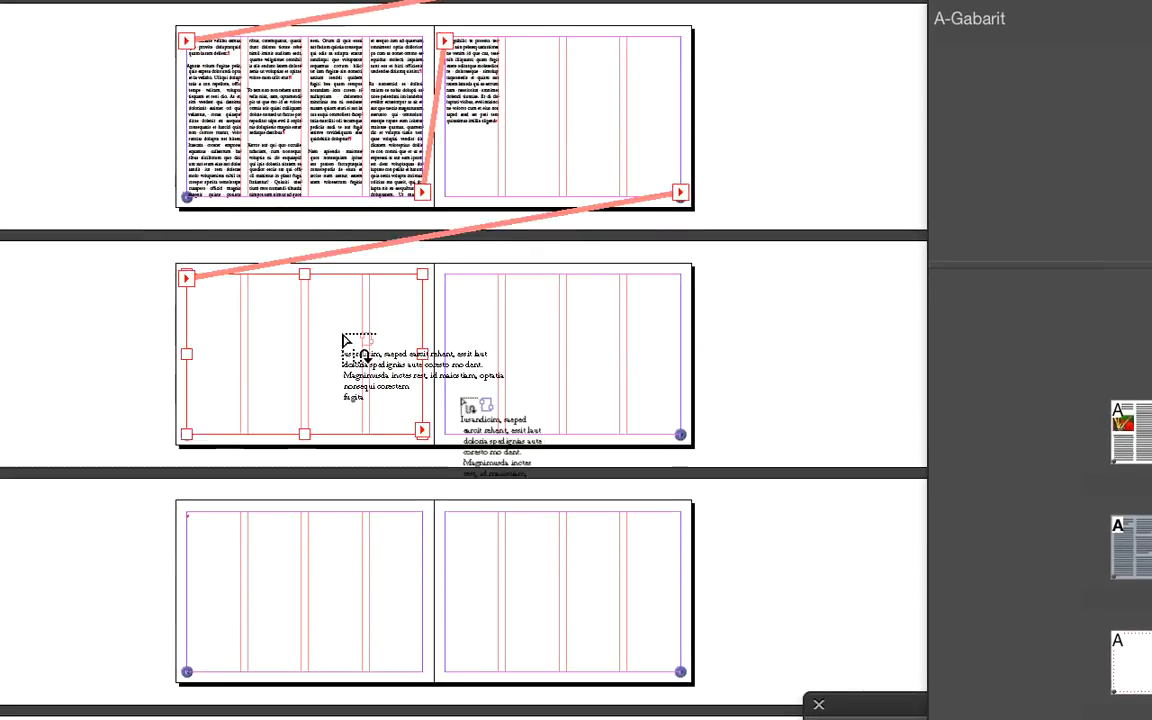
left_click(543, 350)
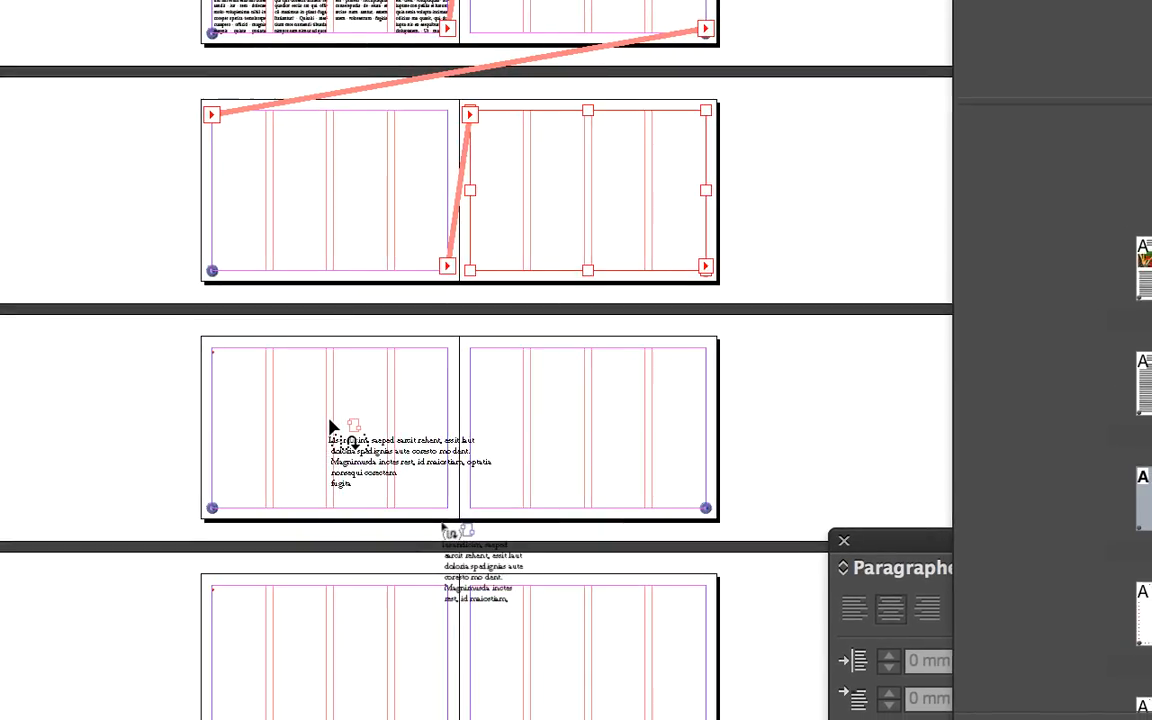
left_click(333, 422)
left_click(395, 428)
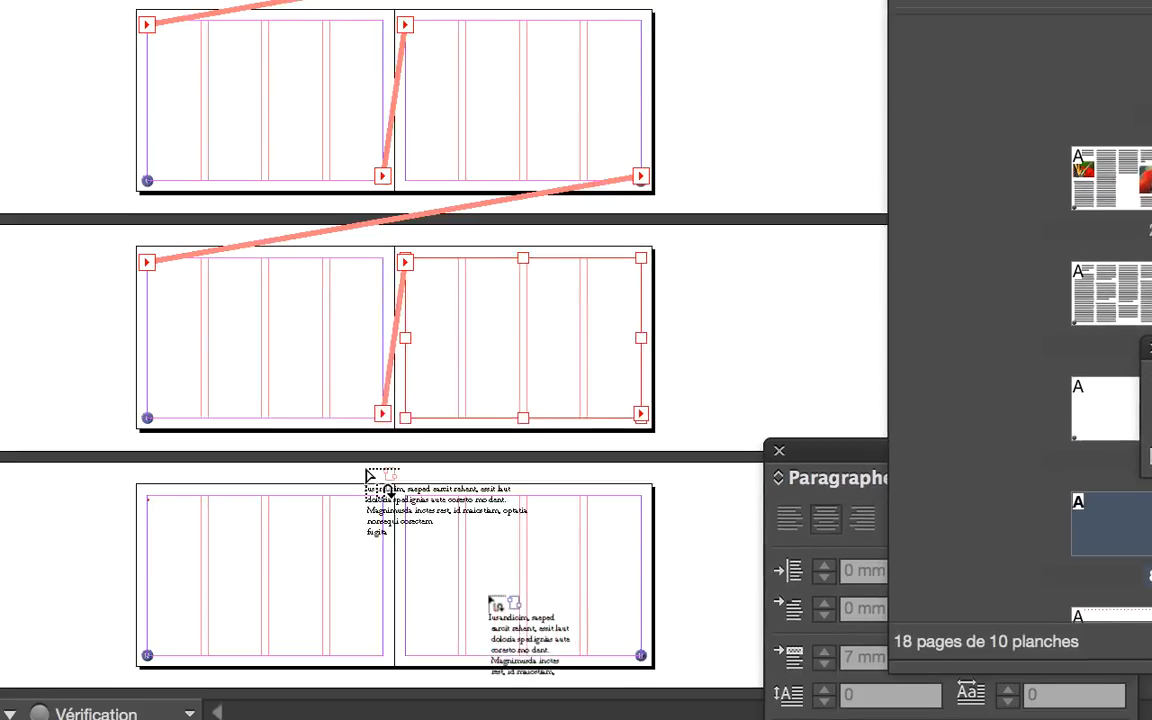
left_click(262, 602)
left_click(412, 528, "alt")
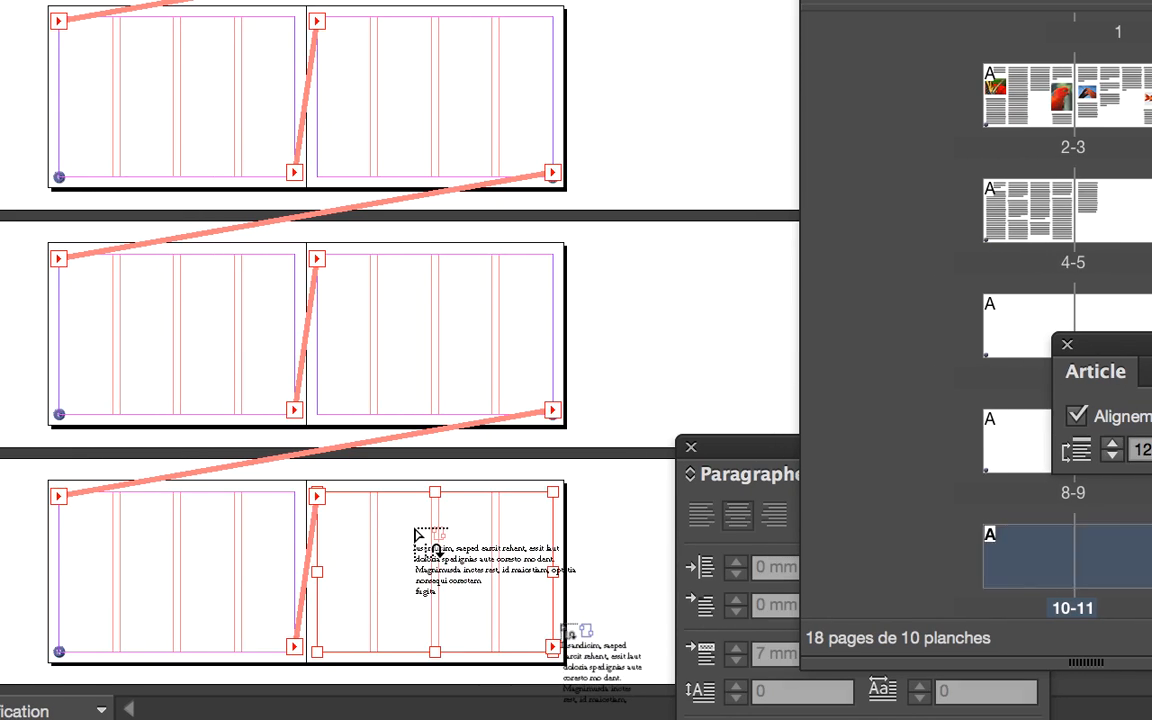
Step: Thread the loaded text through the frames of pages 12 to 18, then clear the selection
scroll(560, 622, "down", 10)
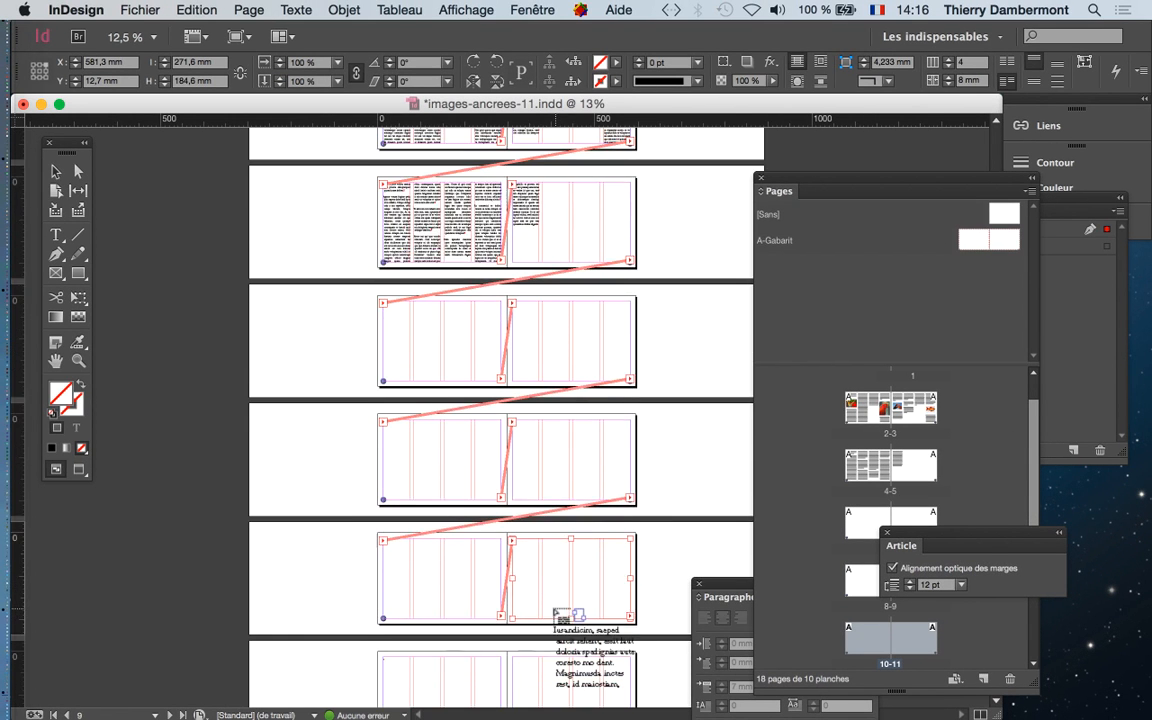
left_click(452, 292, "alt")
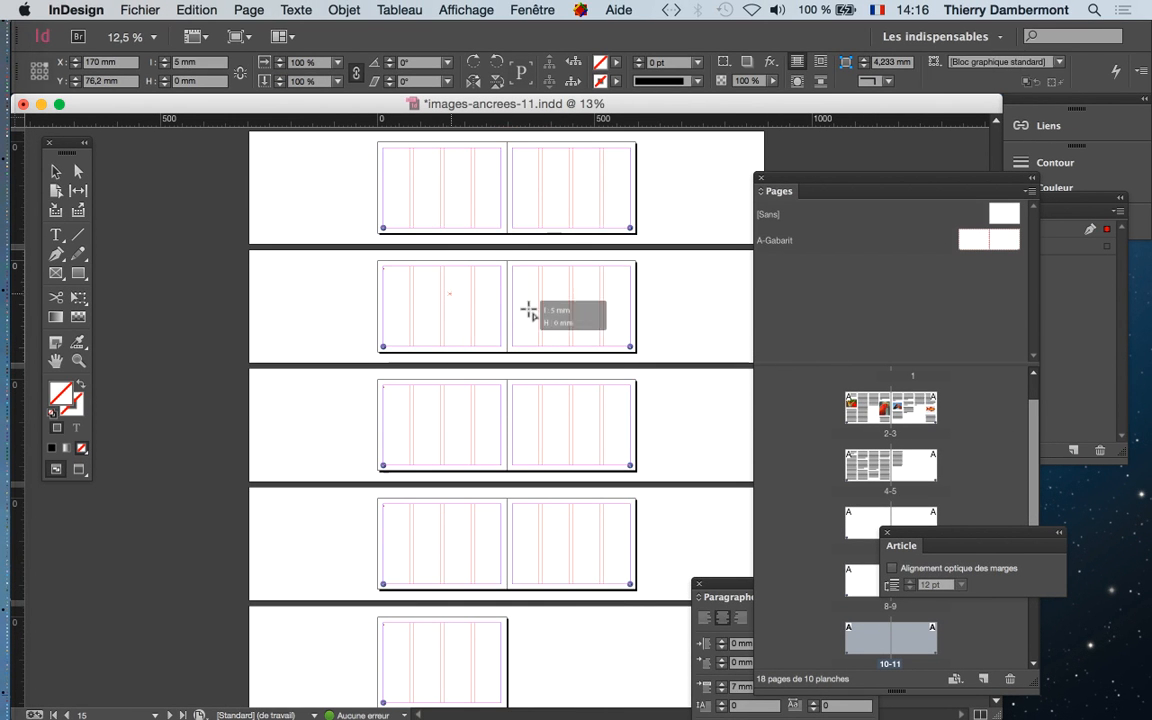
left_click(540, 305, "alt")
left_click(455, 425, "alt")
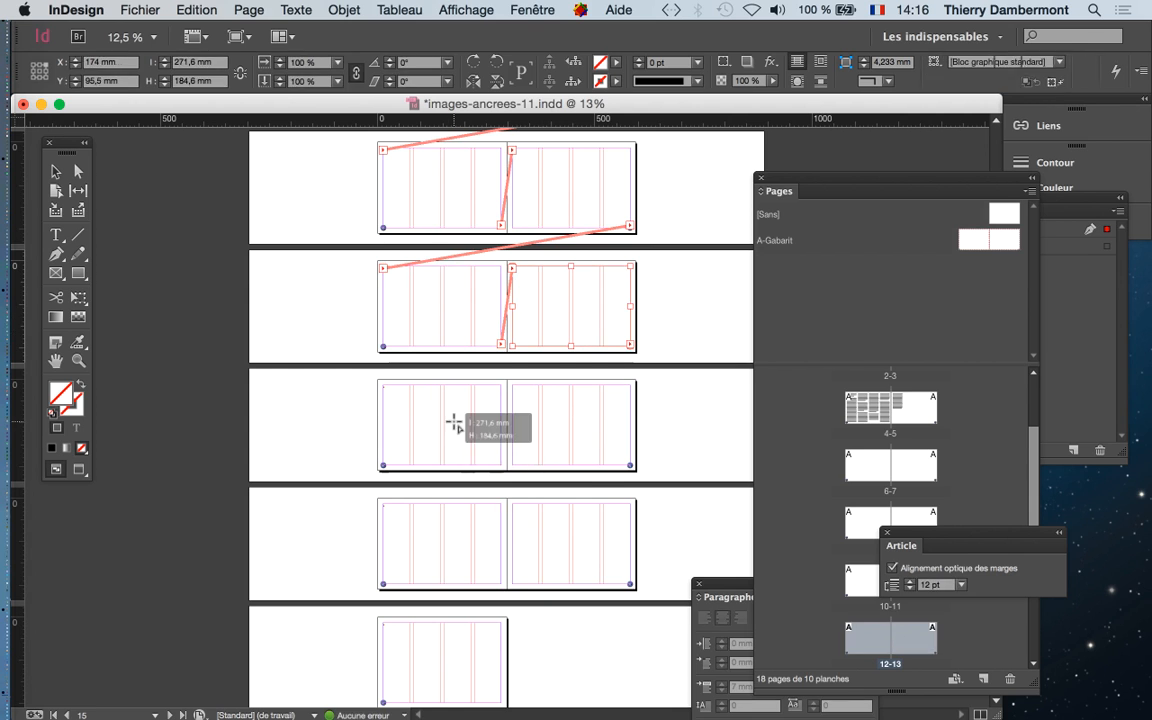
left_click(553, 432, "alt")
left_click(463, 530, "alt")
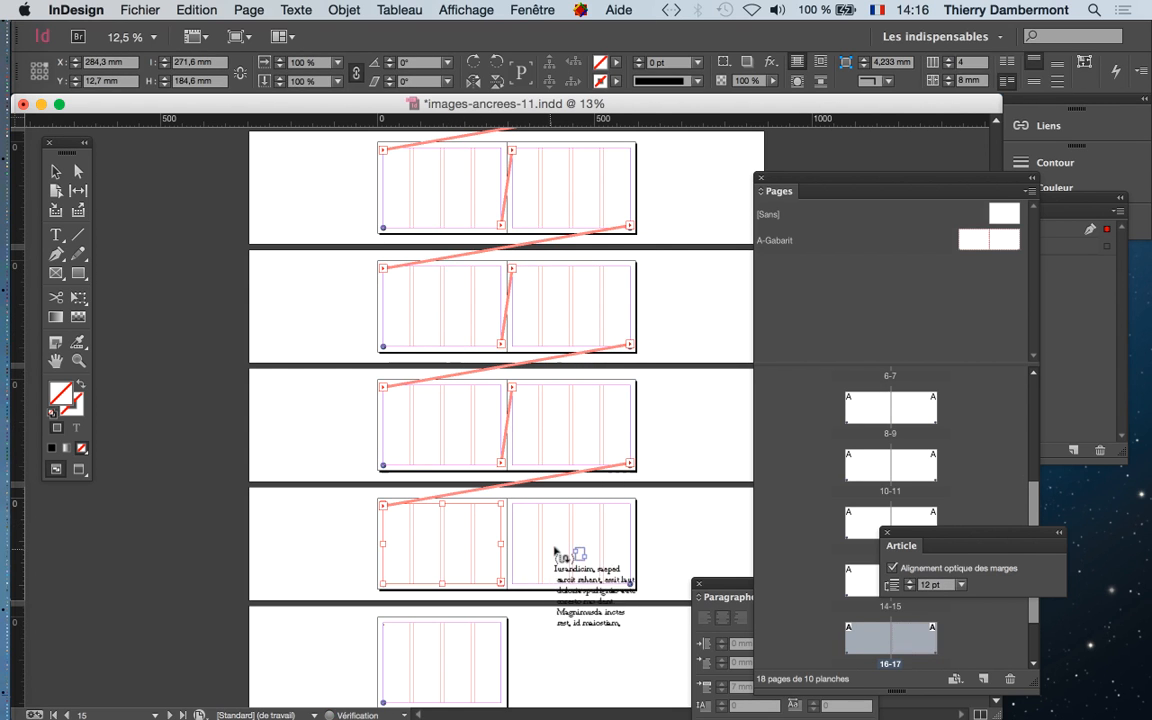
left_click(560, 550, "alt")
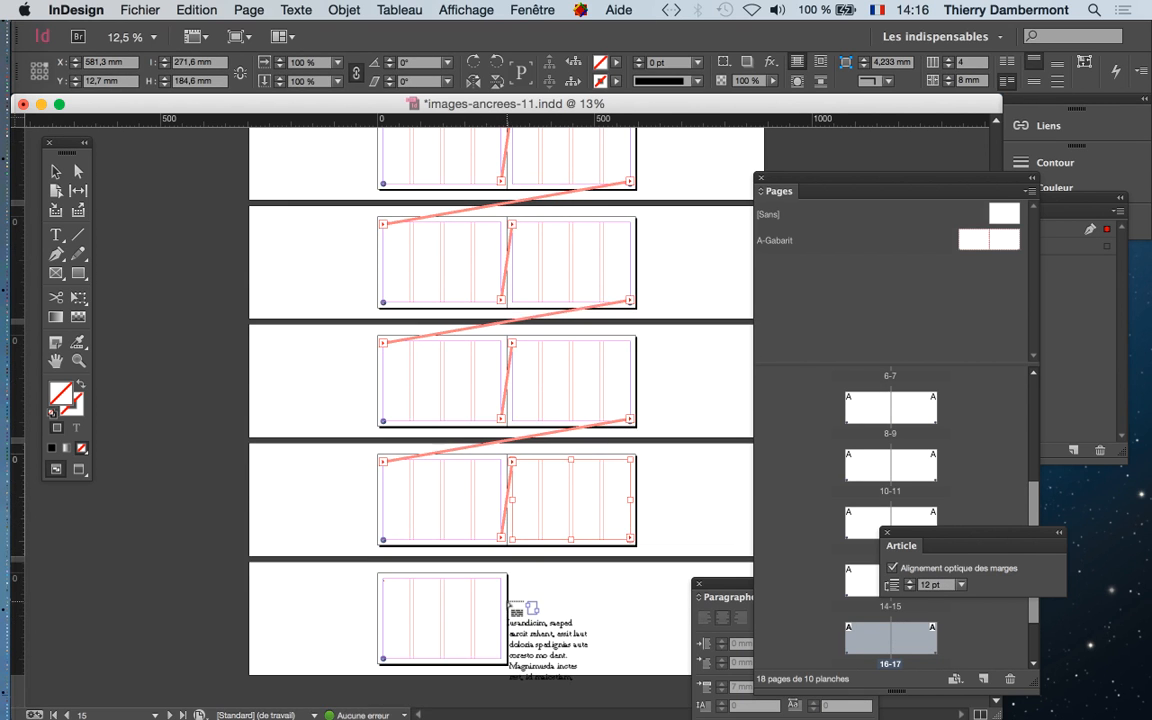
left_click(424, 609, "alt+shift")
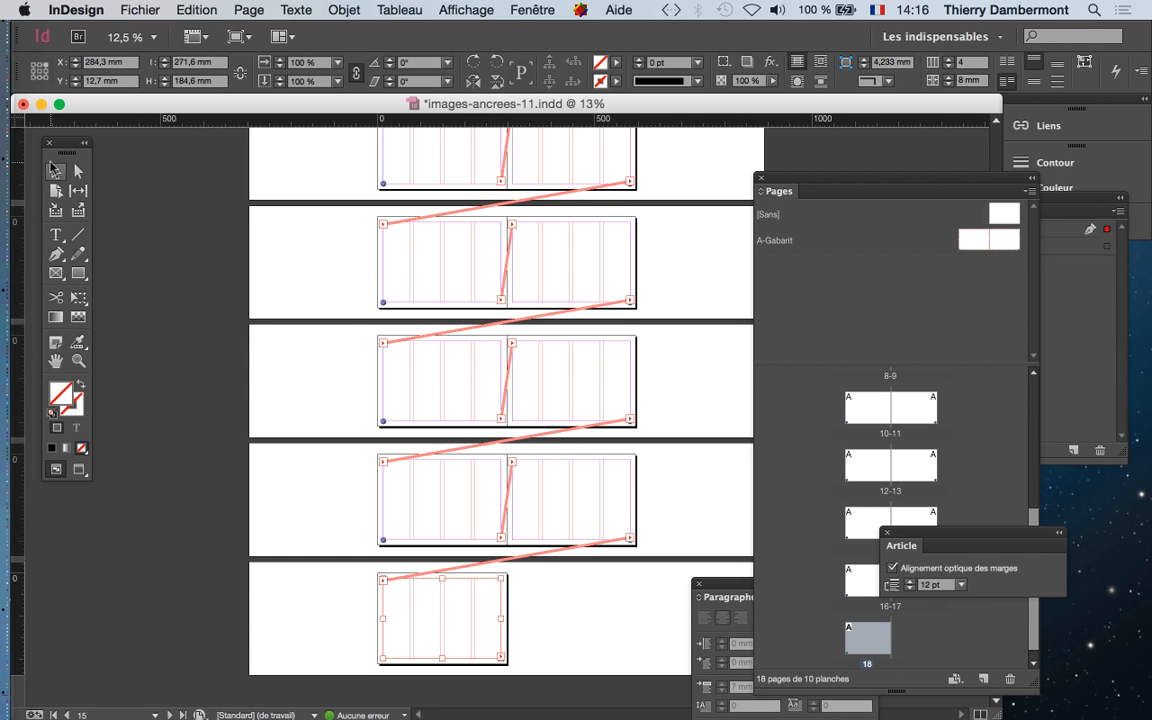
left_click(56, 171)
left_click(278, 355)
Step: Return to the filled spreads of pages 2 to 5 and select the page 3 text frame to examine its threading
scroll(410, 360, "up", 10)
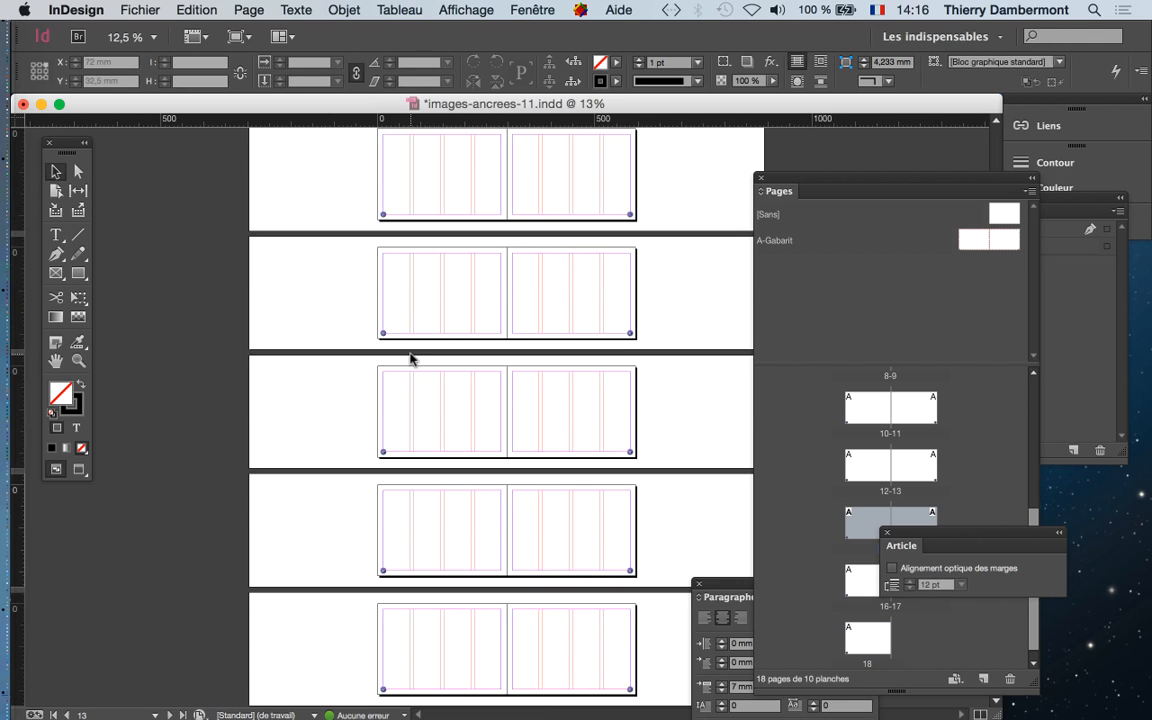
scroll(410, 360, "up", 3)
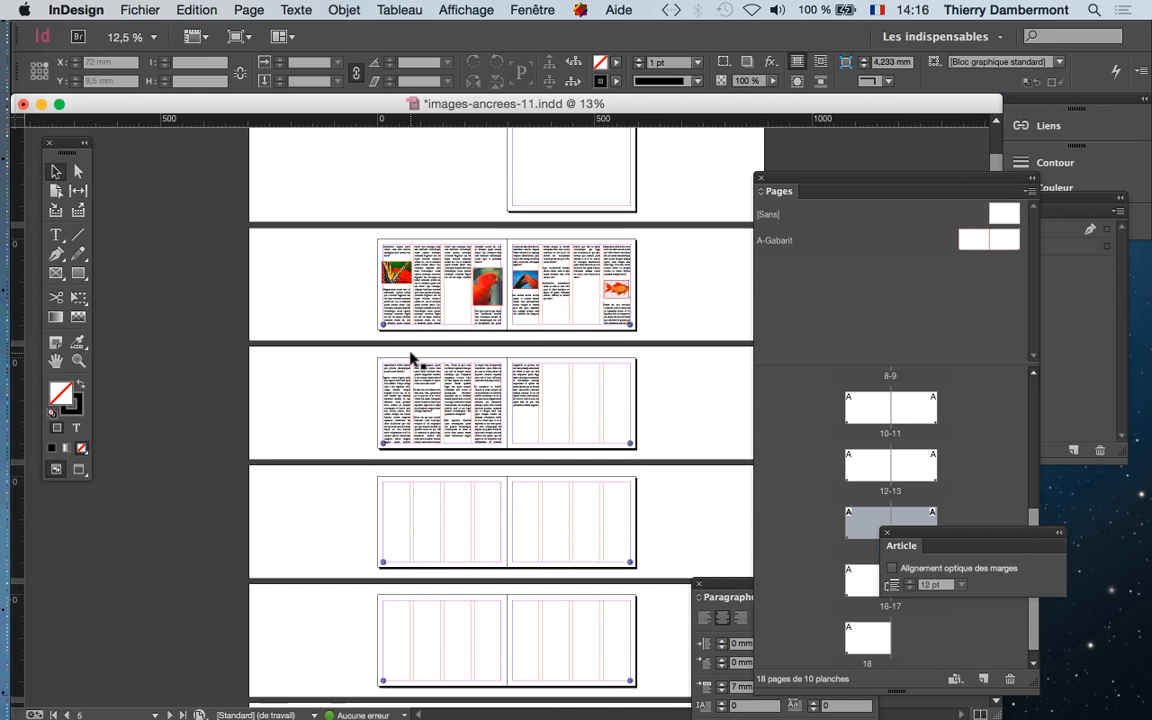
key("super+equal")
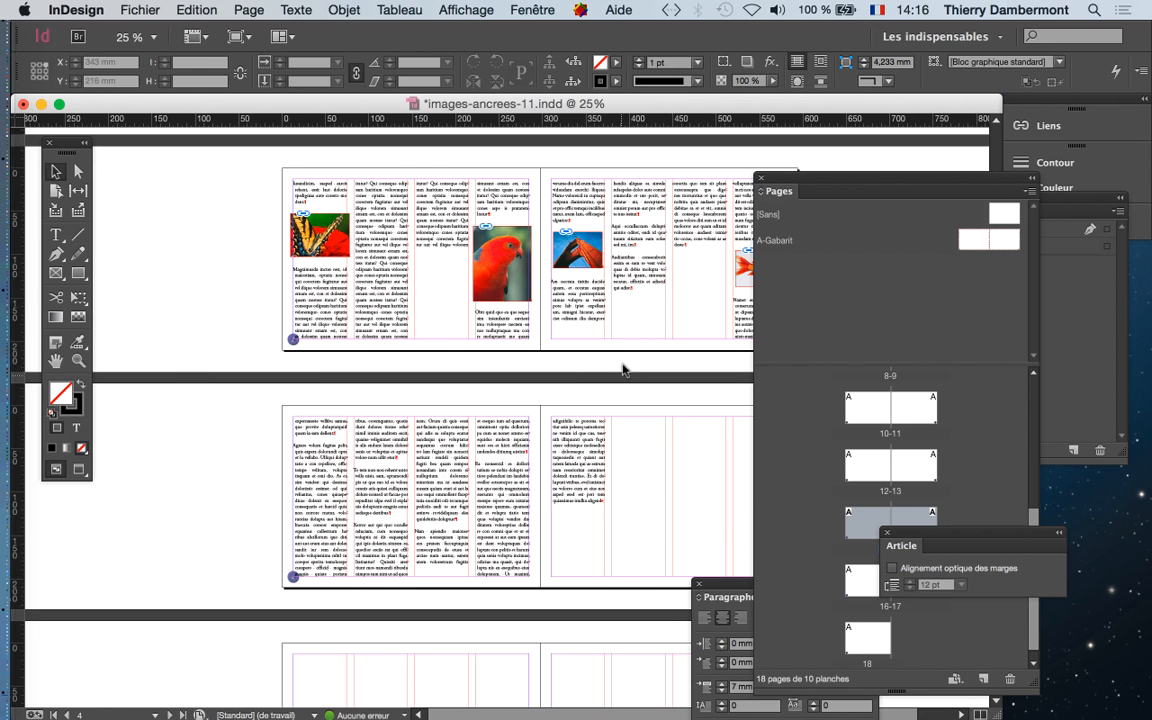
scroll(535, 355, "right", 3)
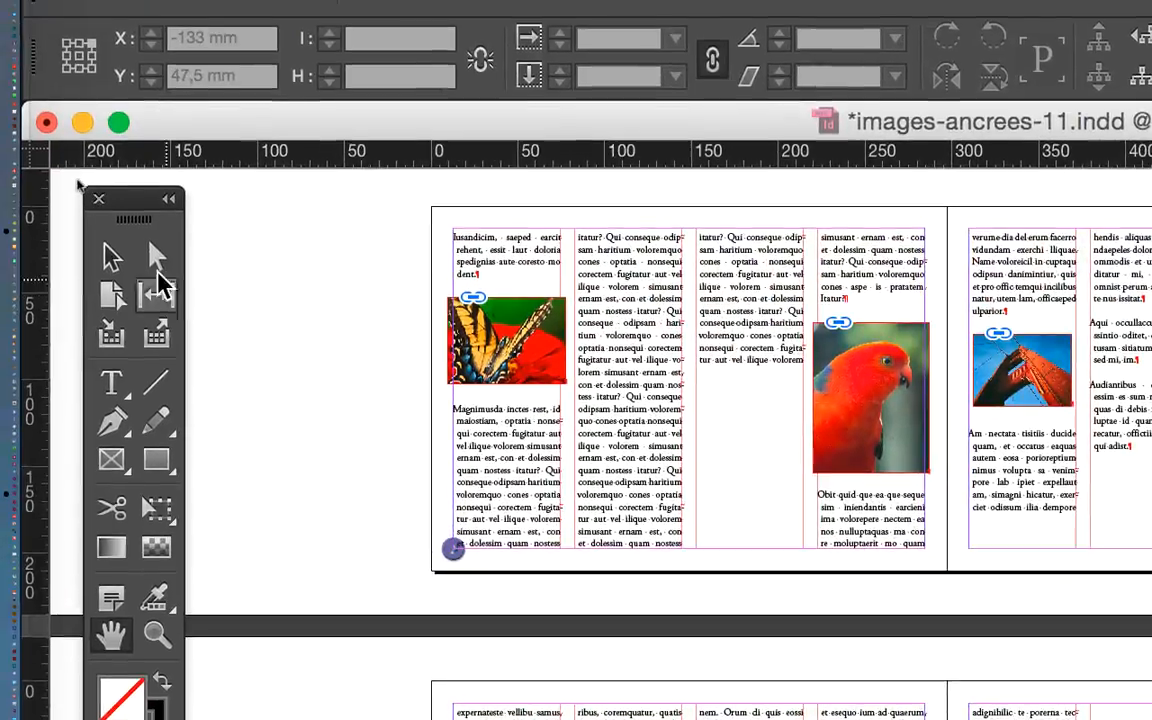
left_click(112, 256)
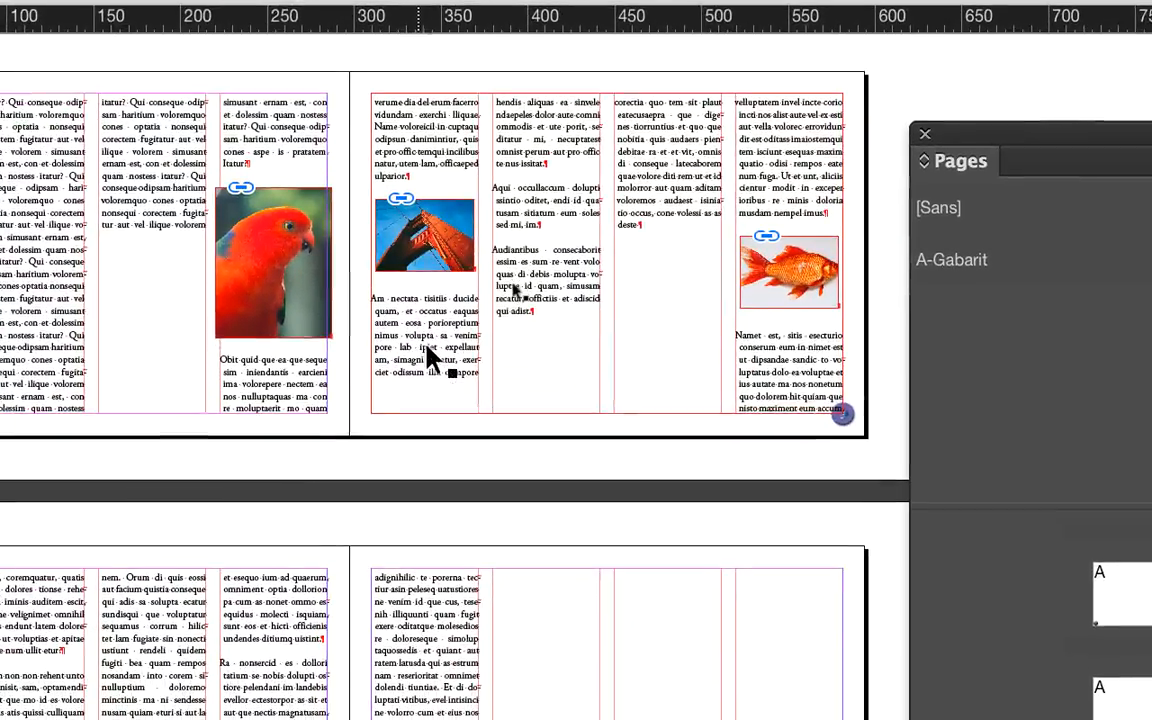
left_click(526, 443)
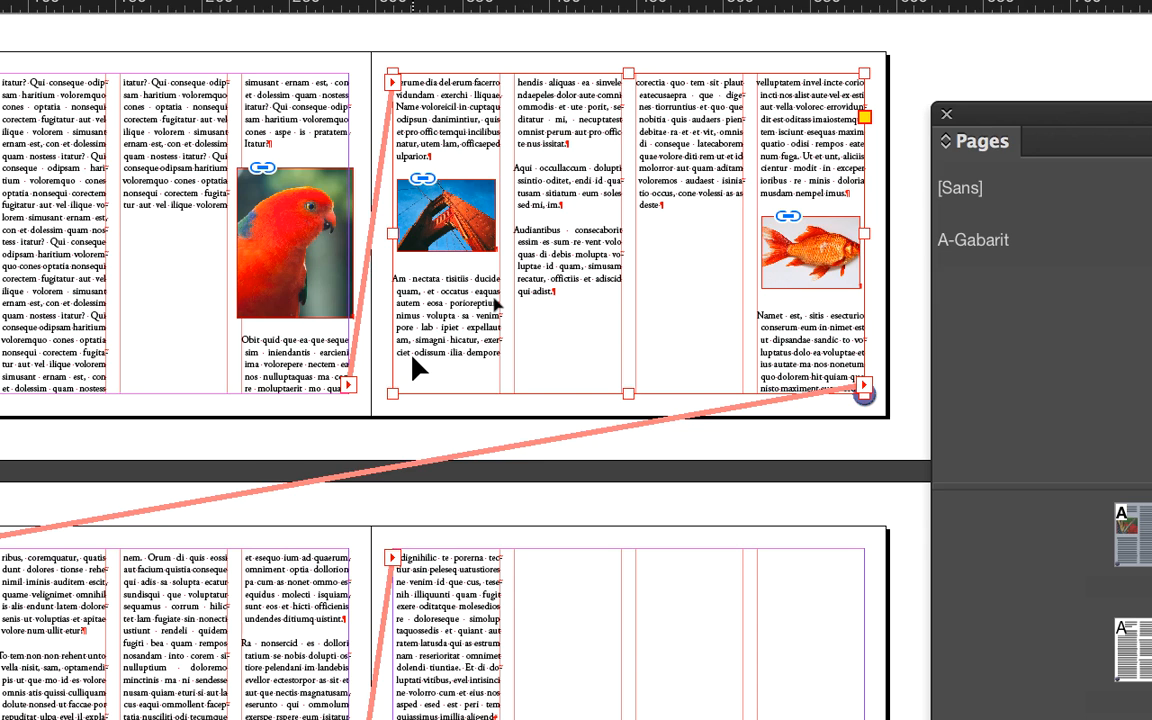